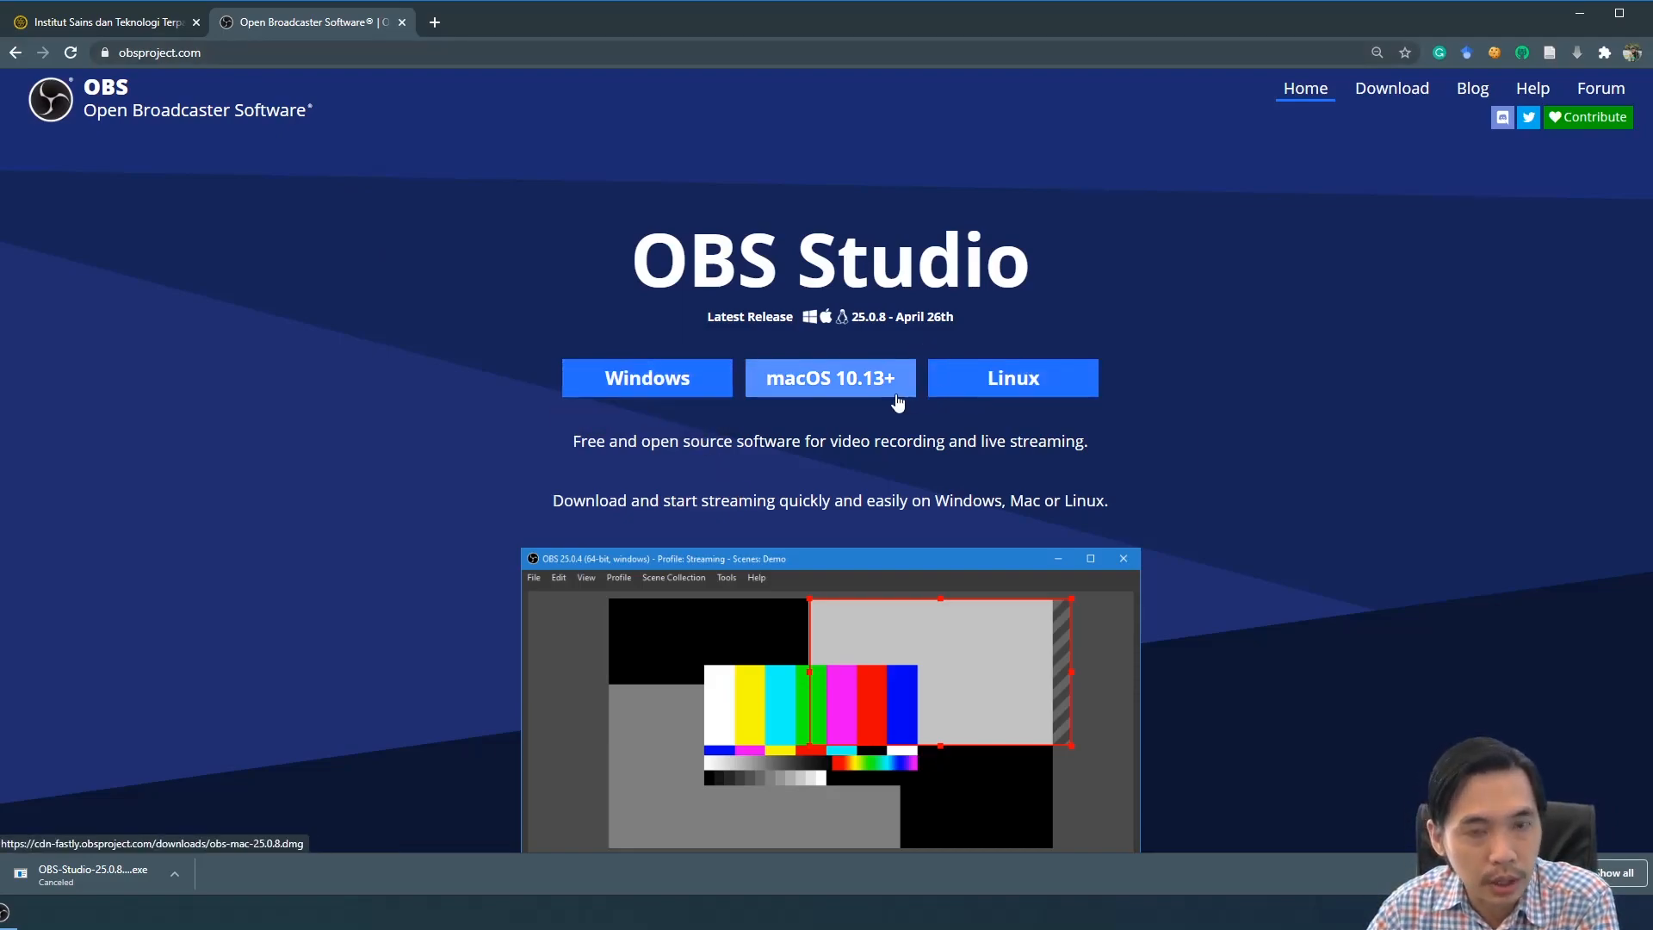
Start downloading the Windows installer for OBS Studio 25.0.8
{"action": "left_click", "coordinate": [682, 387]}
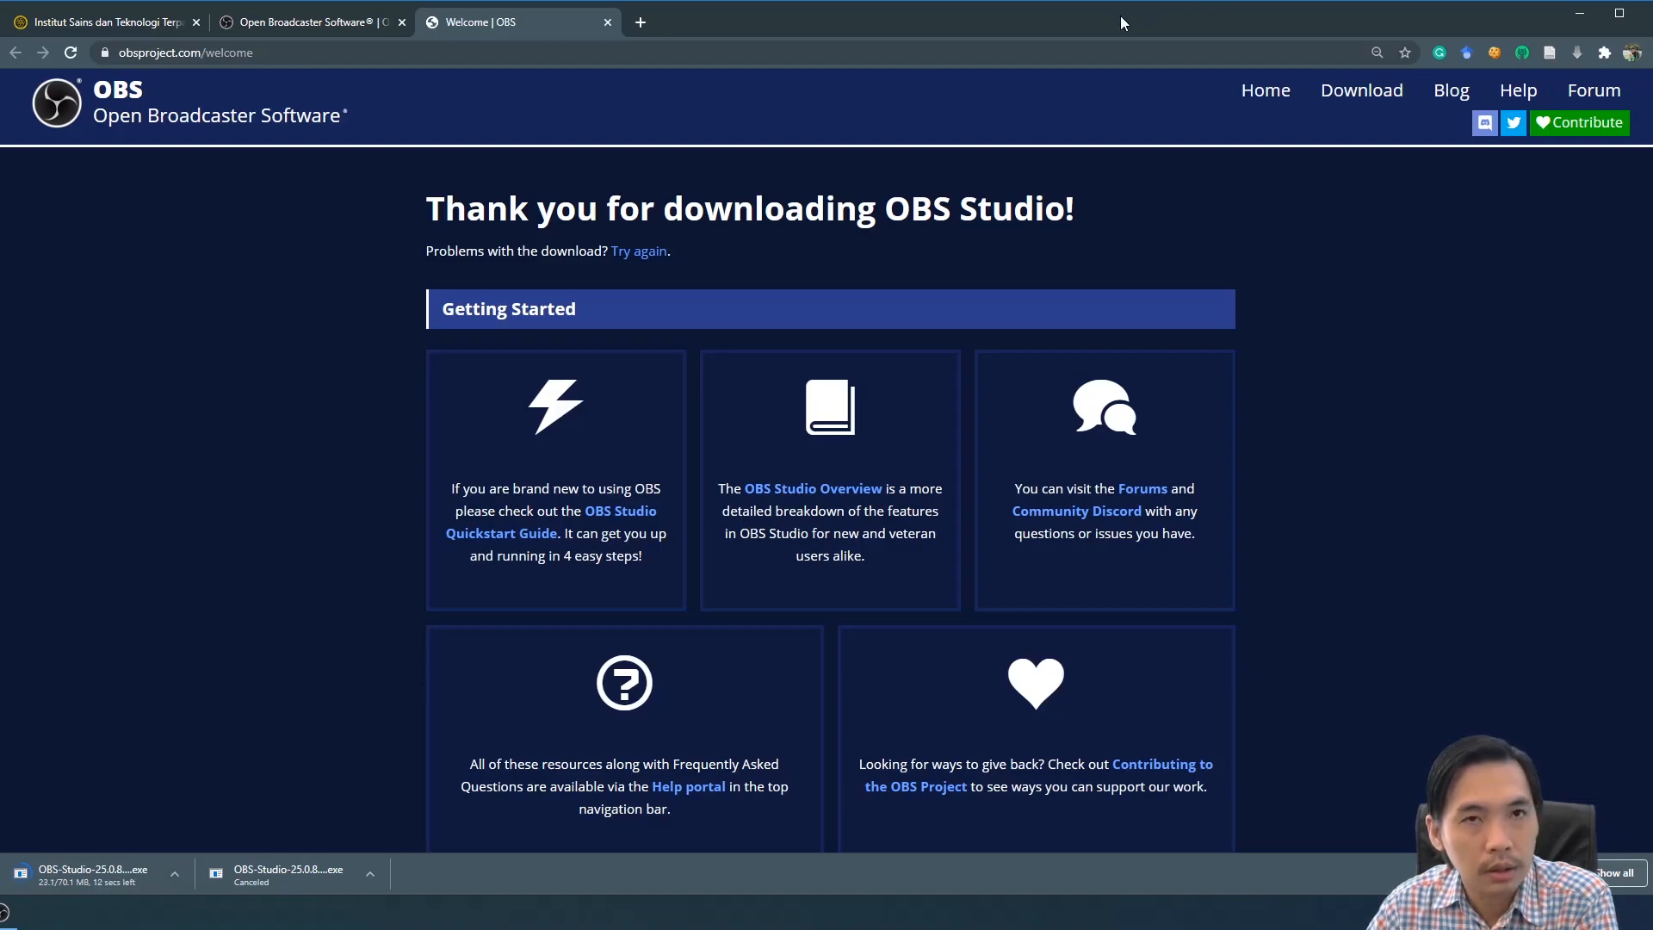
{"action": "left_click", "coordinate": [175, 874]}
{"action": "left_click", "coordinate": [232, 842]}
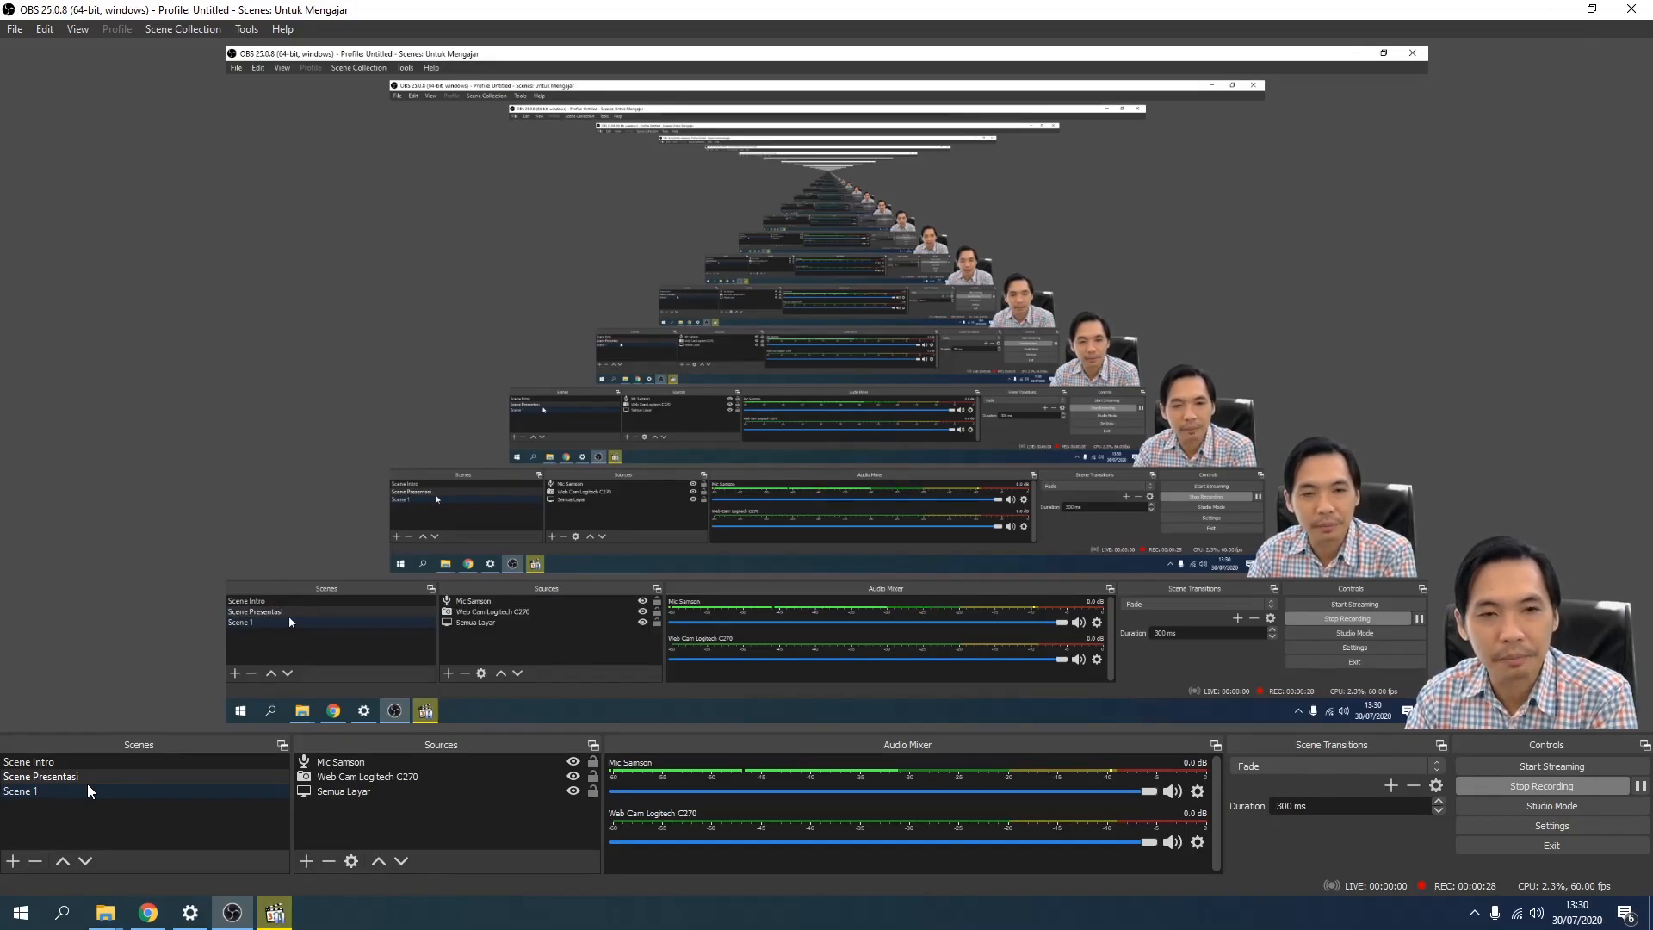
In OBS Studio, turn on Studio Mode and load Scene Intro into the preview
{"action": "left_click", "coordinate": [1551, 807]}
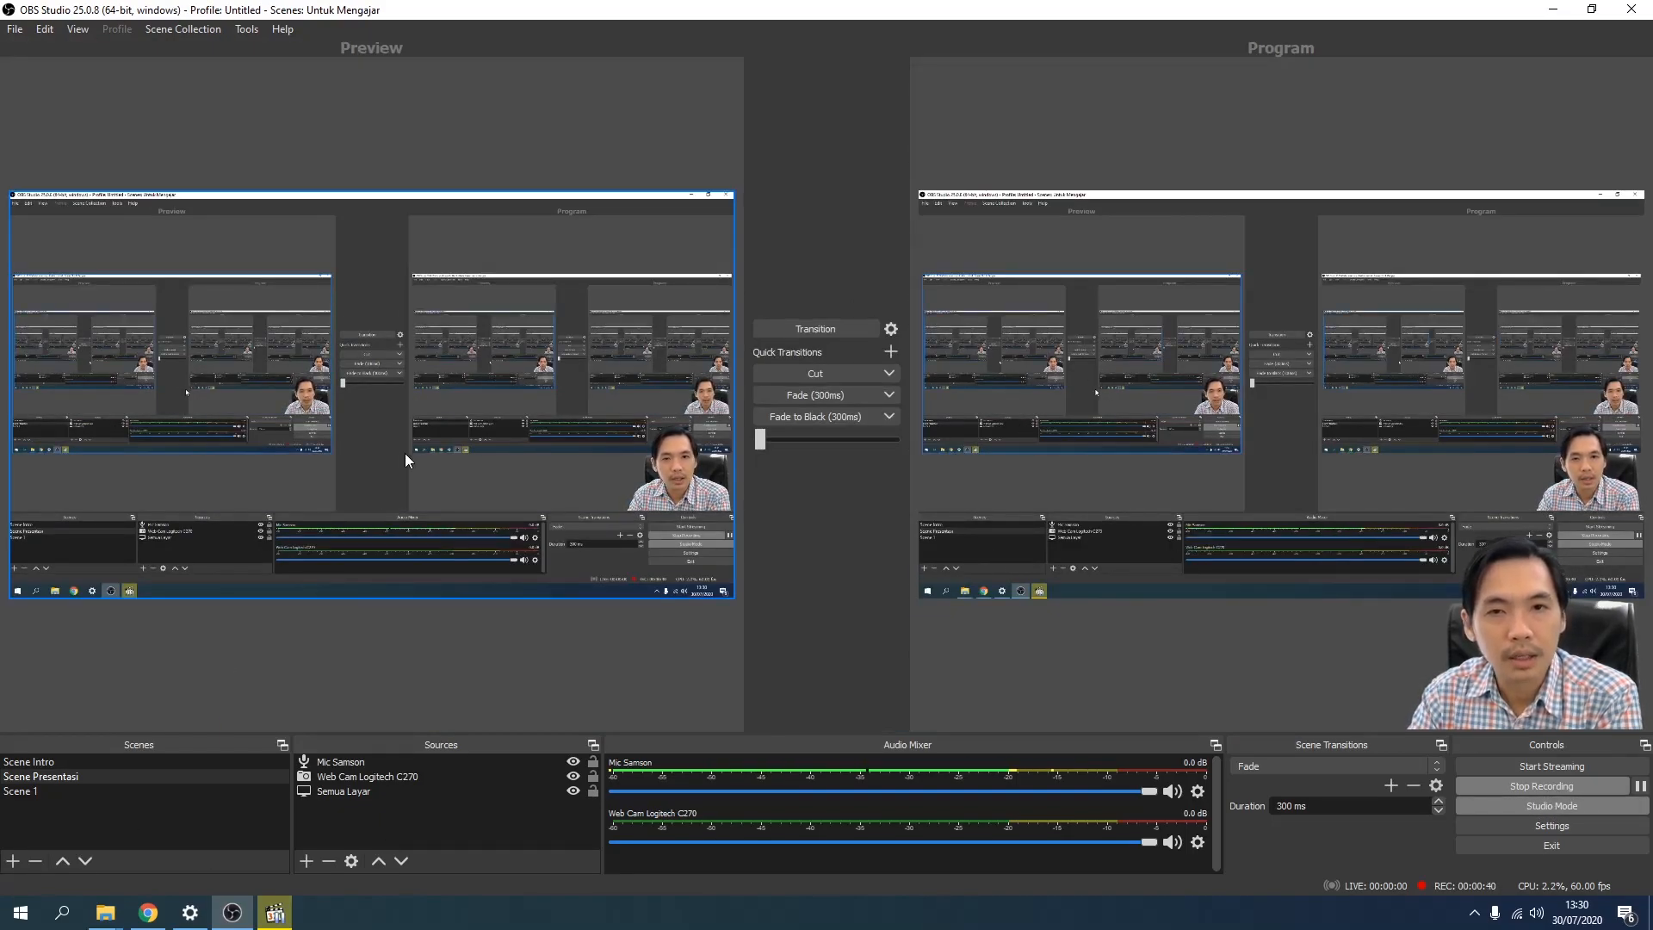
{"action": "left_click", "coordinate": [59, 759]}
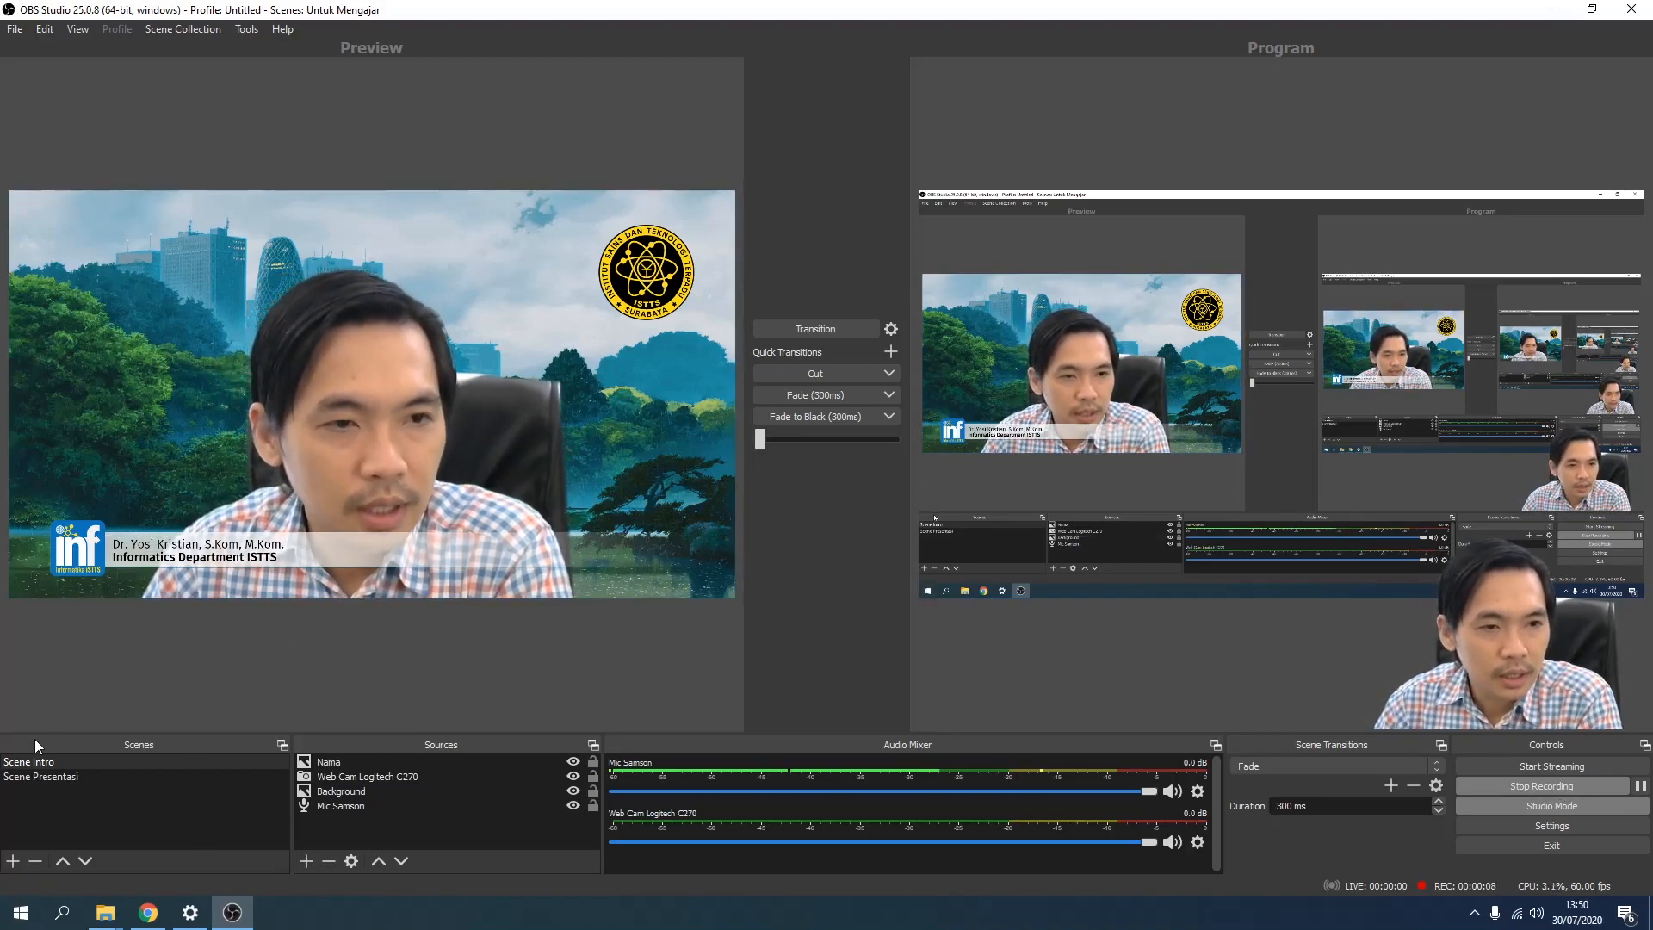
Add a new scene named Scene 1
{"action": "left_click", "coordinate": [13, 861]}
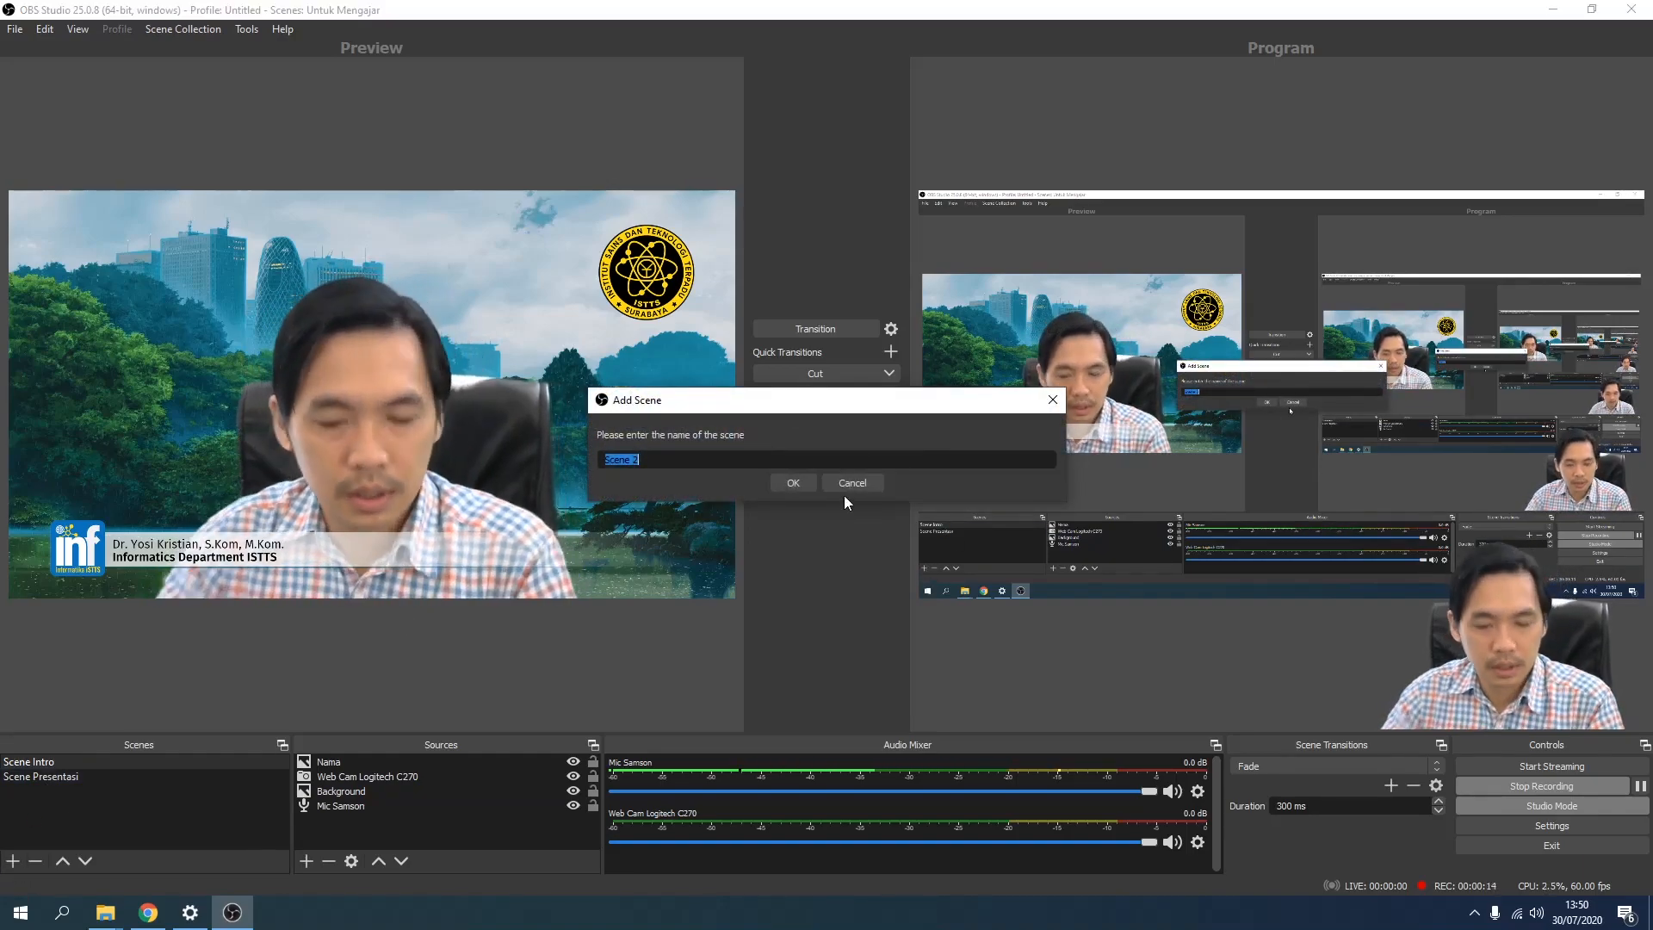
{"action": "key", "text": "BackSpace"}
{"action": "type", "text": "1"}
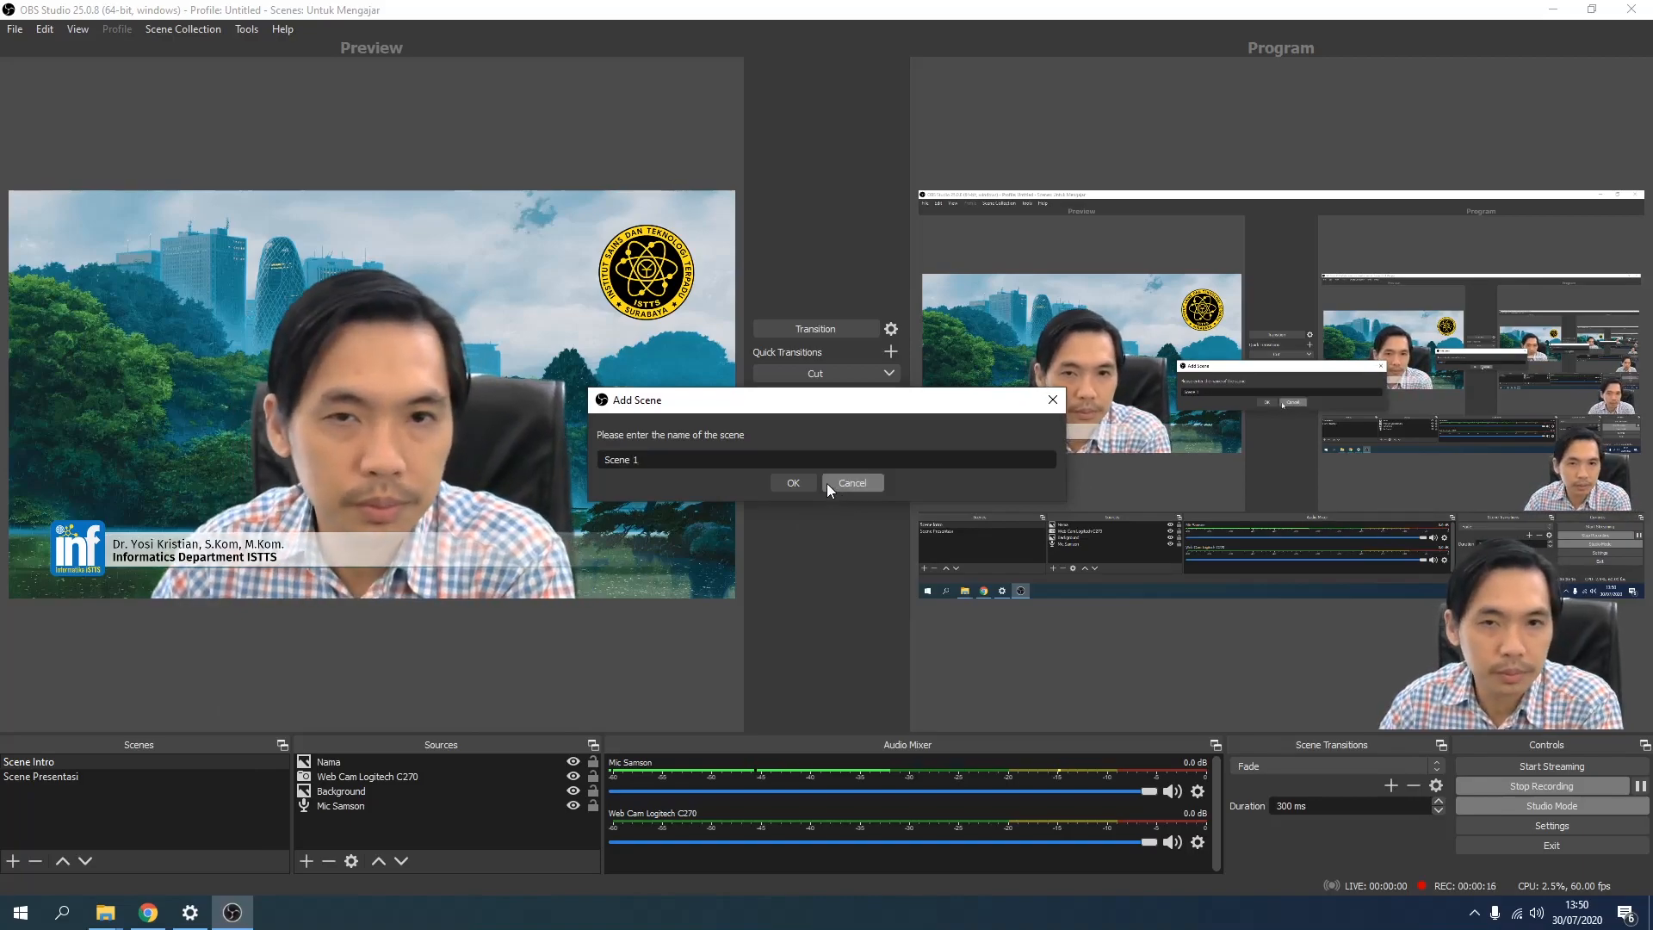
{"action": "left_click", "coordinate": [792, 483]}
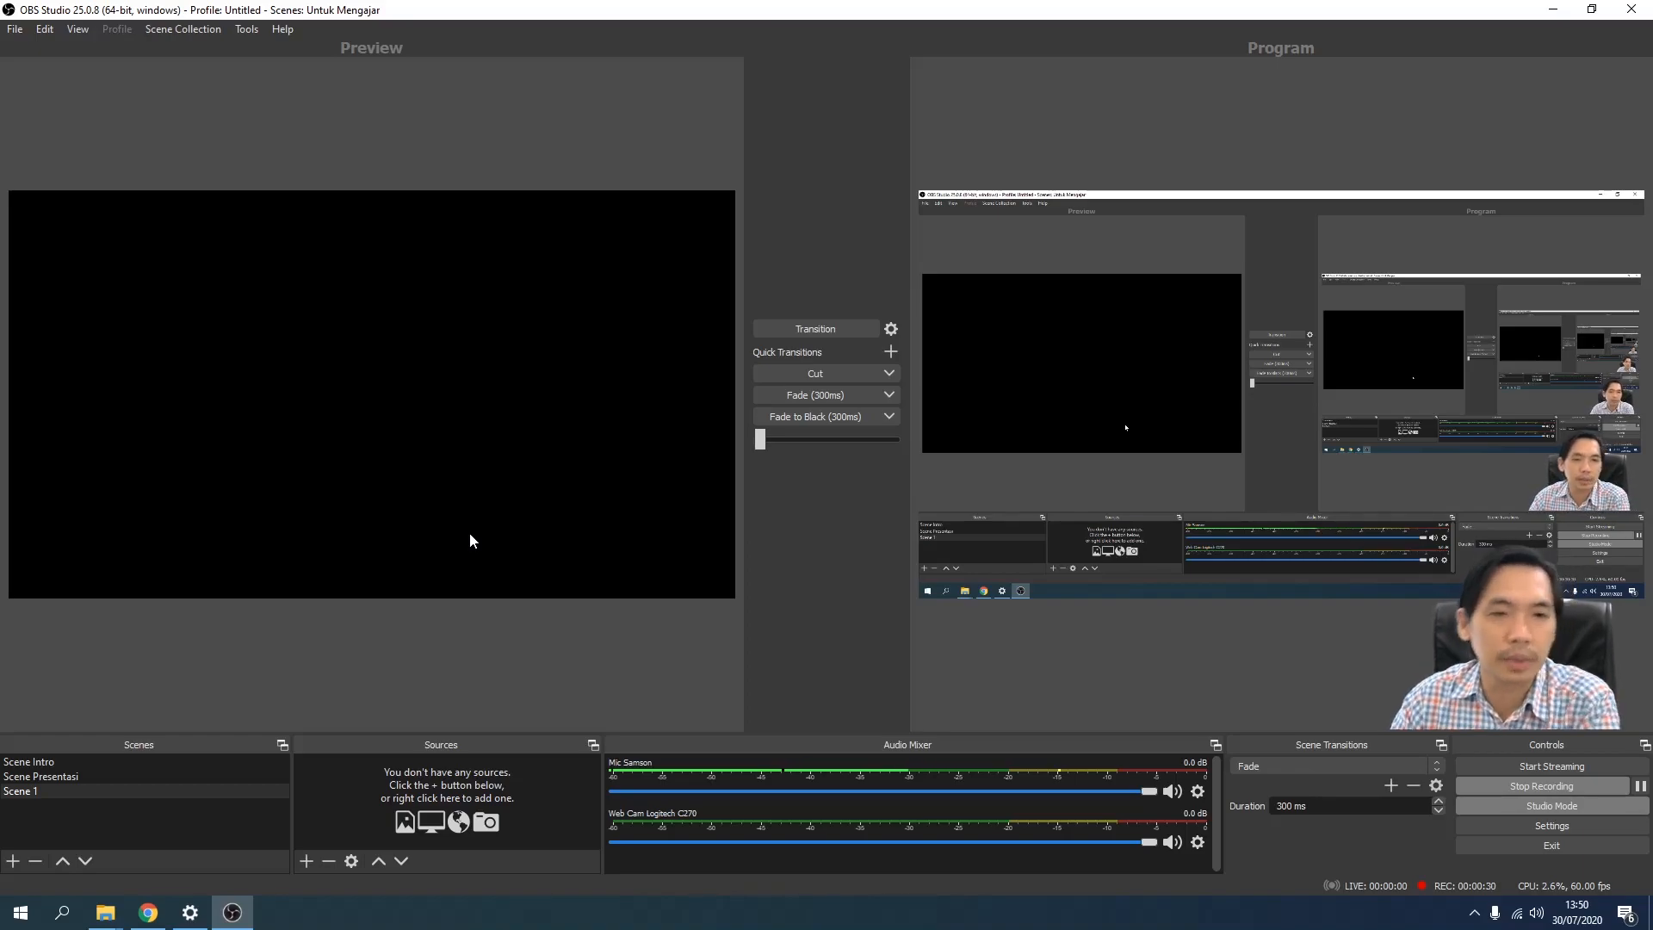
Add a new image source named Bg to Scene 1, using the Background image from the OBS Tutorial Files folder
{"action": "left_click", "coordinate": [308, 862]}
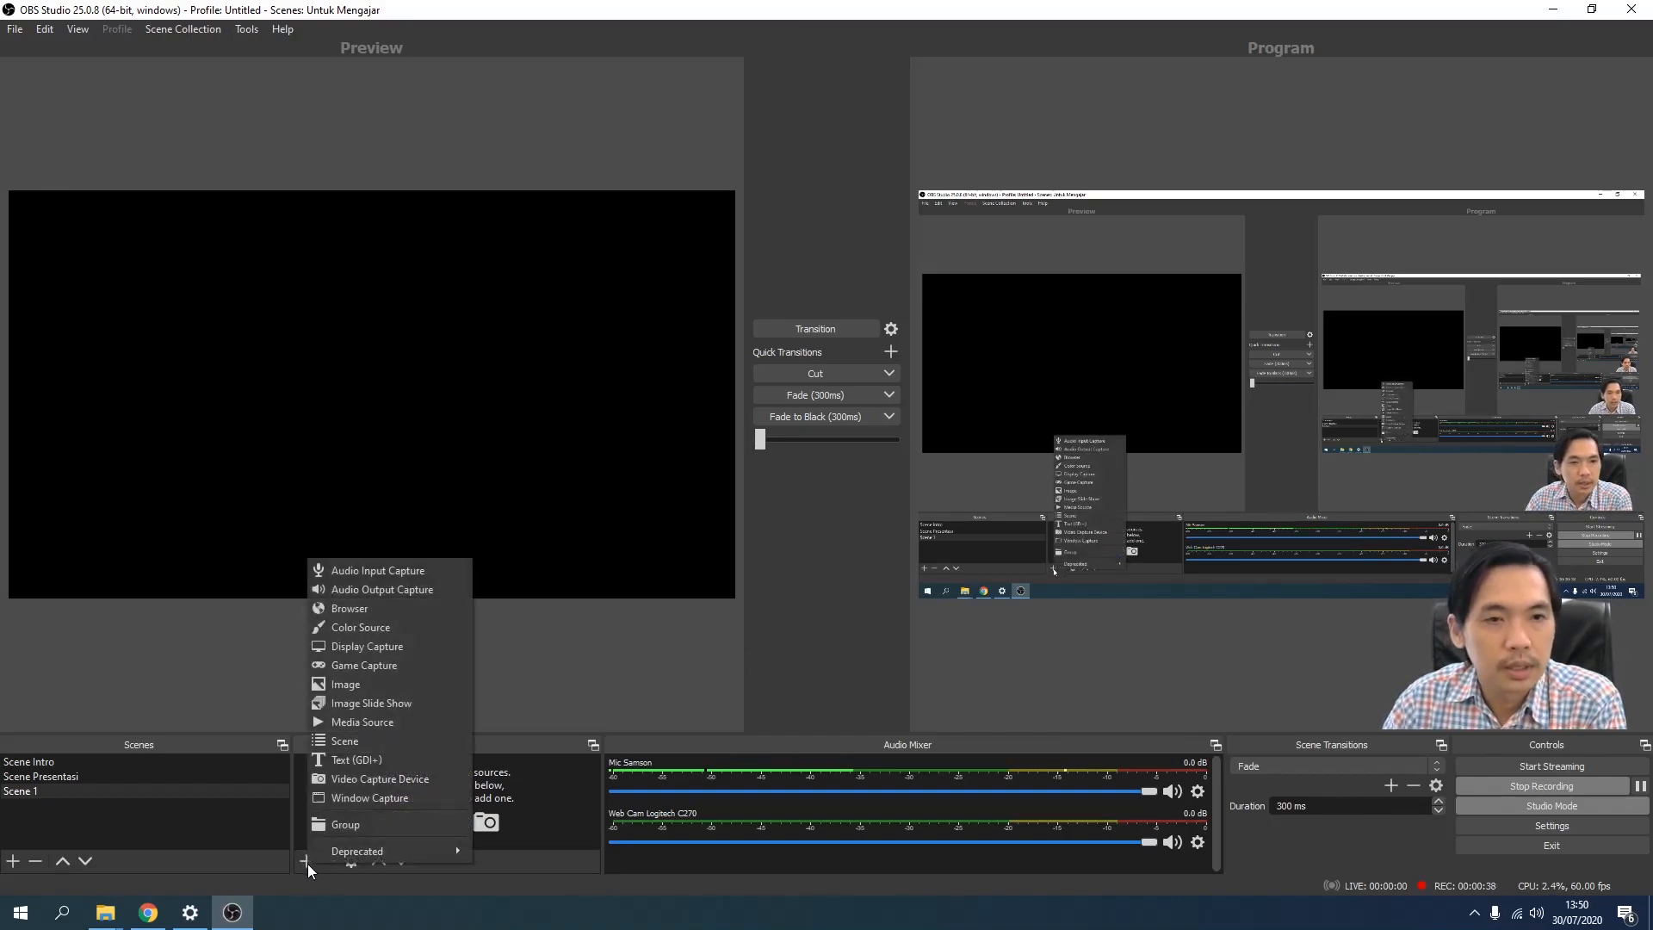
{"action": "left_click", "coordinate": [394, 684]}
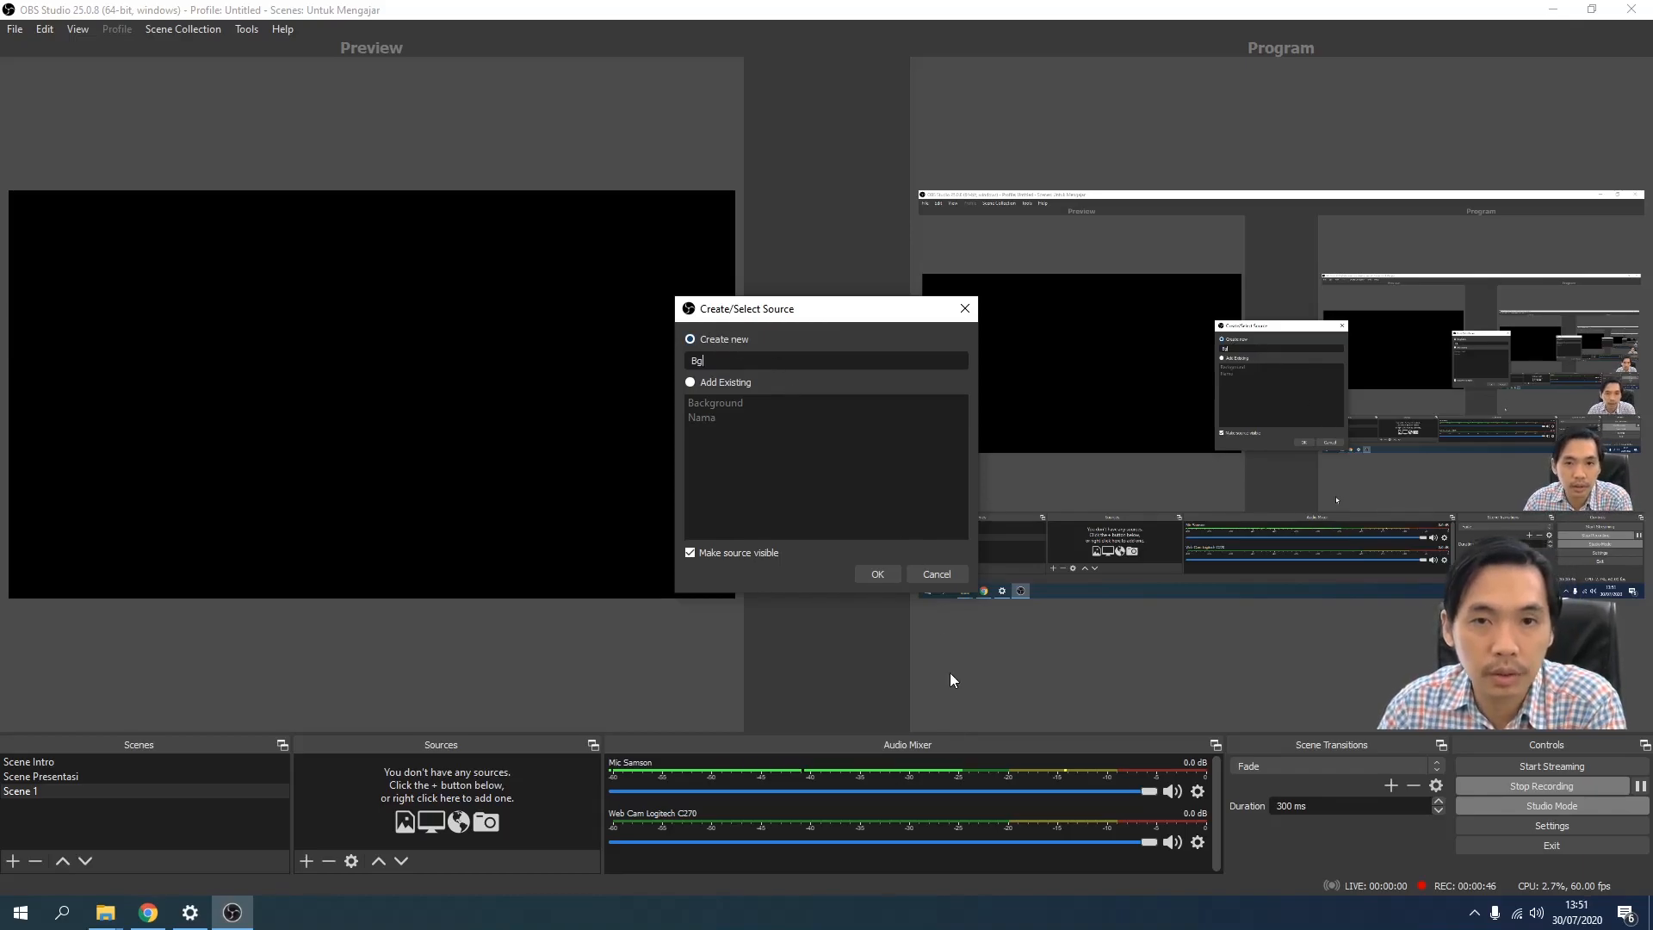
{"action": "left_click", "coordinate": [876, 575]}
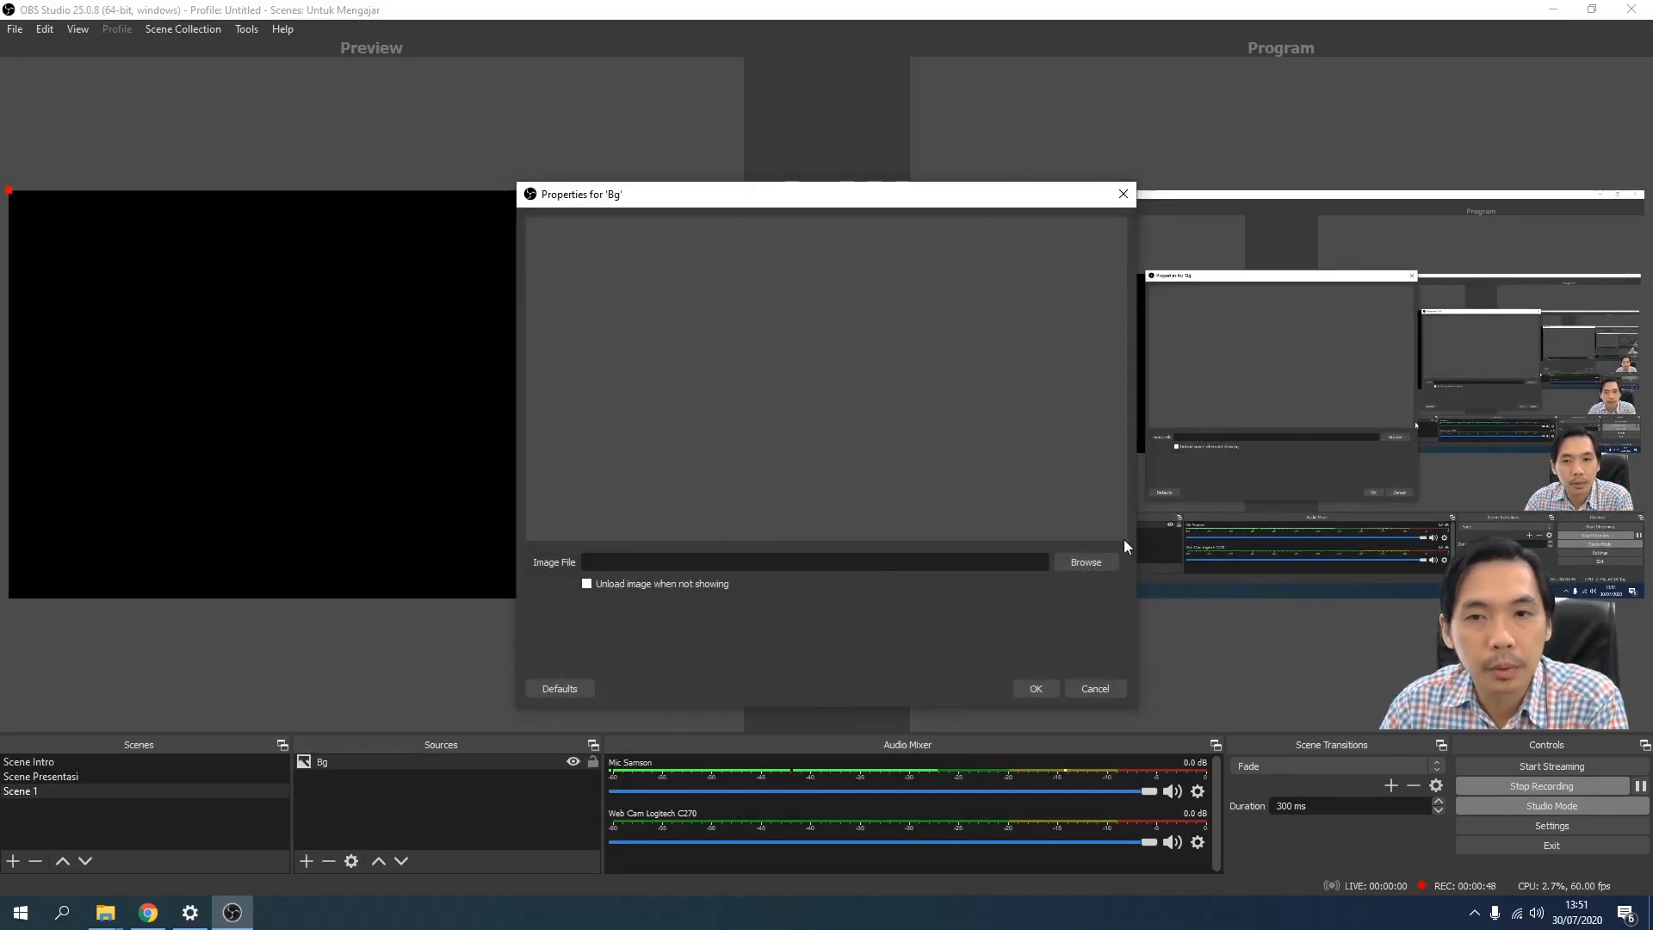
{"action": "left_click", "coordinate": [1086, 562]}
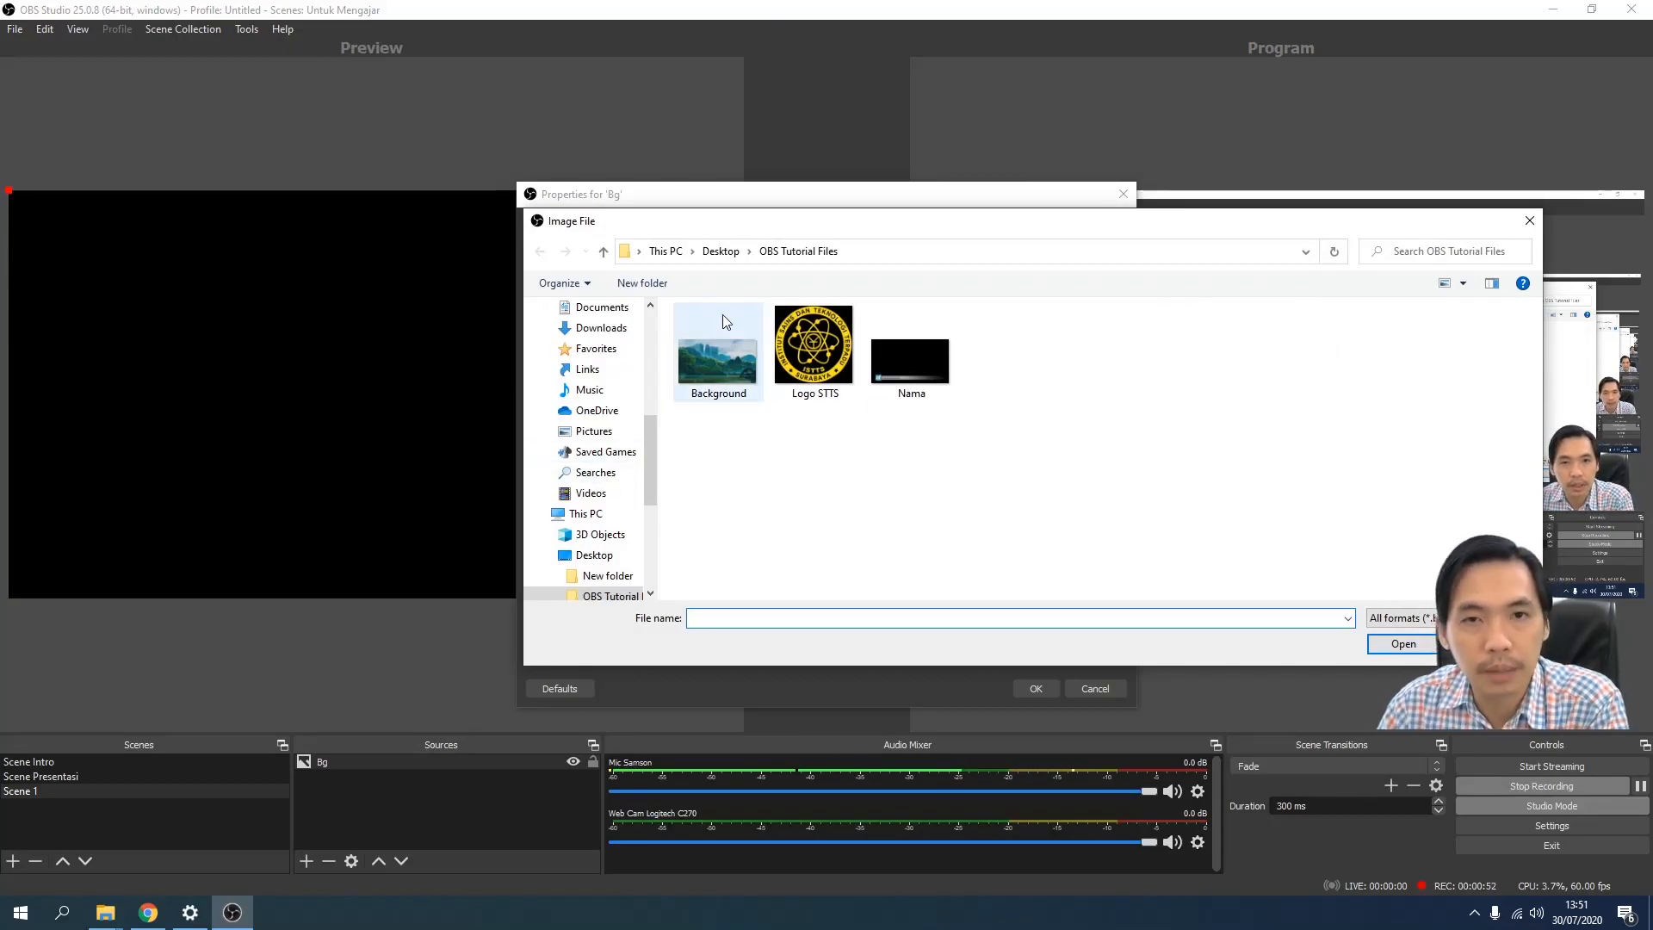
{"action": "left_click", "coordinate": [698, 359]}
{"action": "left_click", "coordinate": [1396, 645]}
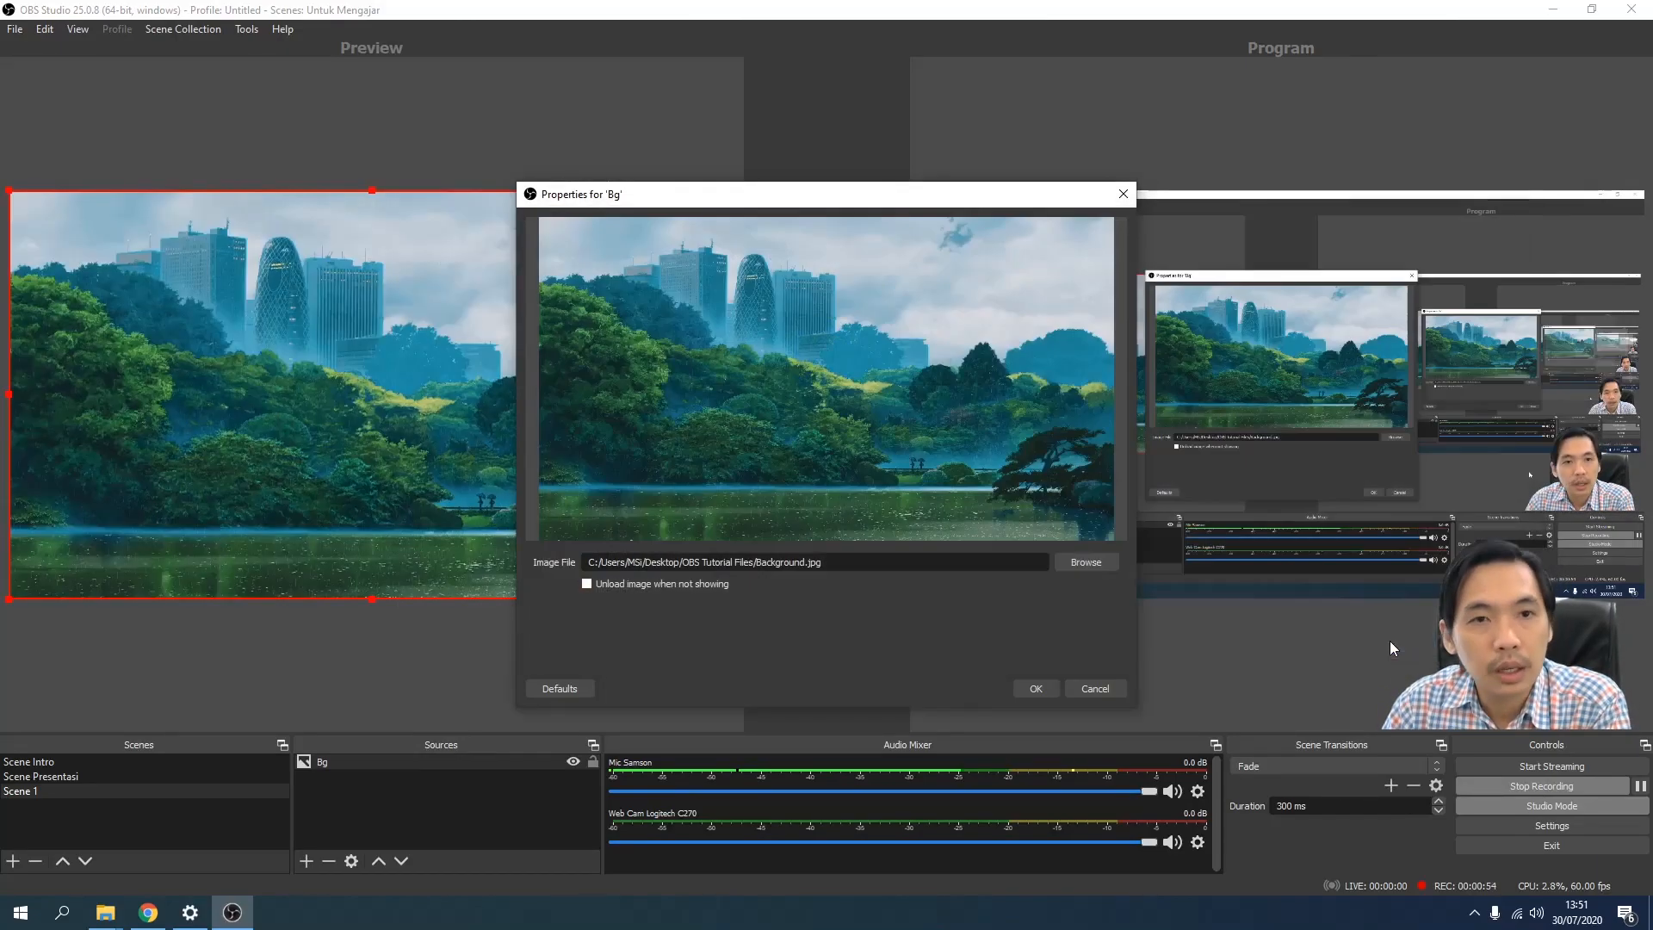
{"action": "left_click", "coordinate": [1027, 689]}
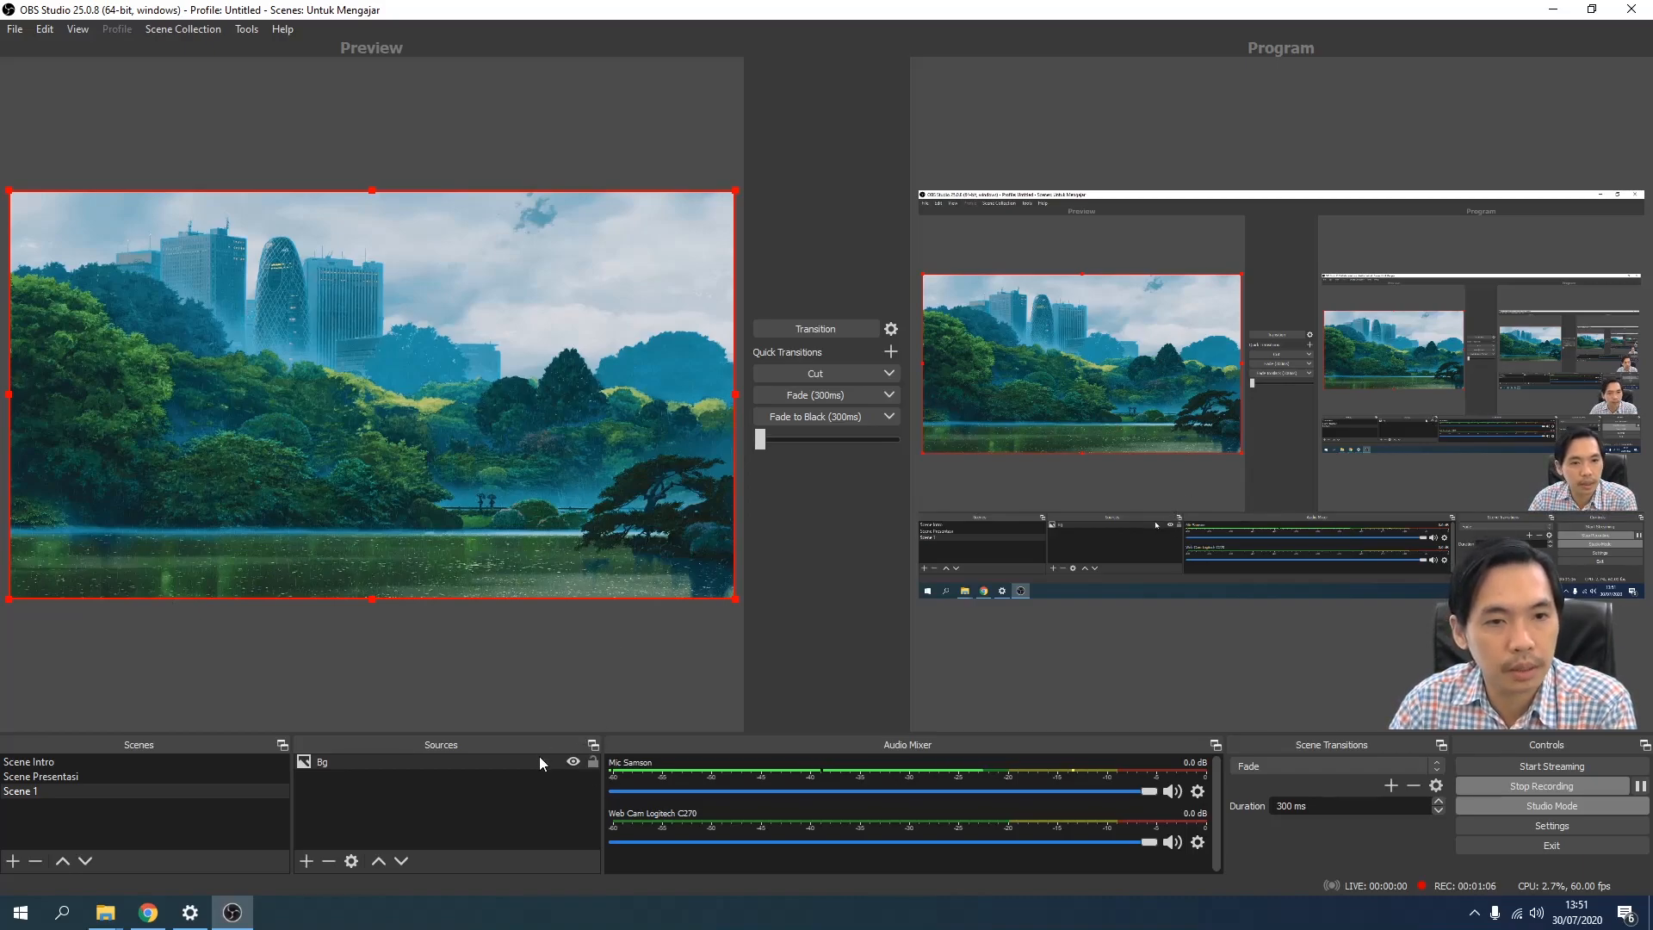
Add a new image source named Logo to Scene 1, using the Logo STTS image file
{"action": "left_click", "coordinate": [306, 861]}
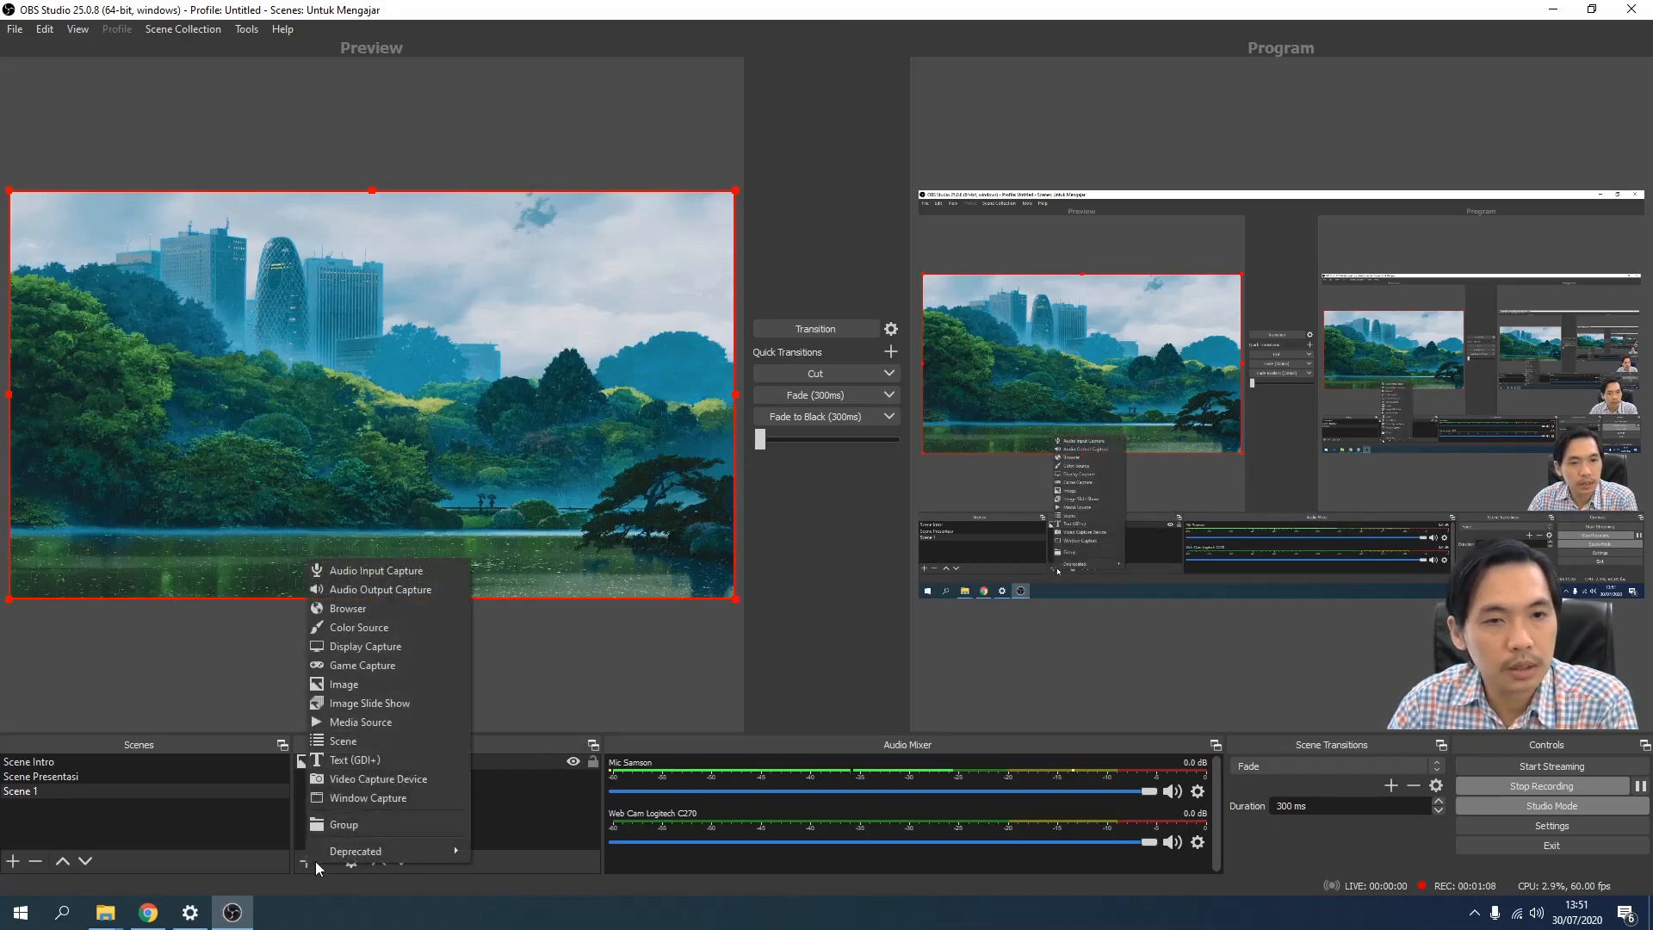
{"action": "left_click", "coordinate": [377, 675]}
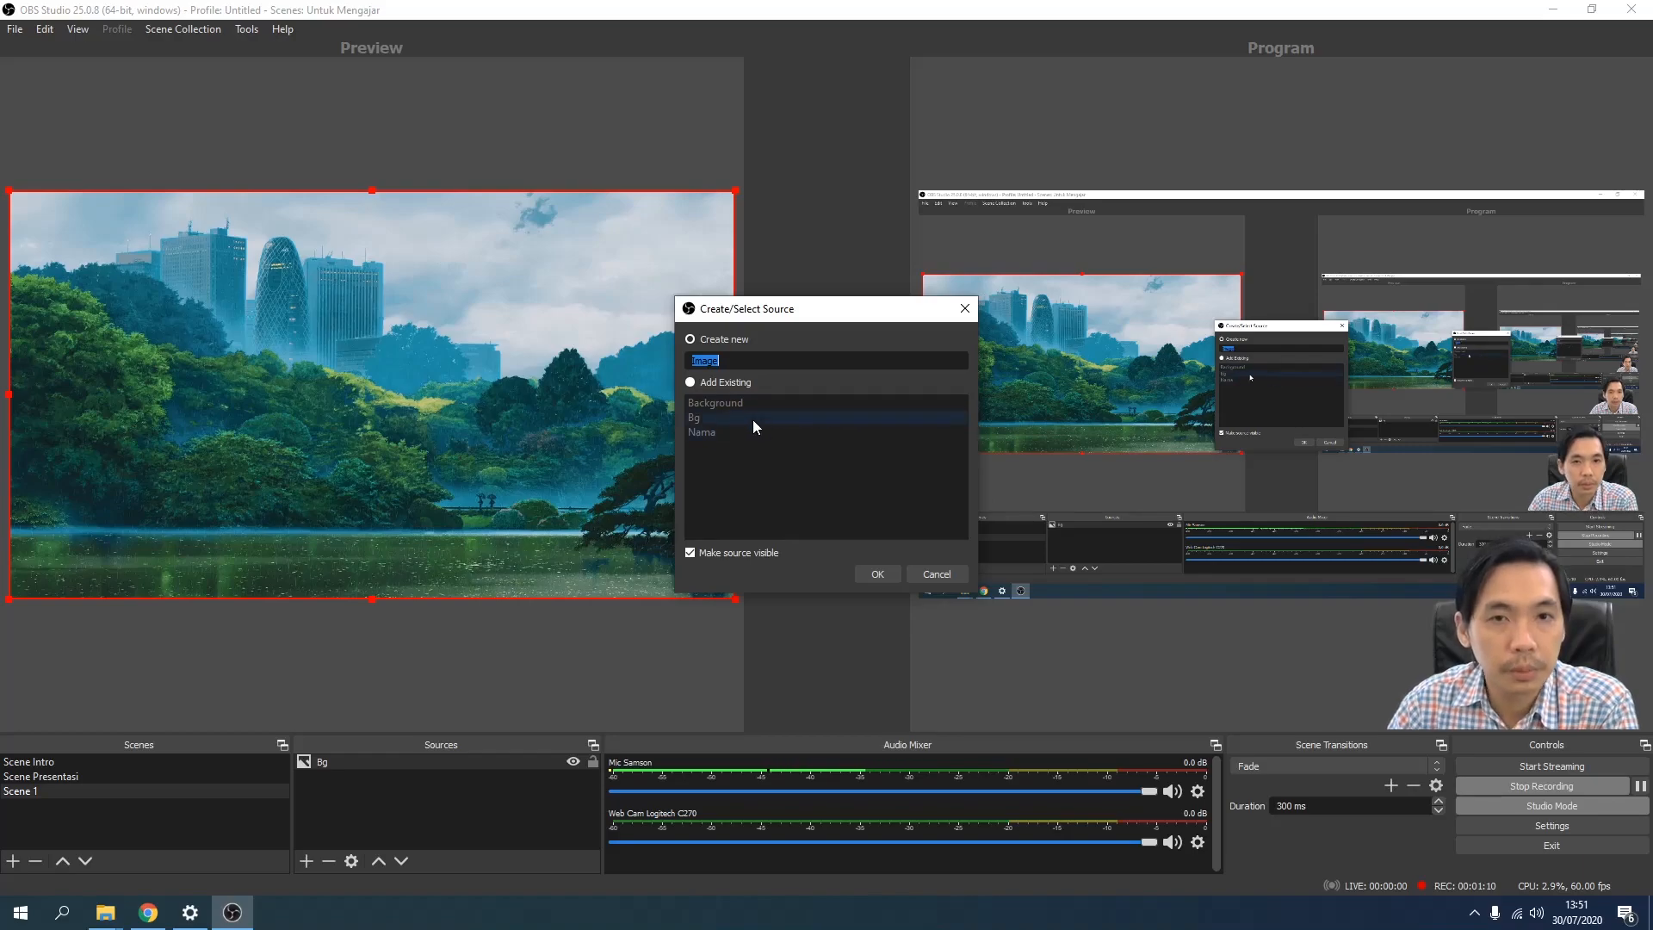
{"action": "type", "text": "Logo"}
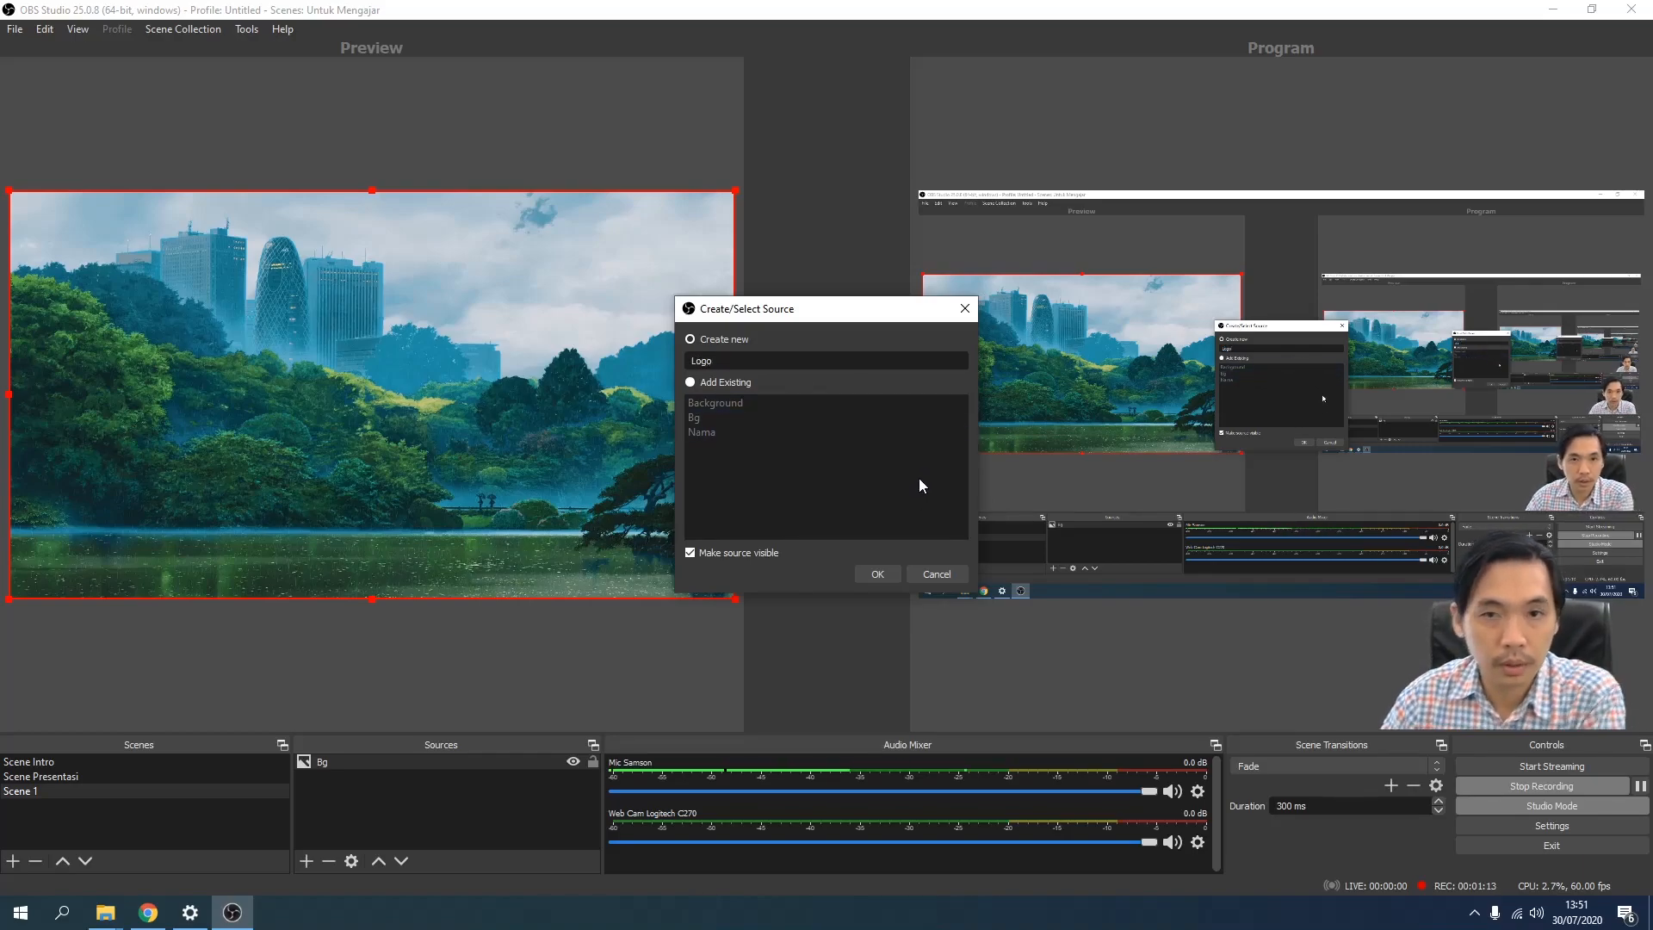
{"action": "left_click", "coordinate": [878, 573]}
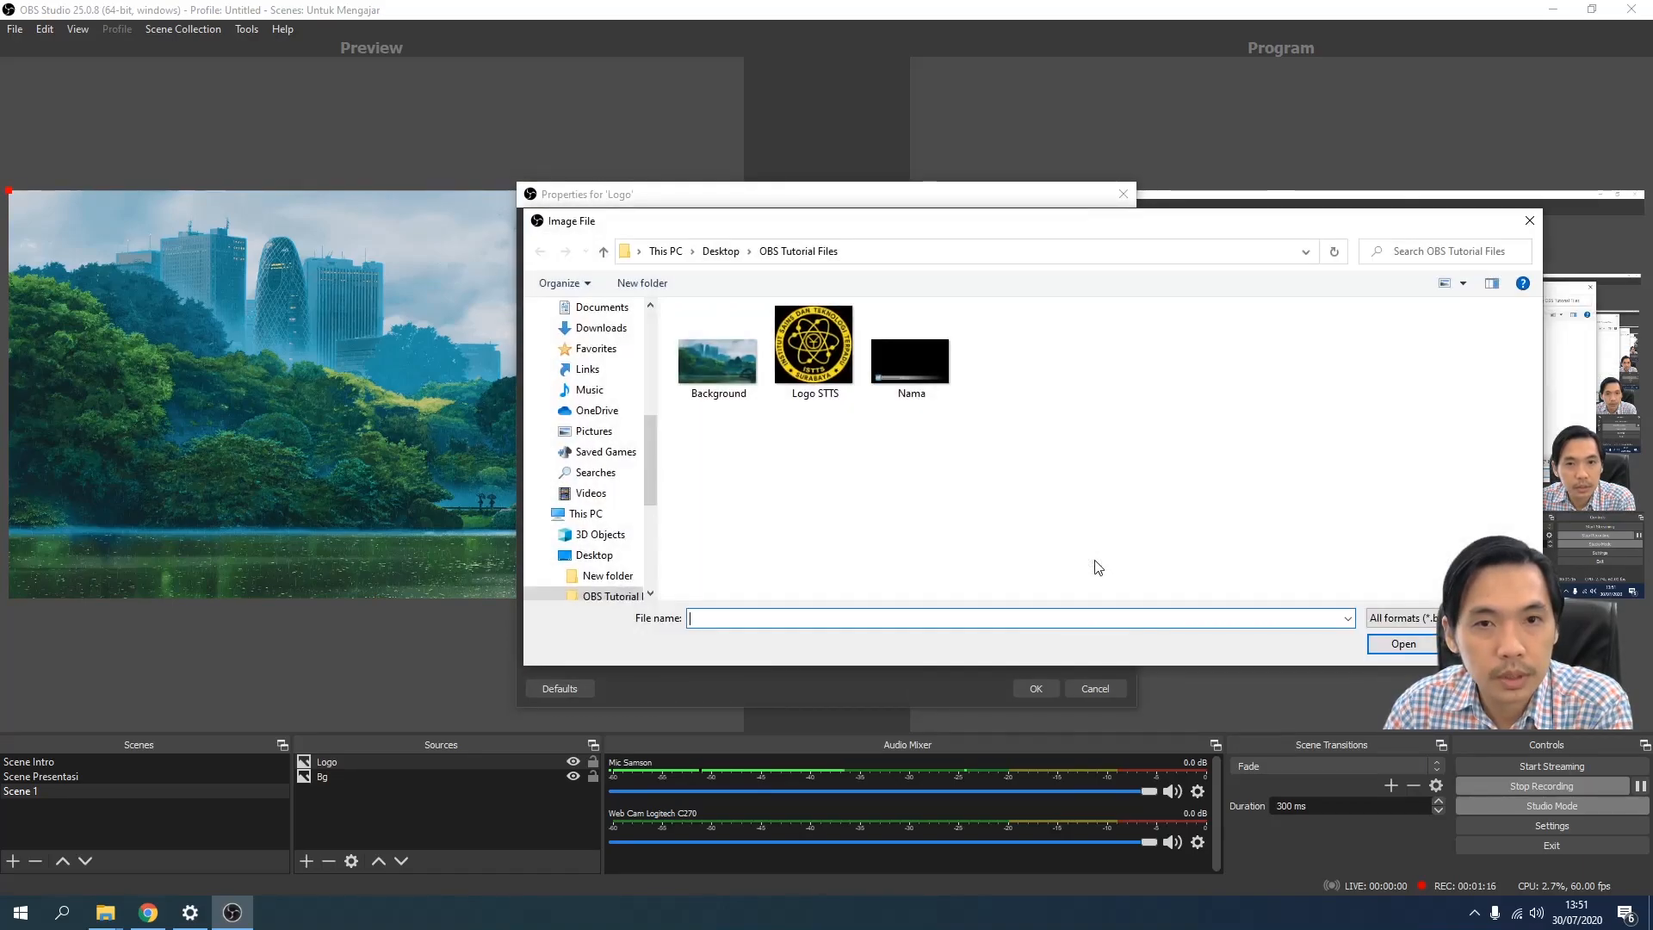
{"action": "left_click", "coordinate": [810, 364]}
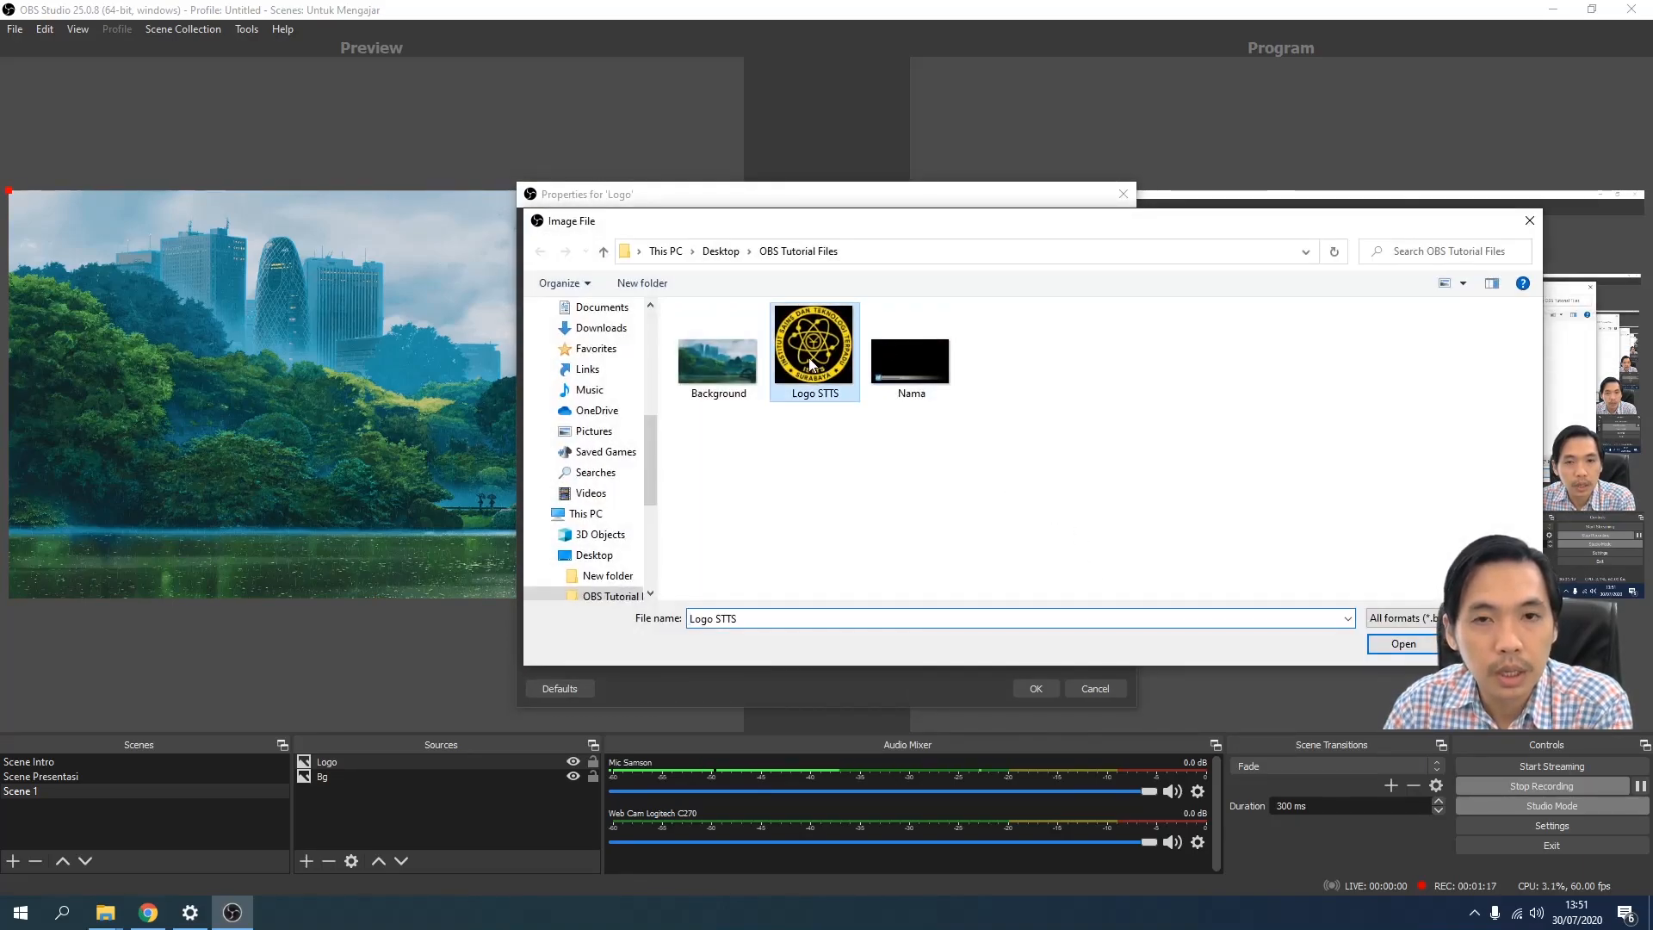
{"action": "left_click", "coordinate": [1404, 644]}
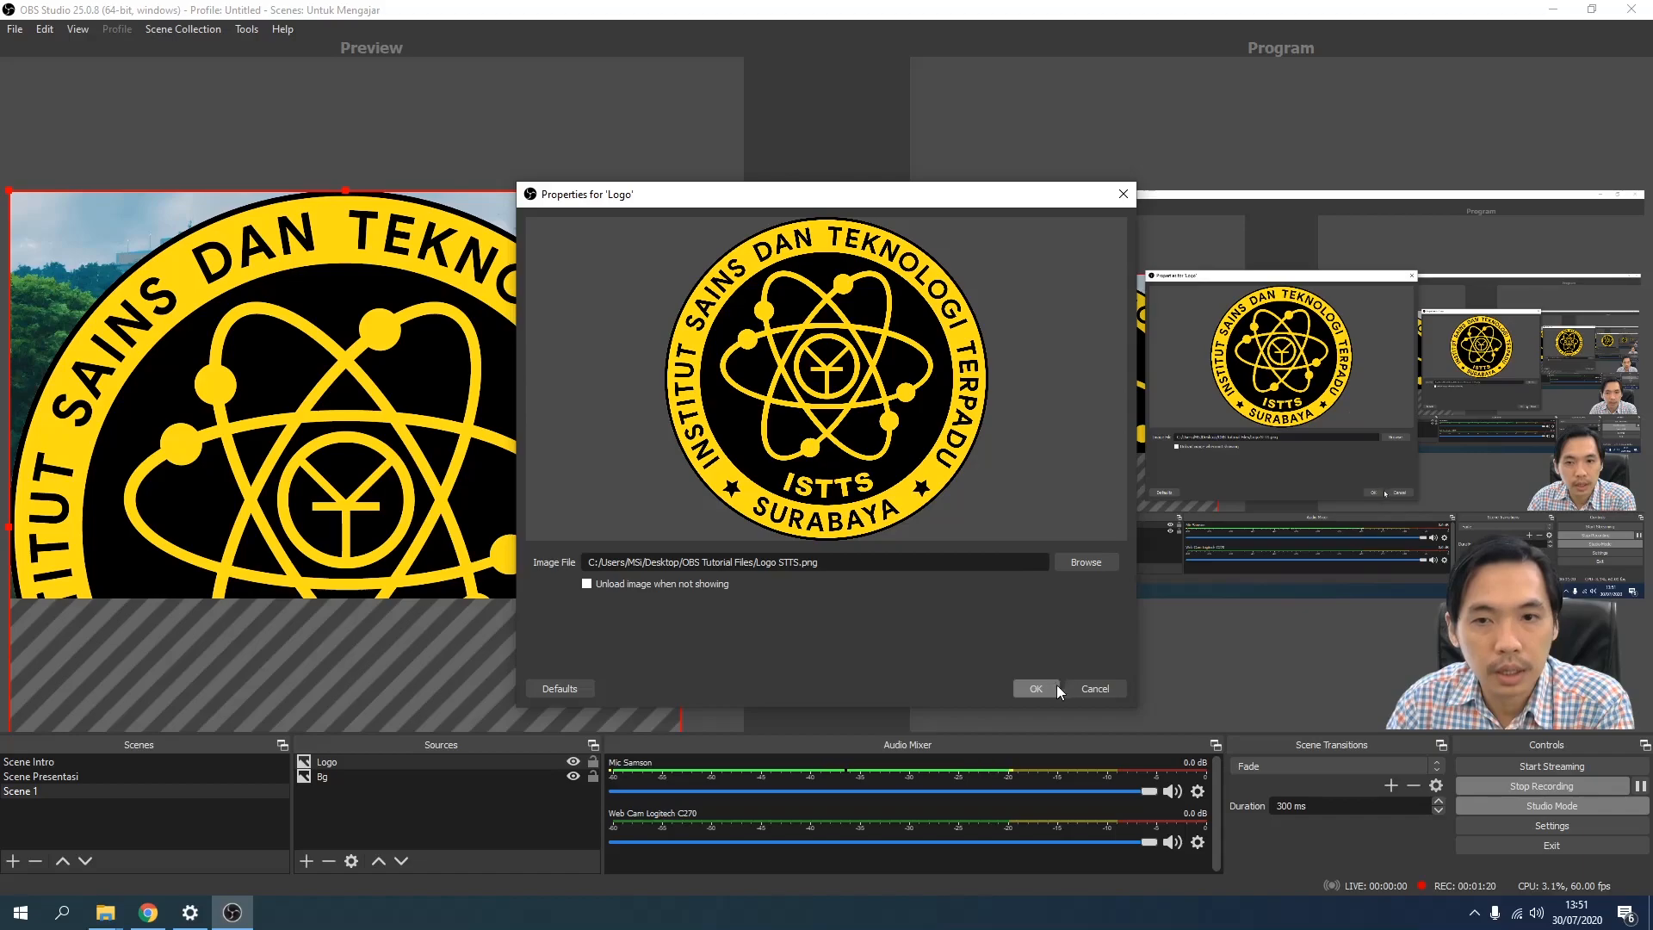
{"action": "left_click", "coordinate": [1038, 689]}
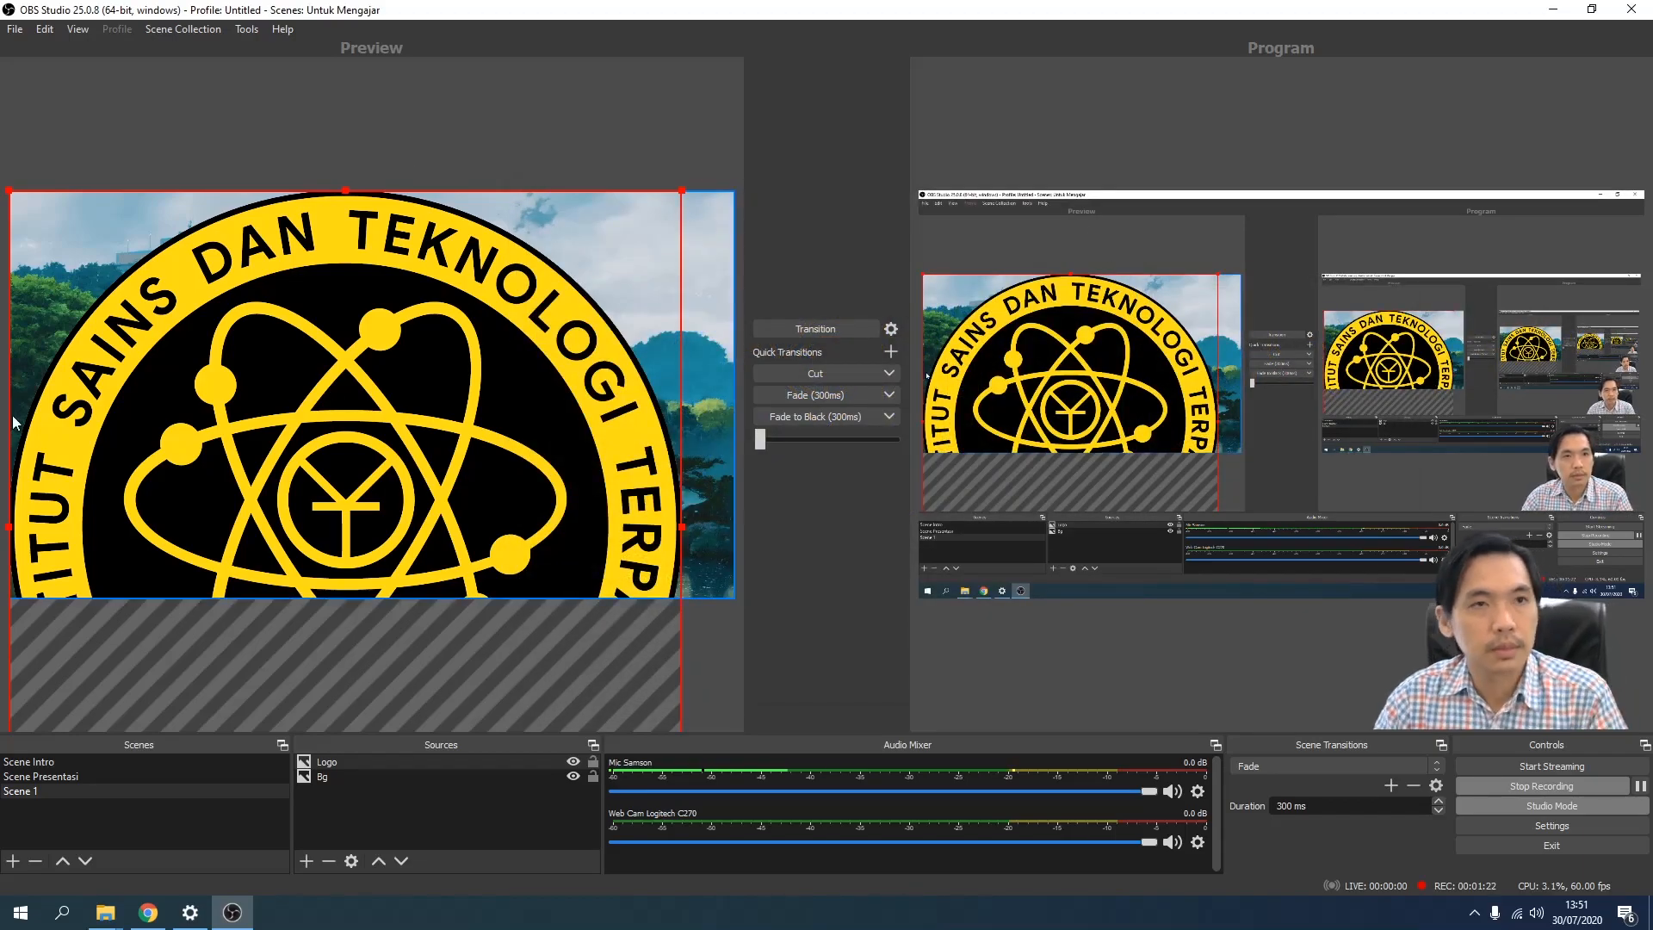
Scale the logo down to a small badge and place it in the upper-right corner of the background image
{"action": "left_click_drag", "start_coordinate": [10, 191], "coordinate": [332, 512]}
{"action": "left_click_drag", "start_coordinate": [552, 549], "coordinate": [603, 250]}
{"action": "left_click_drag", "start_coordinate": [387, 220], "coordinate": [580, 409]}
{"action": "left_click_drag", "start_coordinate": [687, 512], "coordinate": [669, 302]}
{"action": "left_click_drag", "start_coordinate": [566, 354], "coordinate": [591, 331]}
{"action": "left_click_drag", "start_coordinate": [654, 278], "coordinate": [651, 290]}
{"action": "left_click", "coordinate": [640, 387]}
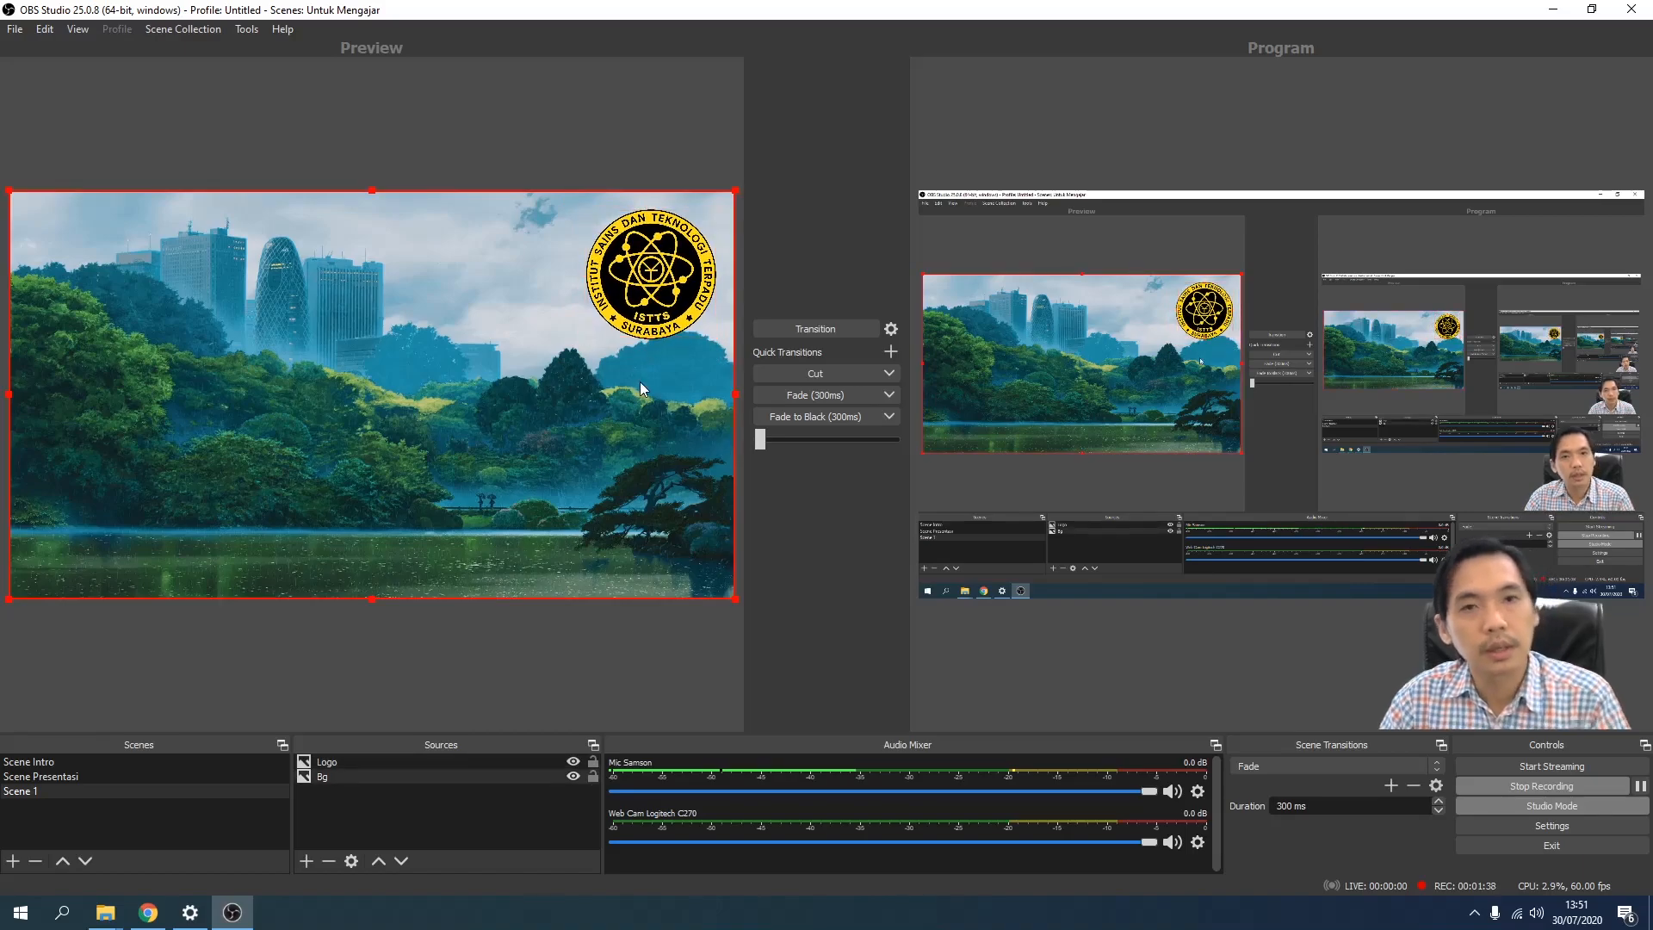
Move the Logo source below Bg in the stacking order, and return it above Bg
{"action": "left_click", "coordinate": [370, 779]}
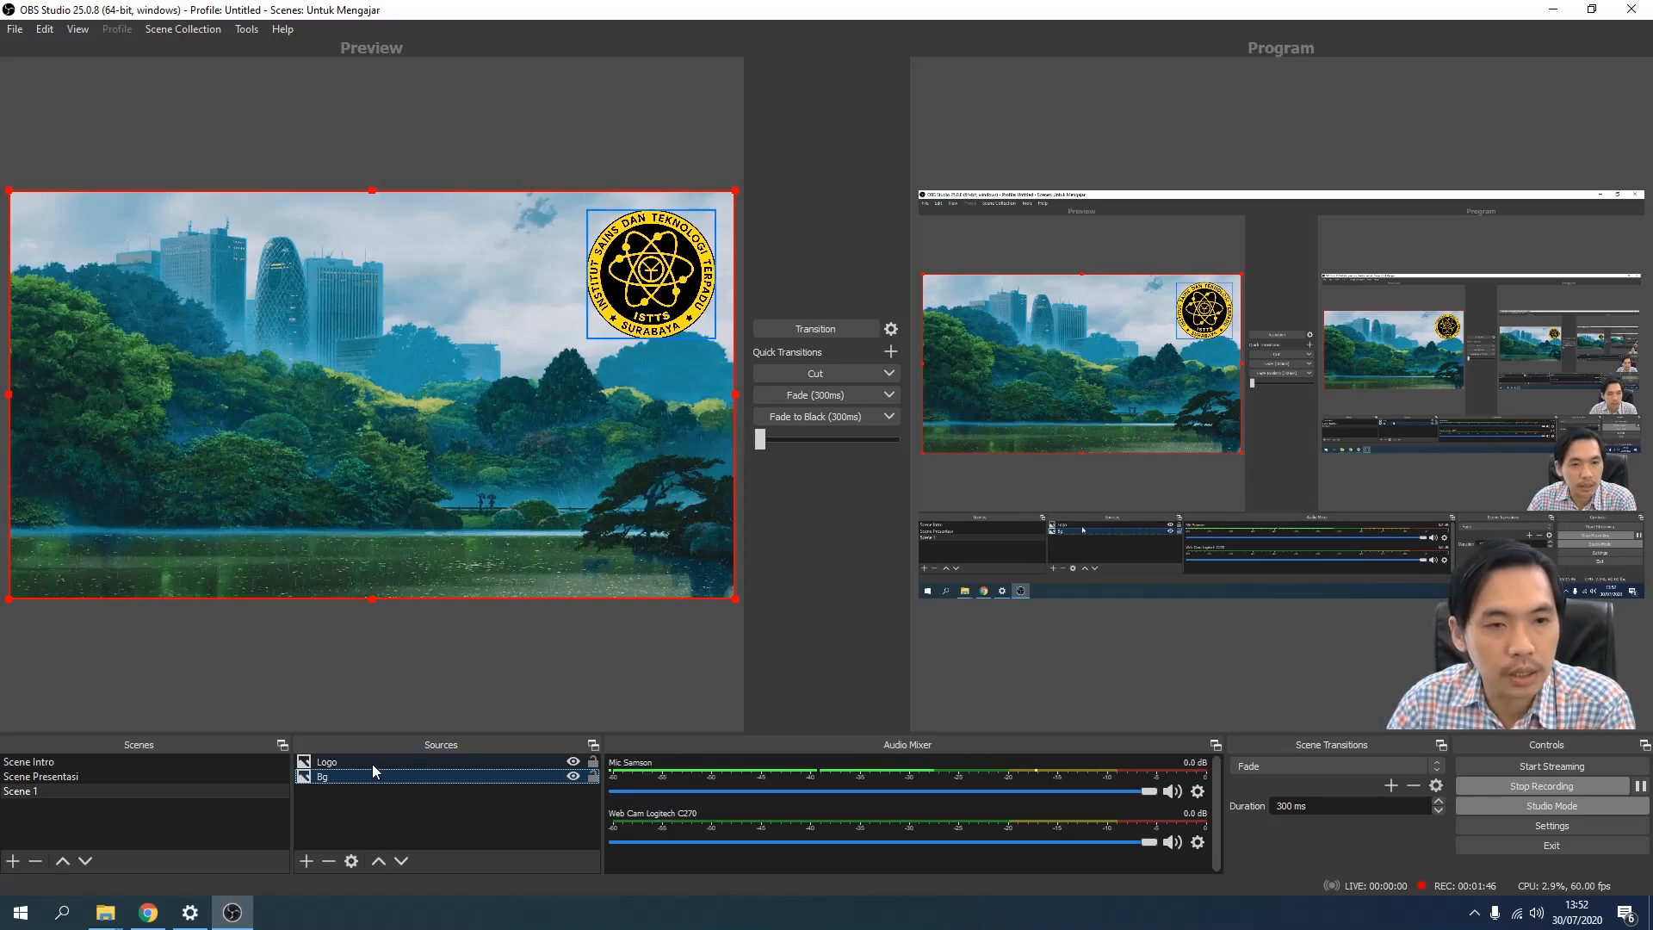
{"action": "left_click", "coordinate": [372, 763]}
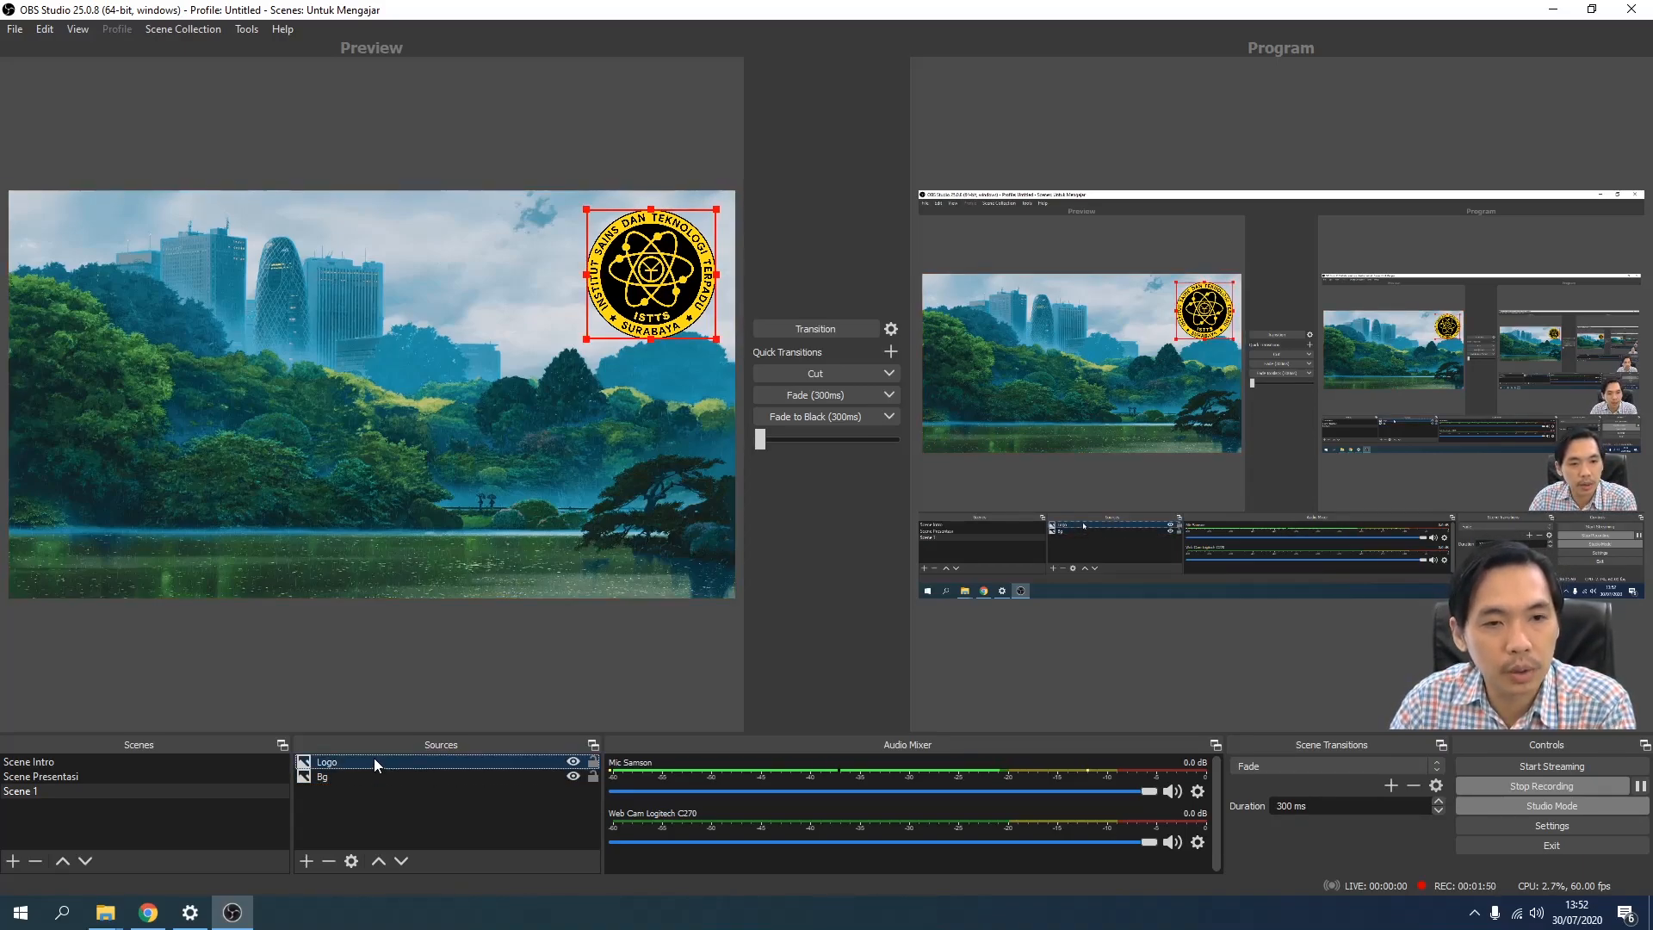
{"action": "left_click_drag", "start_coordinate": [374, 762], "coordinate": [375, 782]}
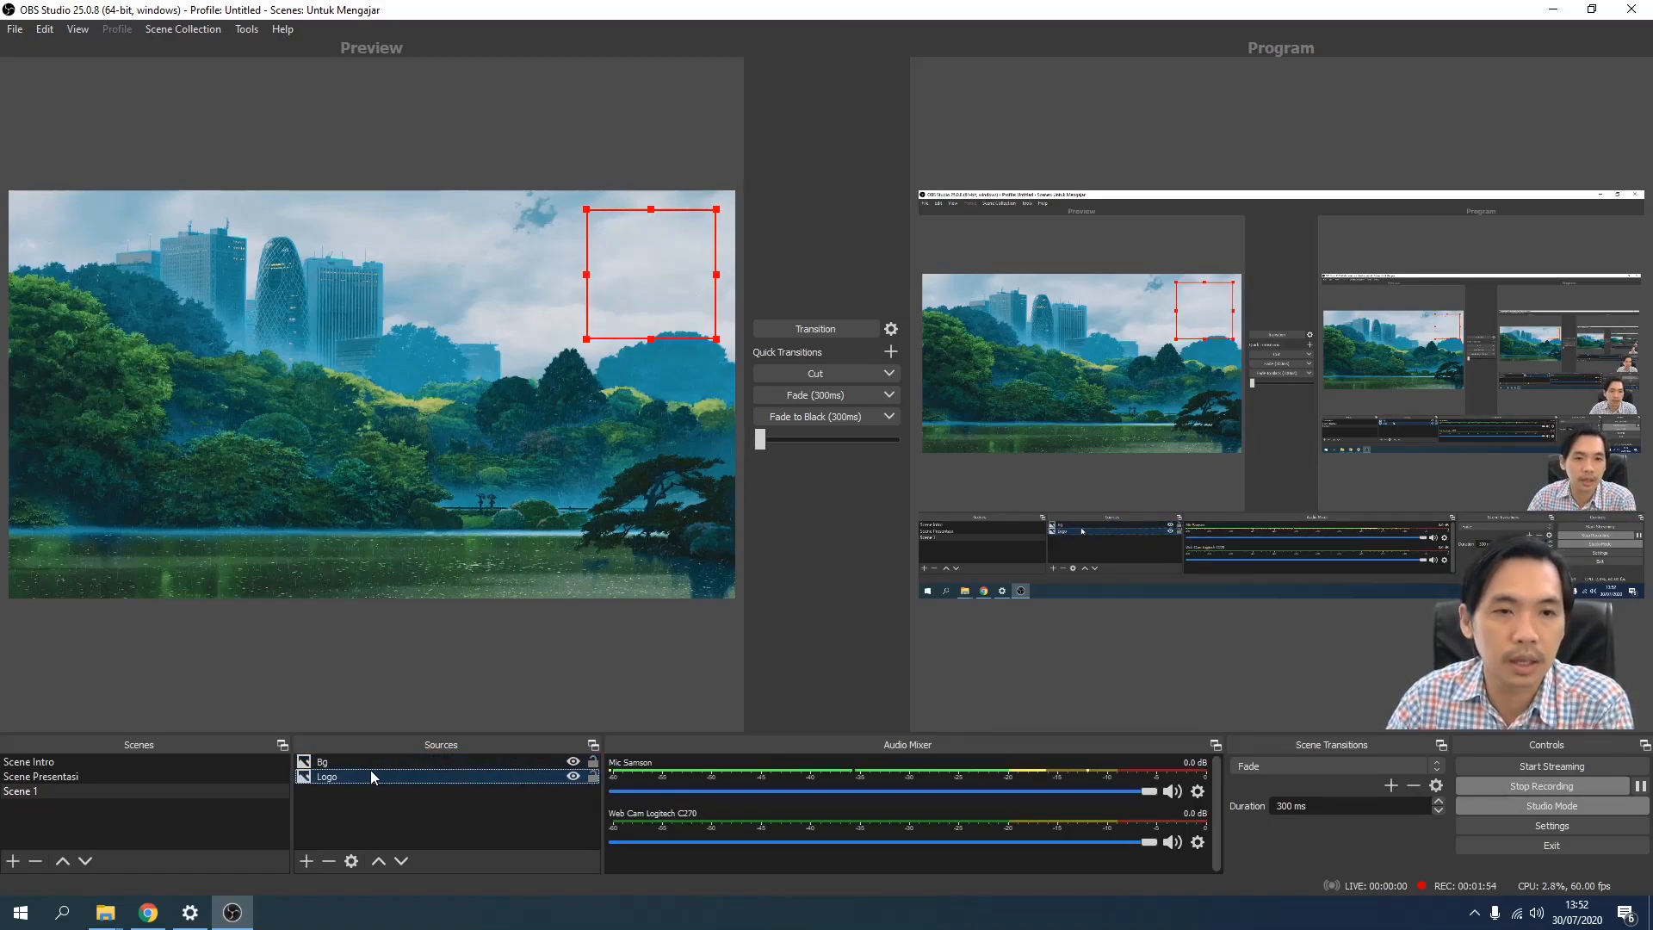
{"action": "left_click_drag", "start_coordinate": [368, 773], "coordinate": [373, 757]}
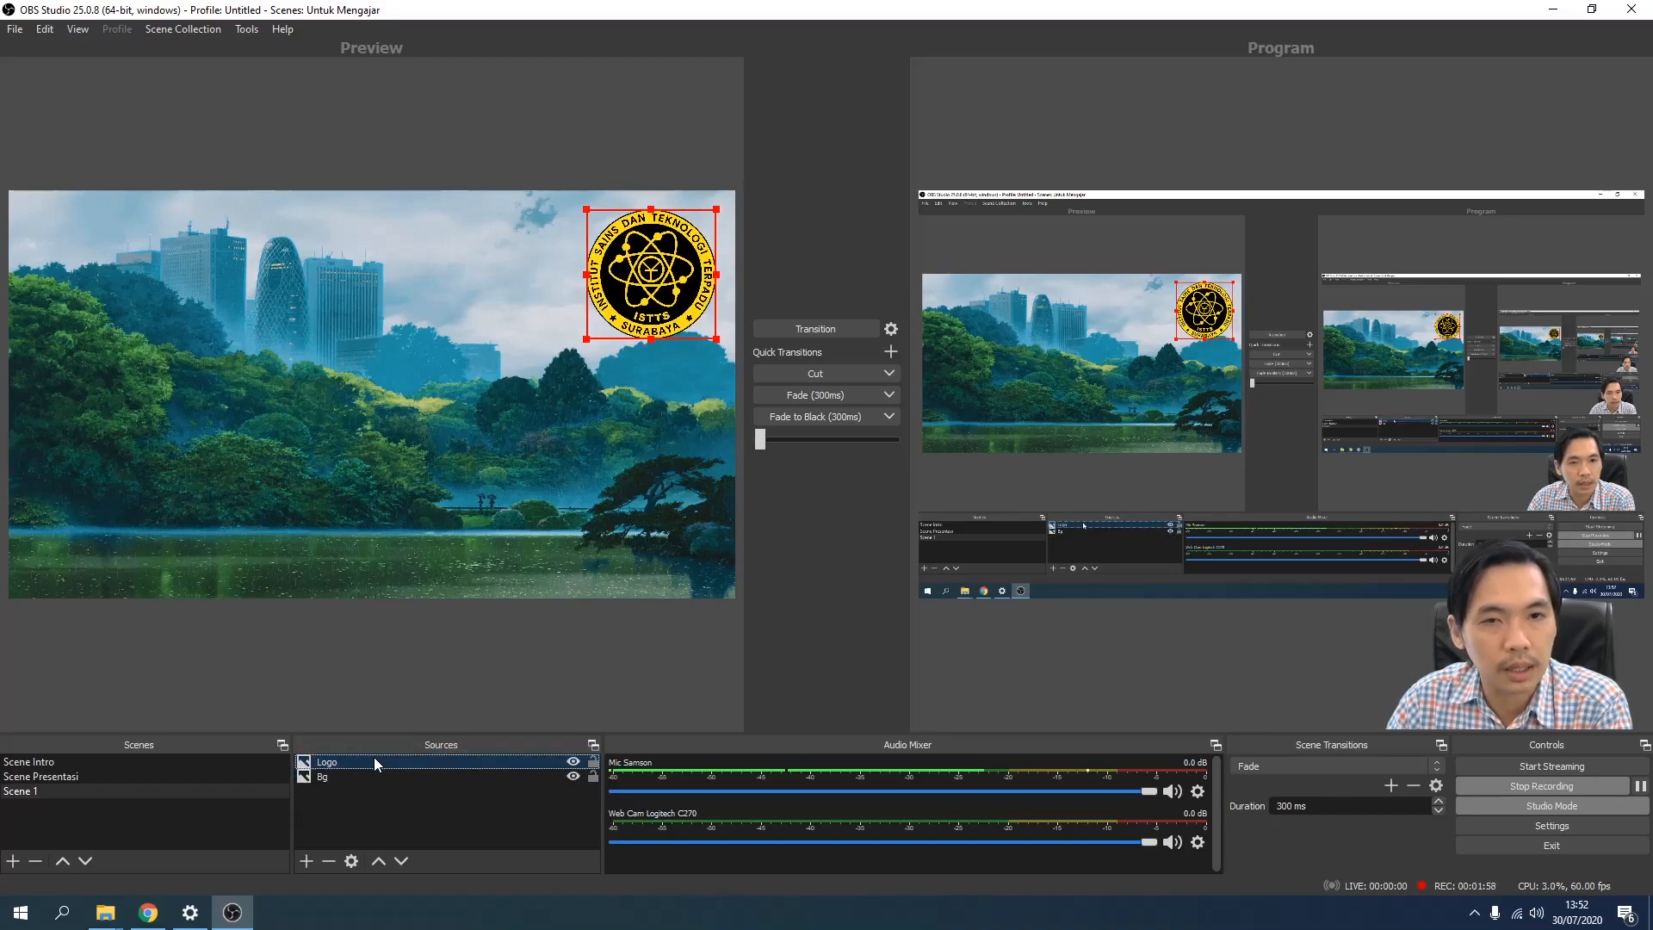
{"action": "left_click", "coordinate": [549, 429]}
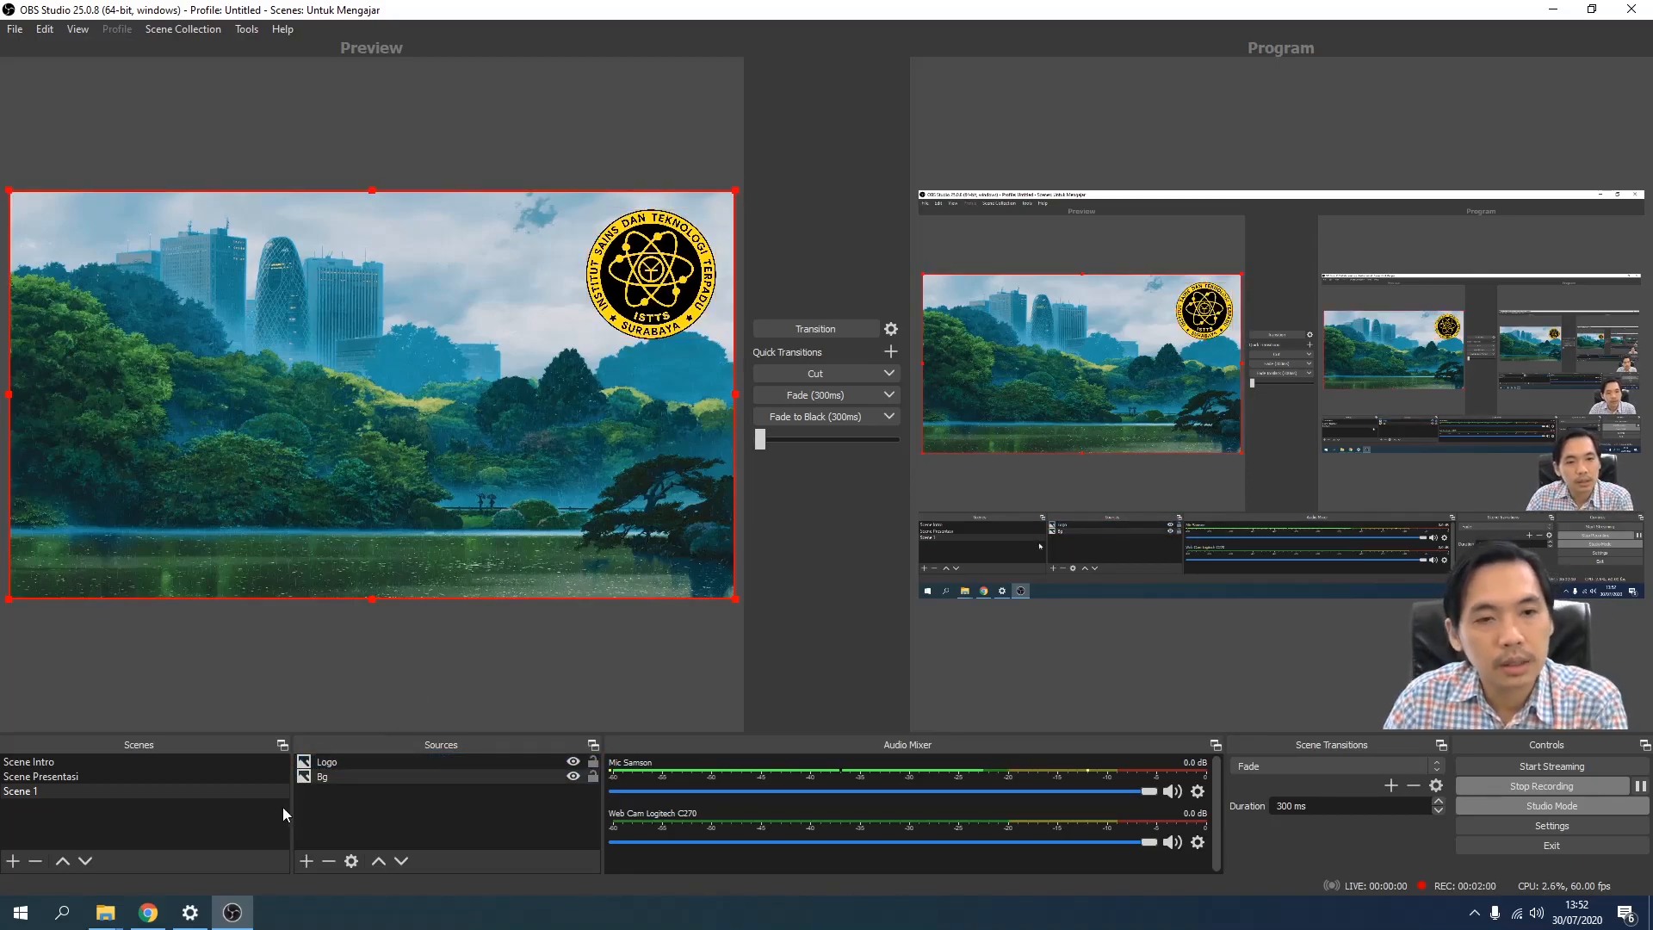
Create a Video Capture Device source under its default name, check the available devices and cancel its properties
{"action": "left_click", "coordinate": [302, 860]}
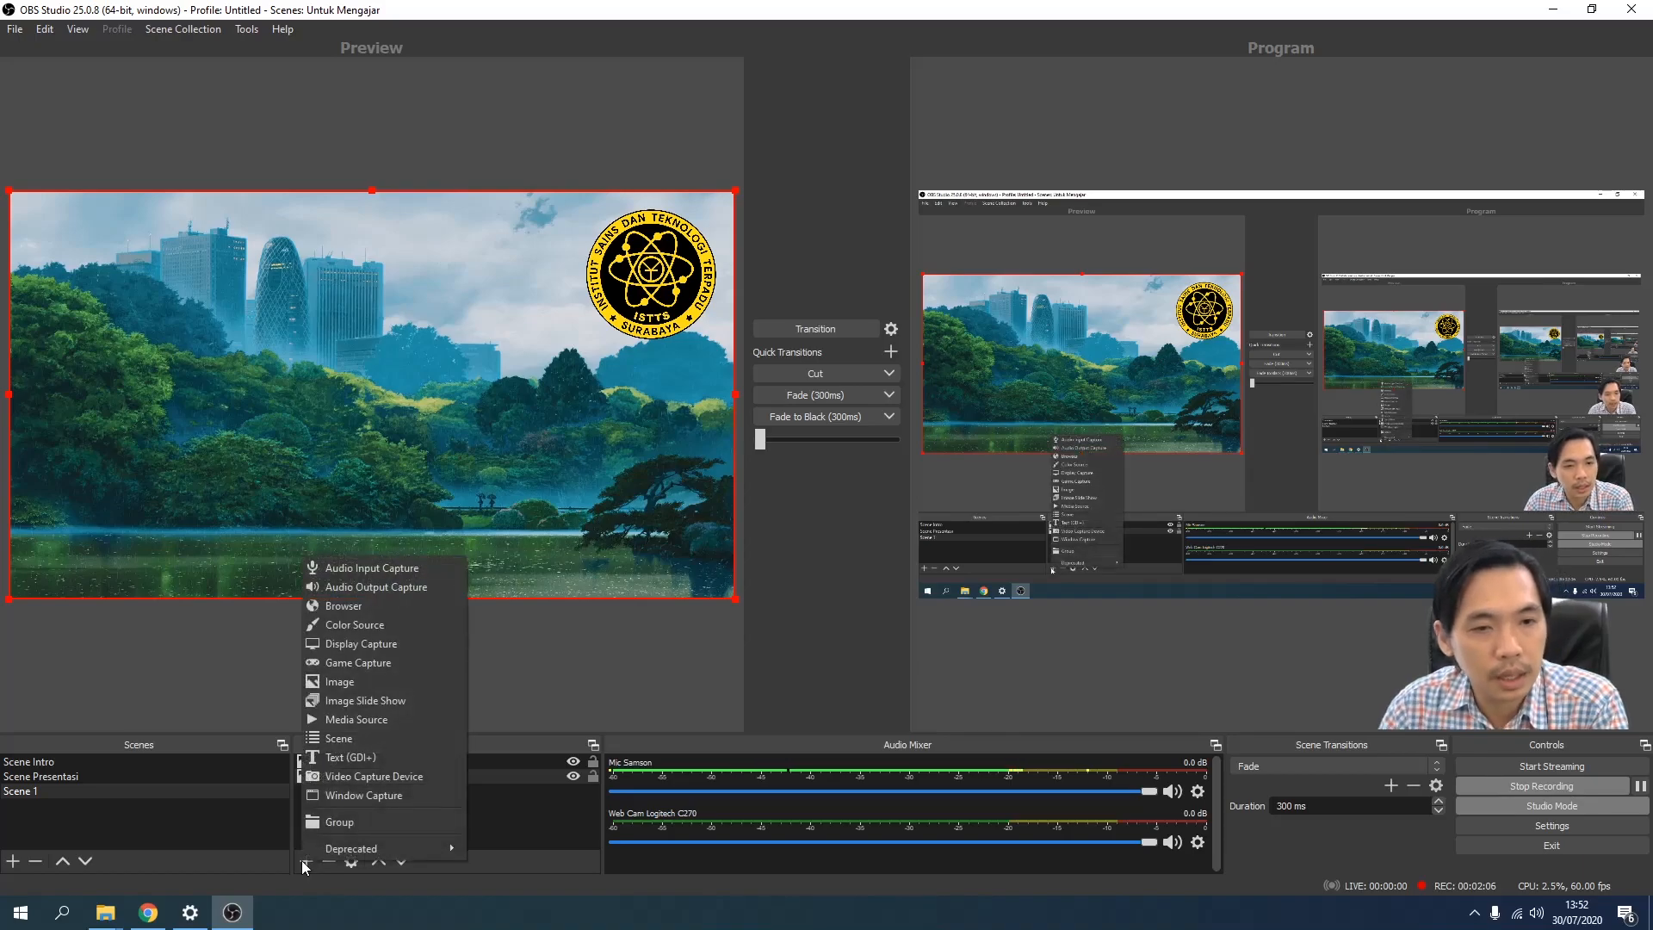
{"action": "left_click", "coordinate": [385, 777]}
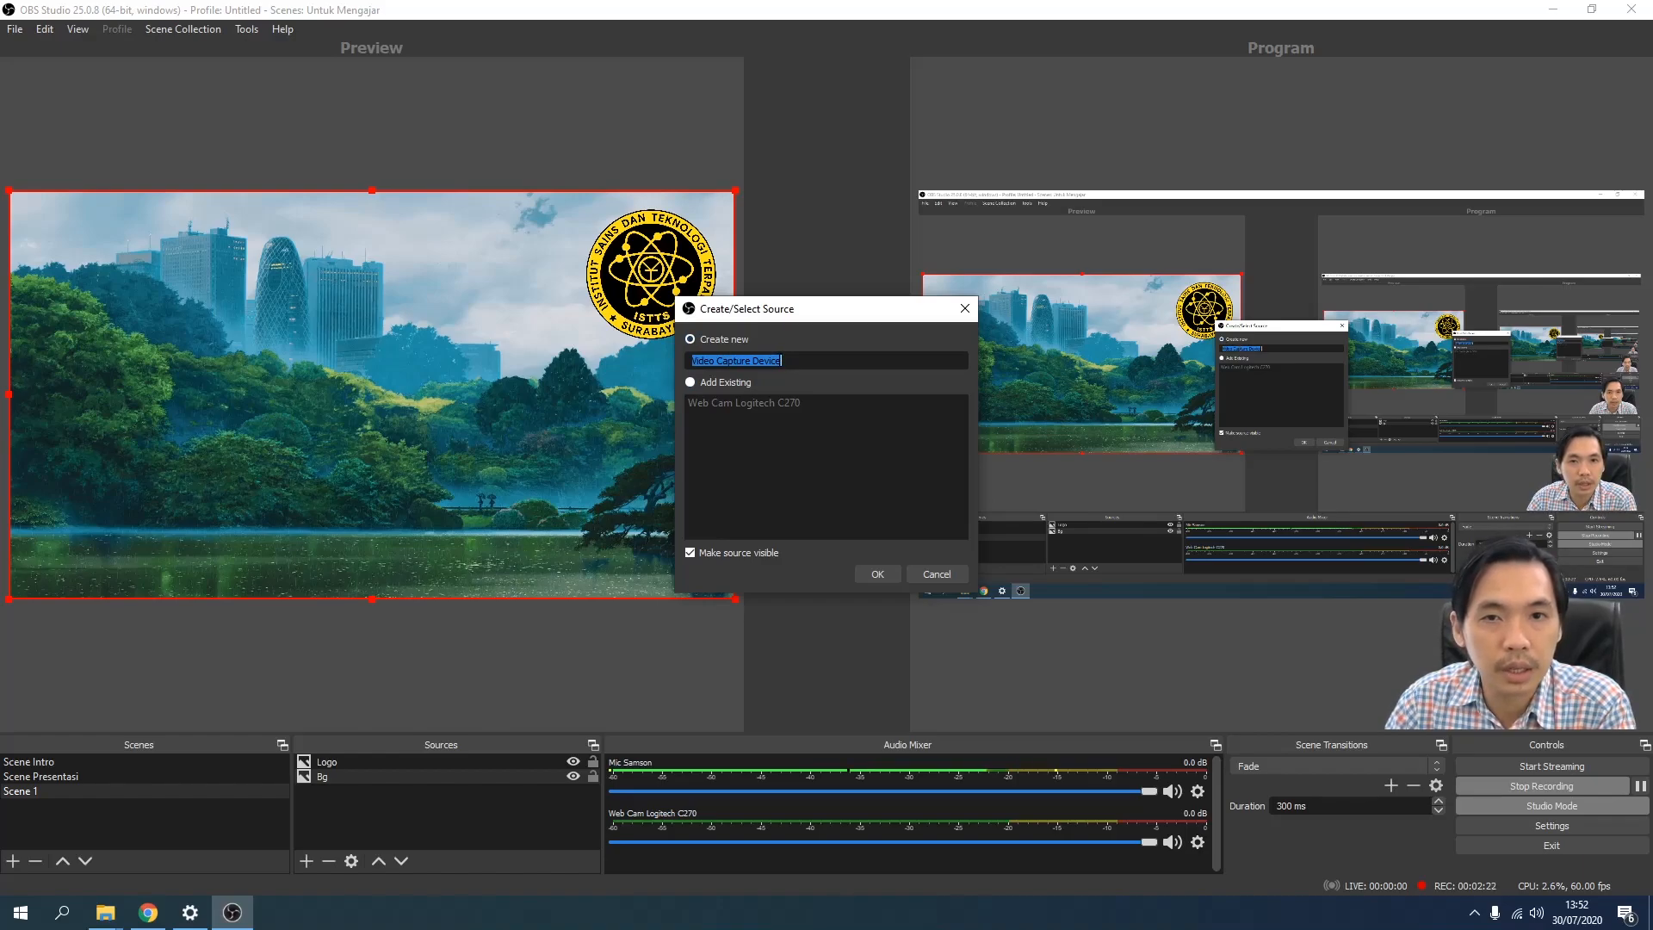
{"action": "left_click", "coordinate": [871, 568]}
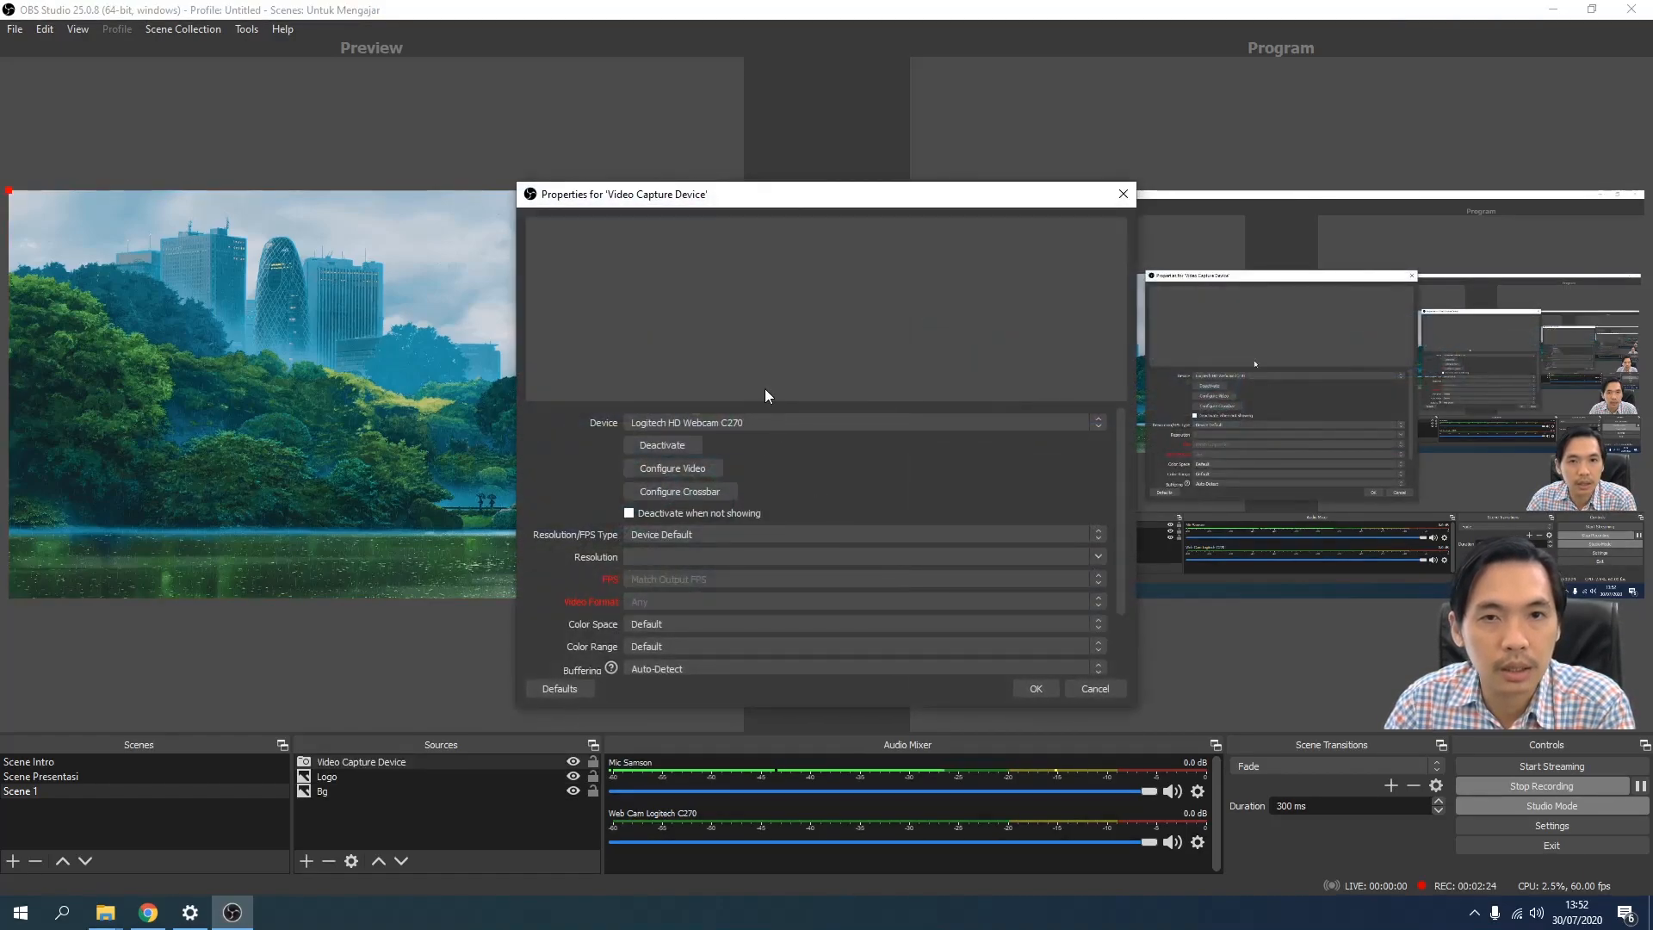
{"action": "left_click", "coordinate": [751, 421]}
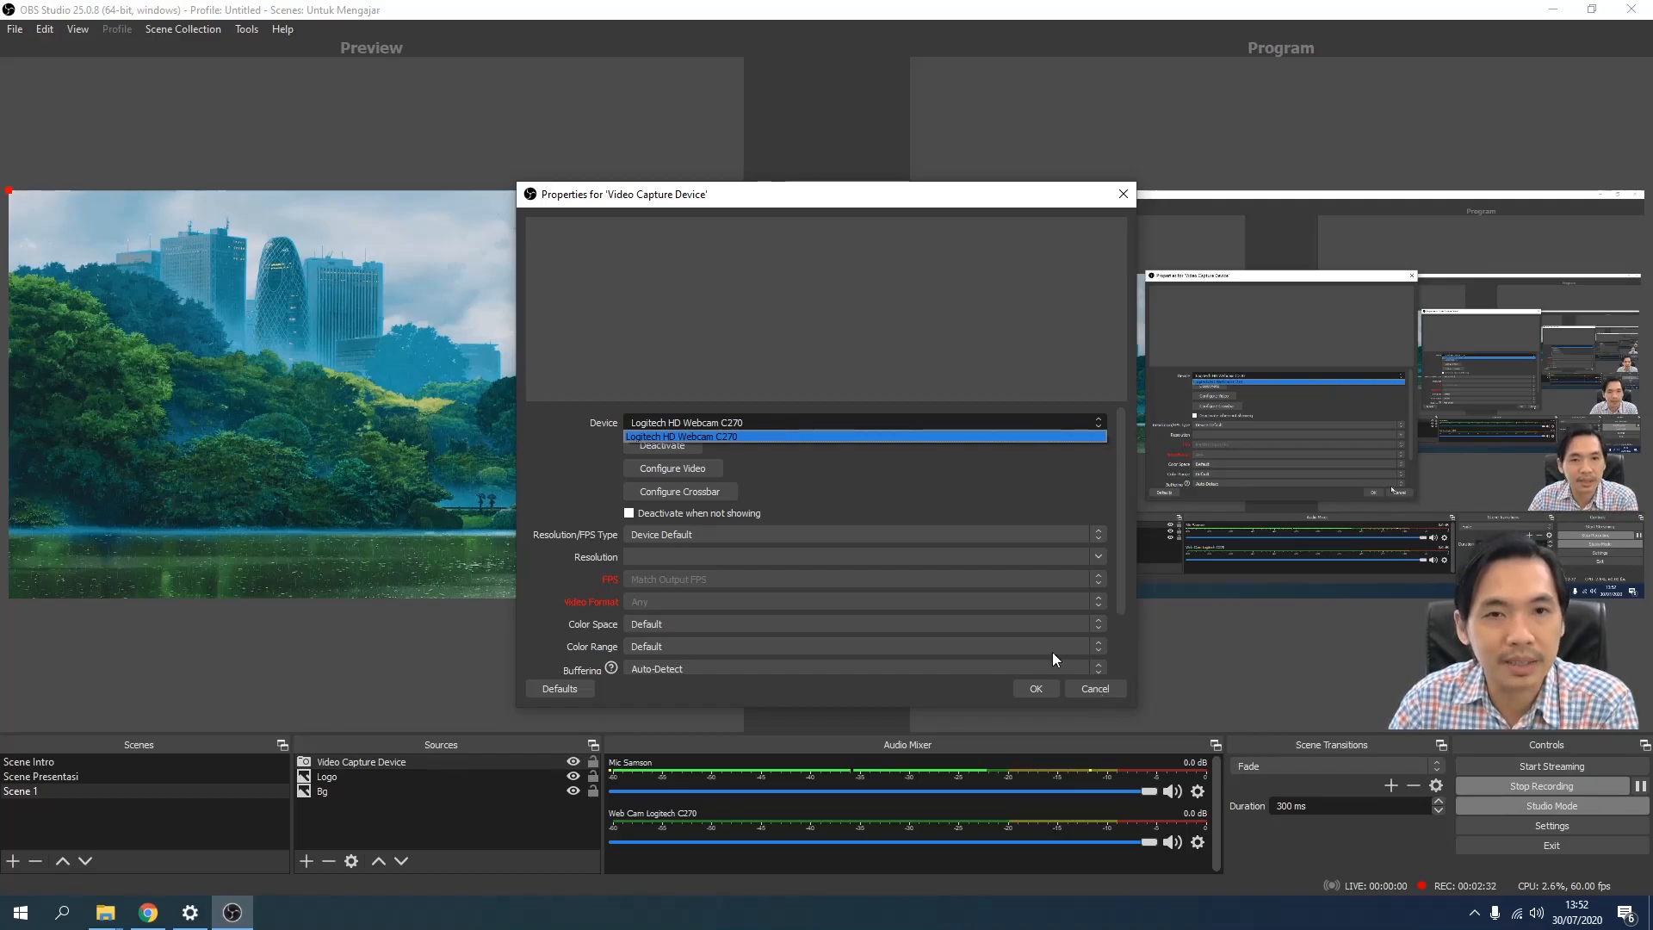
{"action": "left_click", "coordinate": [1113, 689]}
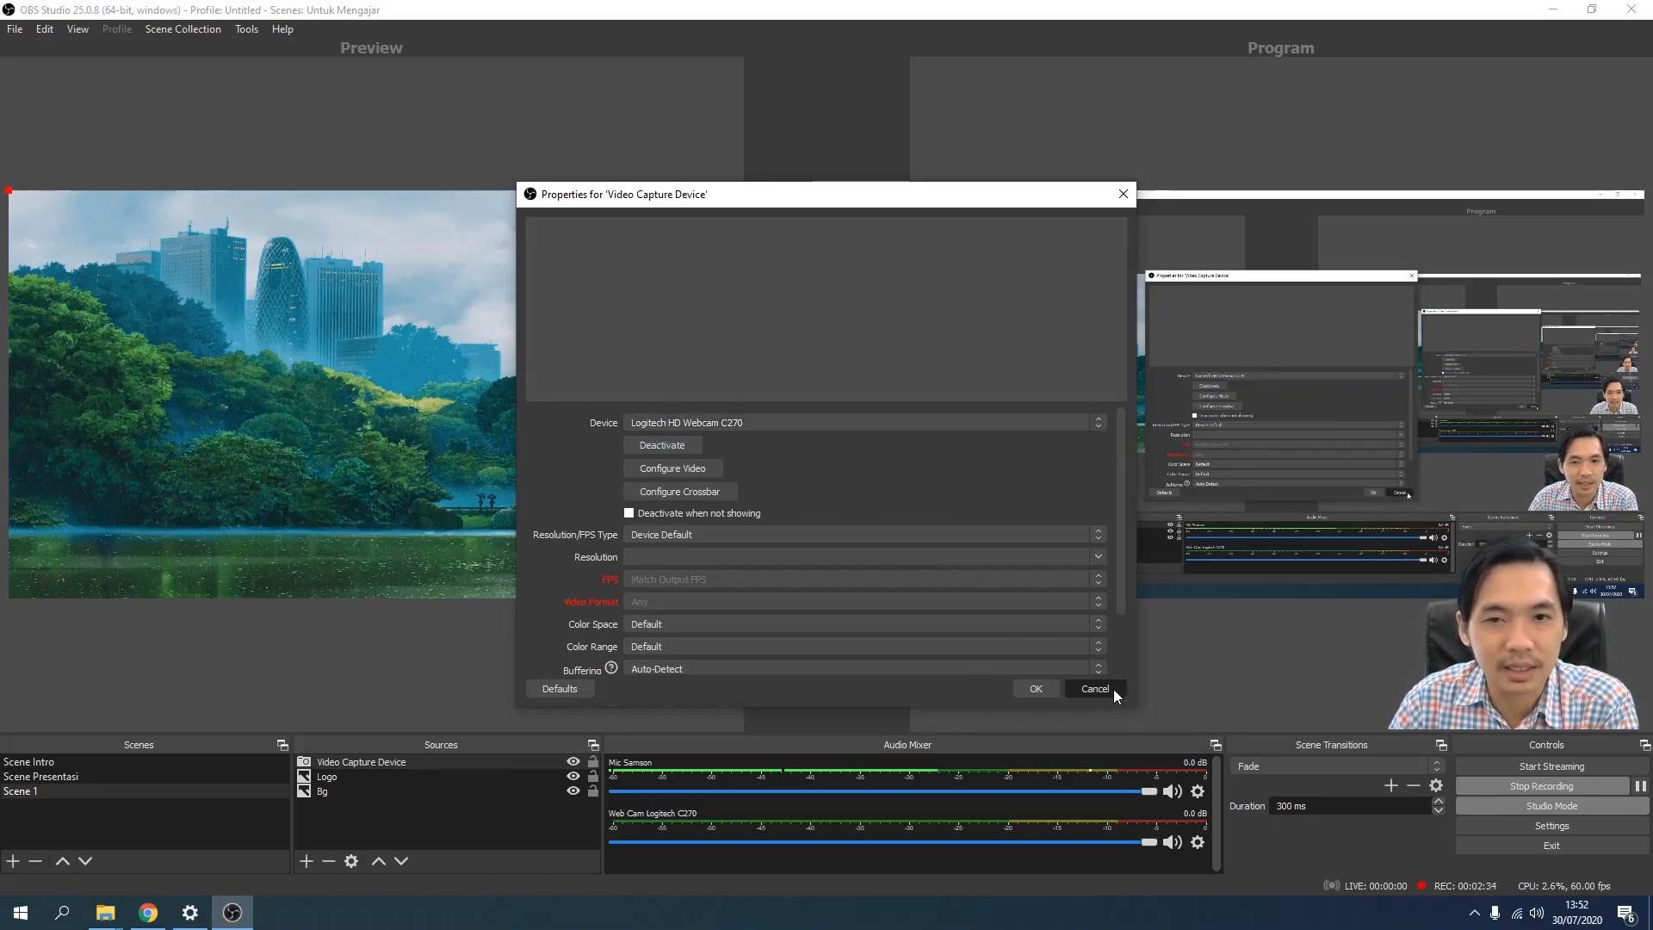
{"action": "left_click", "coordinate": [1113, 688]}
Add the existing Web Cam Logitech C270 source to Scene 1 and place it along the canvas's lower edge, left of centre
{"action": "left_click", "coordinate": [306, 860]}
{"action": "left_click", "coordinate": [413, 777]}
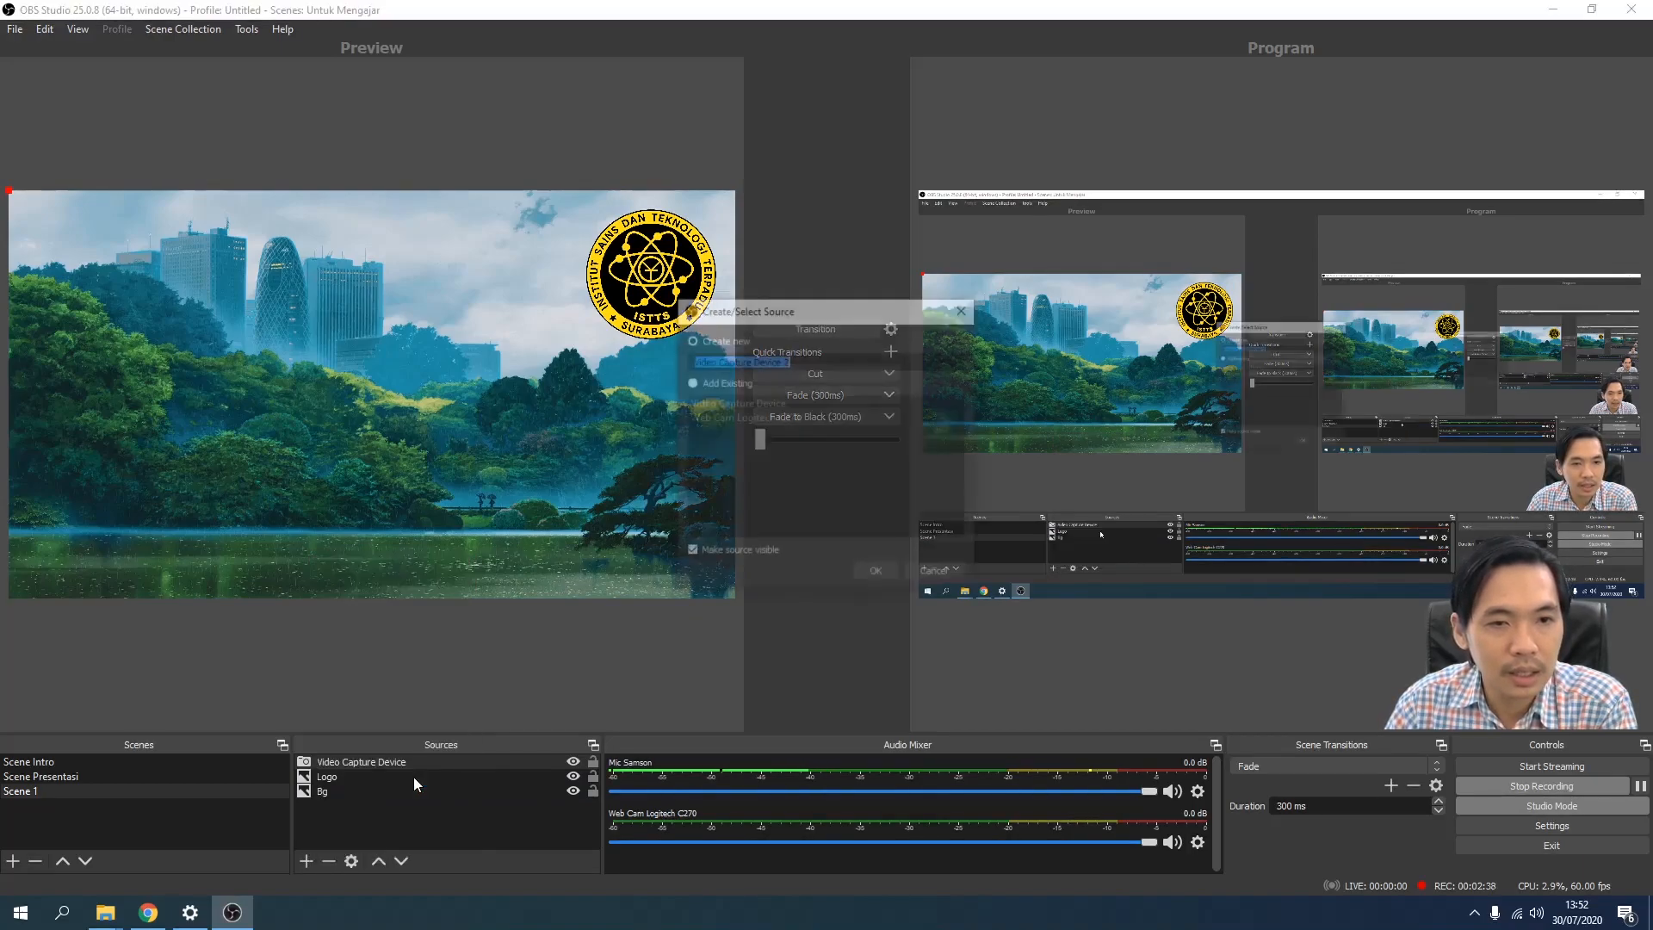
{"action": "left_click", "coordinate": [701, 385]}
{"action": "left_click", "coordinate": [722, 421]}
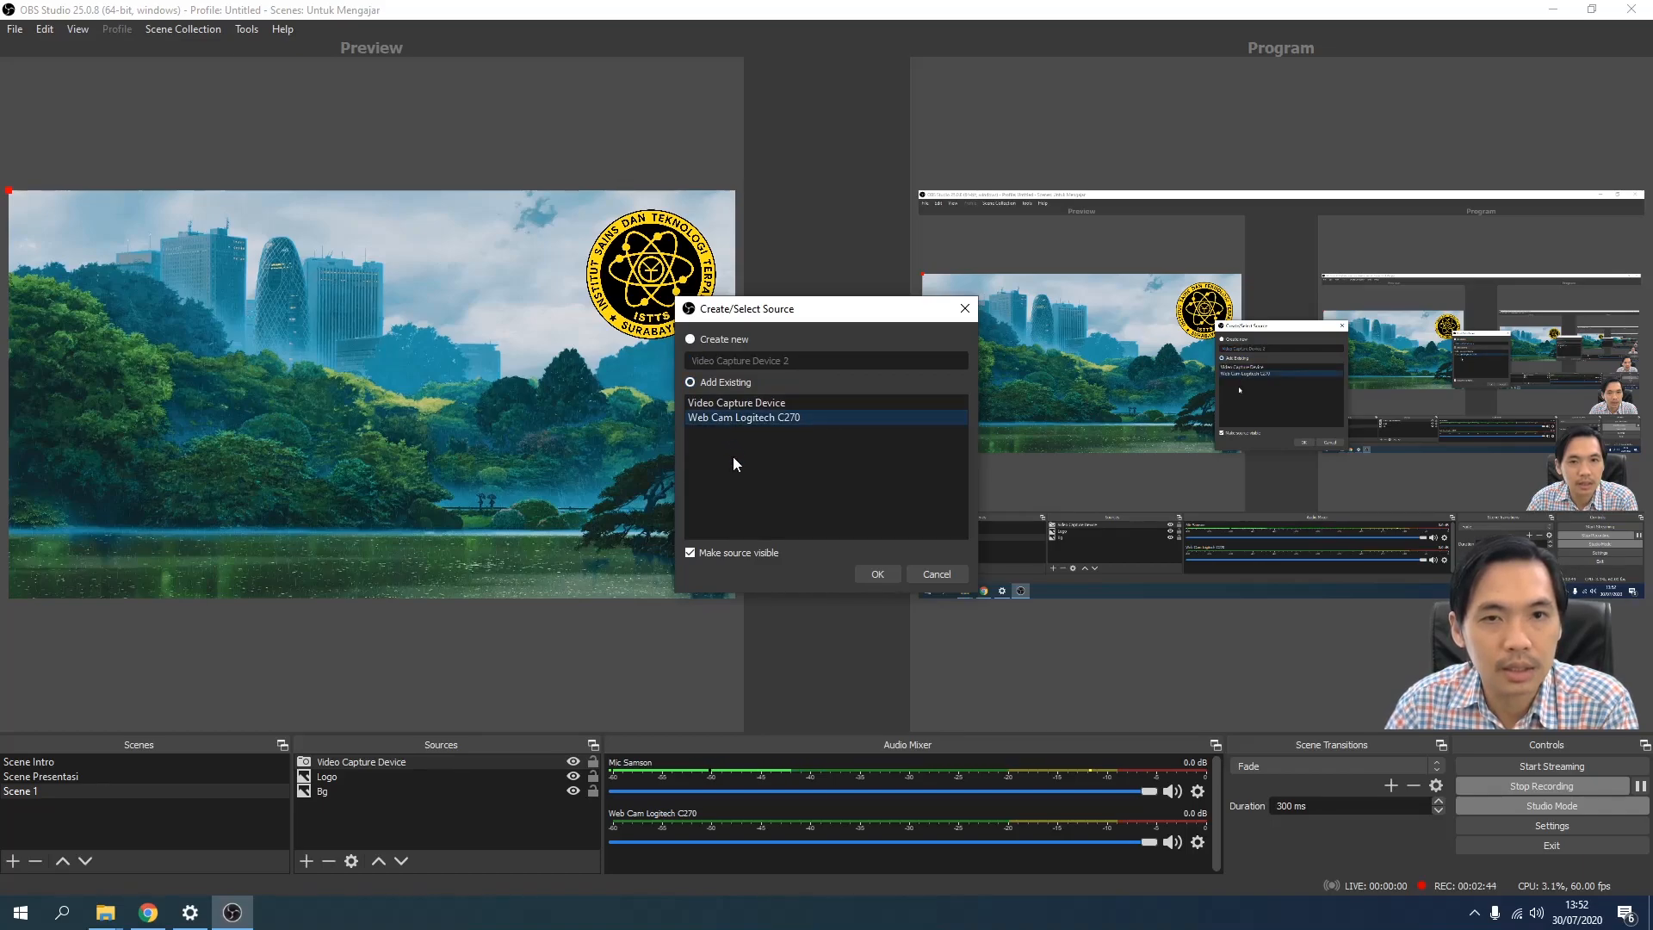
{"action": "left_click", "coordinate": [873, 575]}
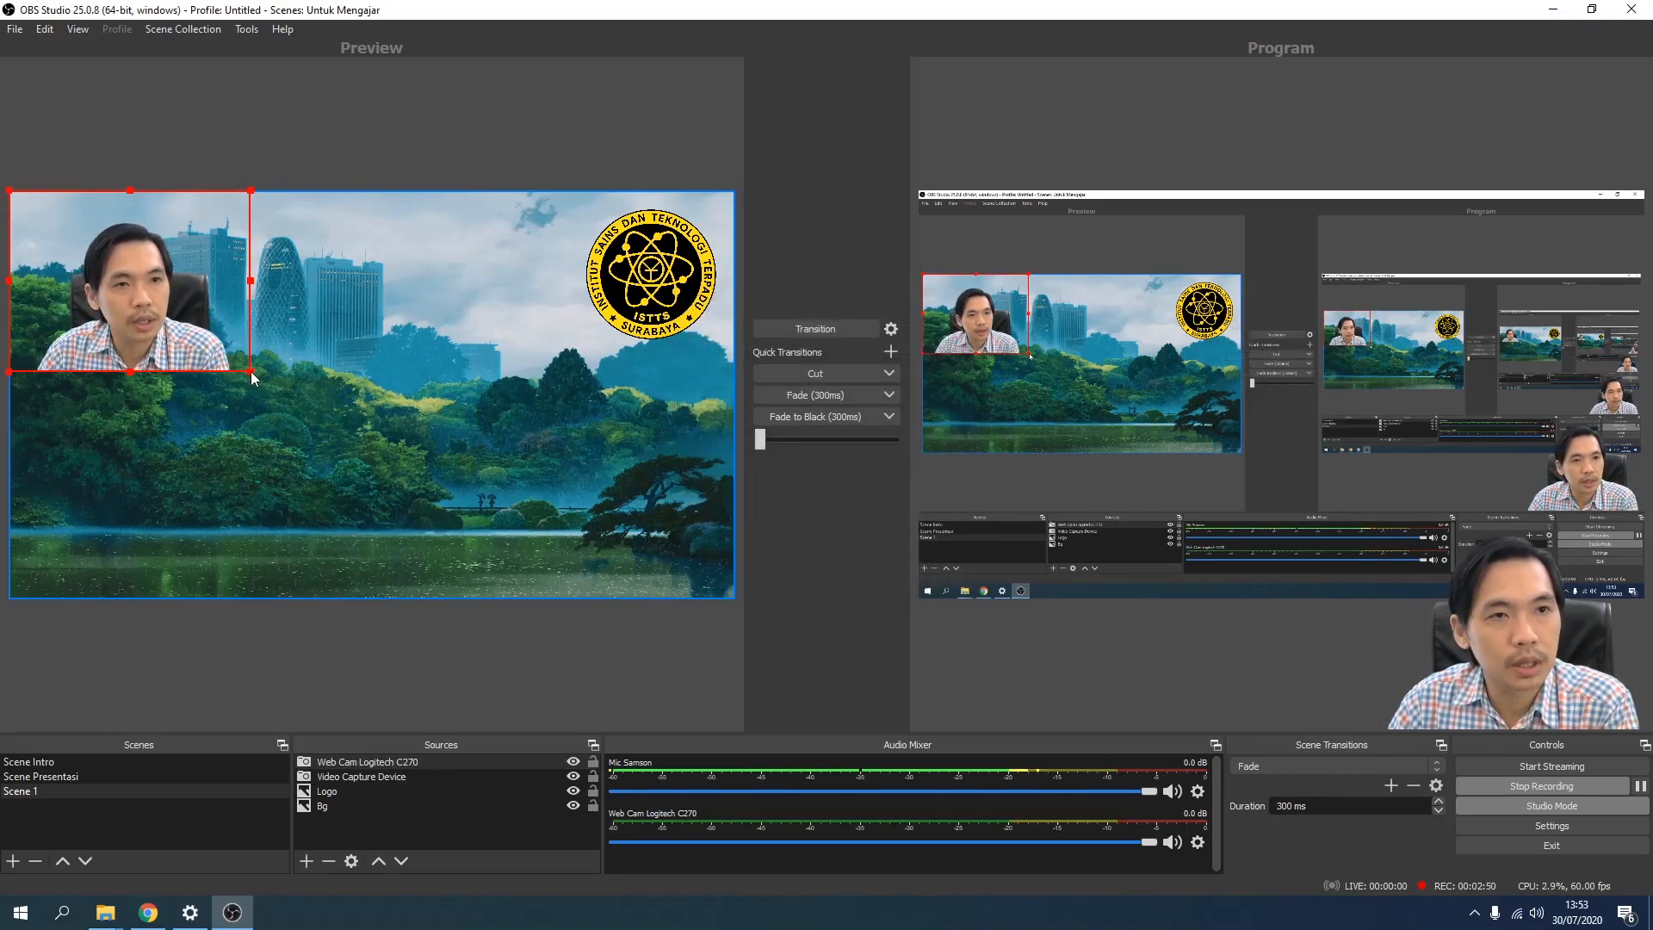
{"action": "left_click_drag", "start_coordinate": [116, 297], "coordinate": [182, 528]}
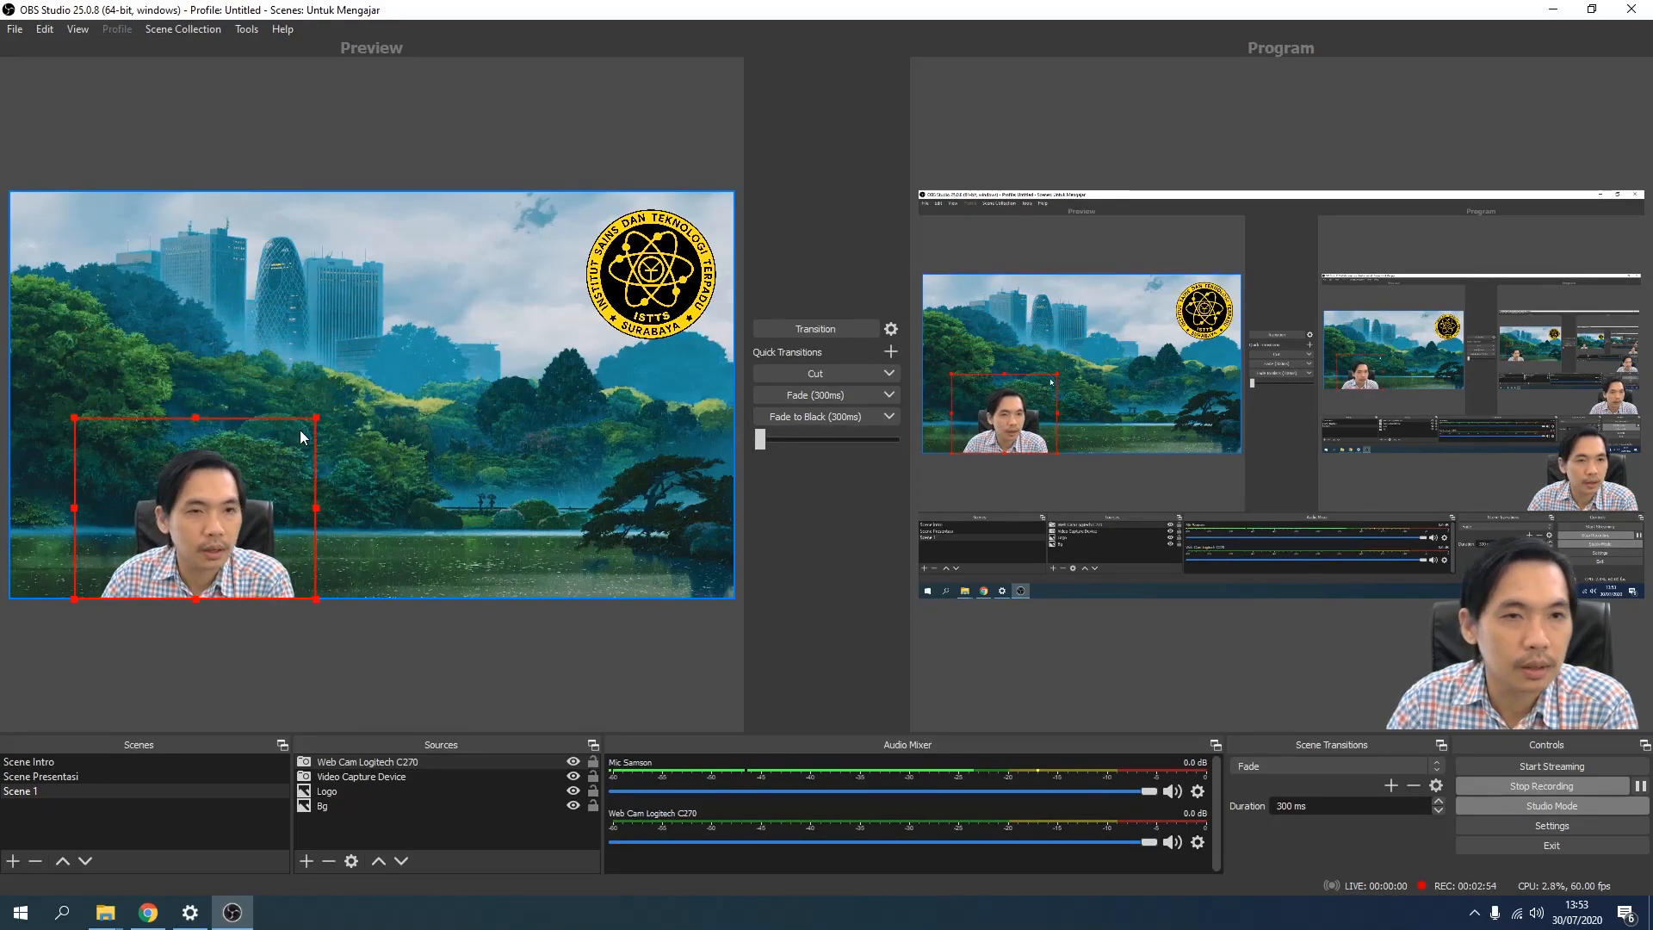
Enlarge the webcam image to the canvas's full height and centre it horizontally over the background
{"action": "left_click_drag", "start_coordinate": [316, 418], "coordinate": [623, 275]}
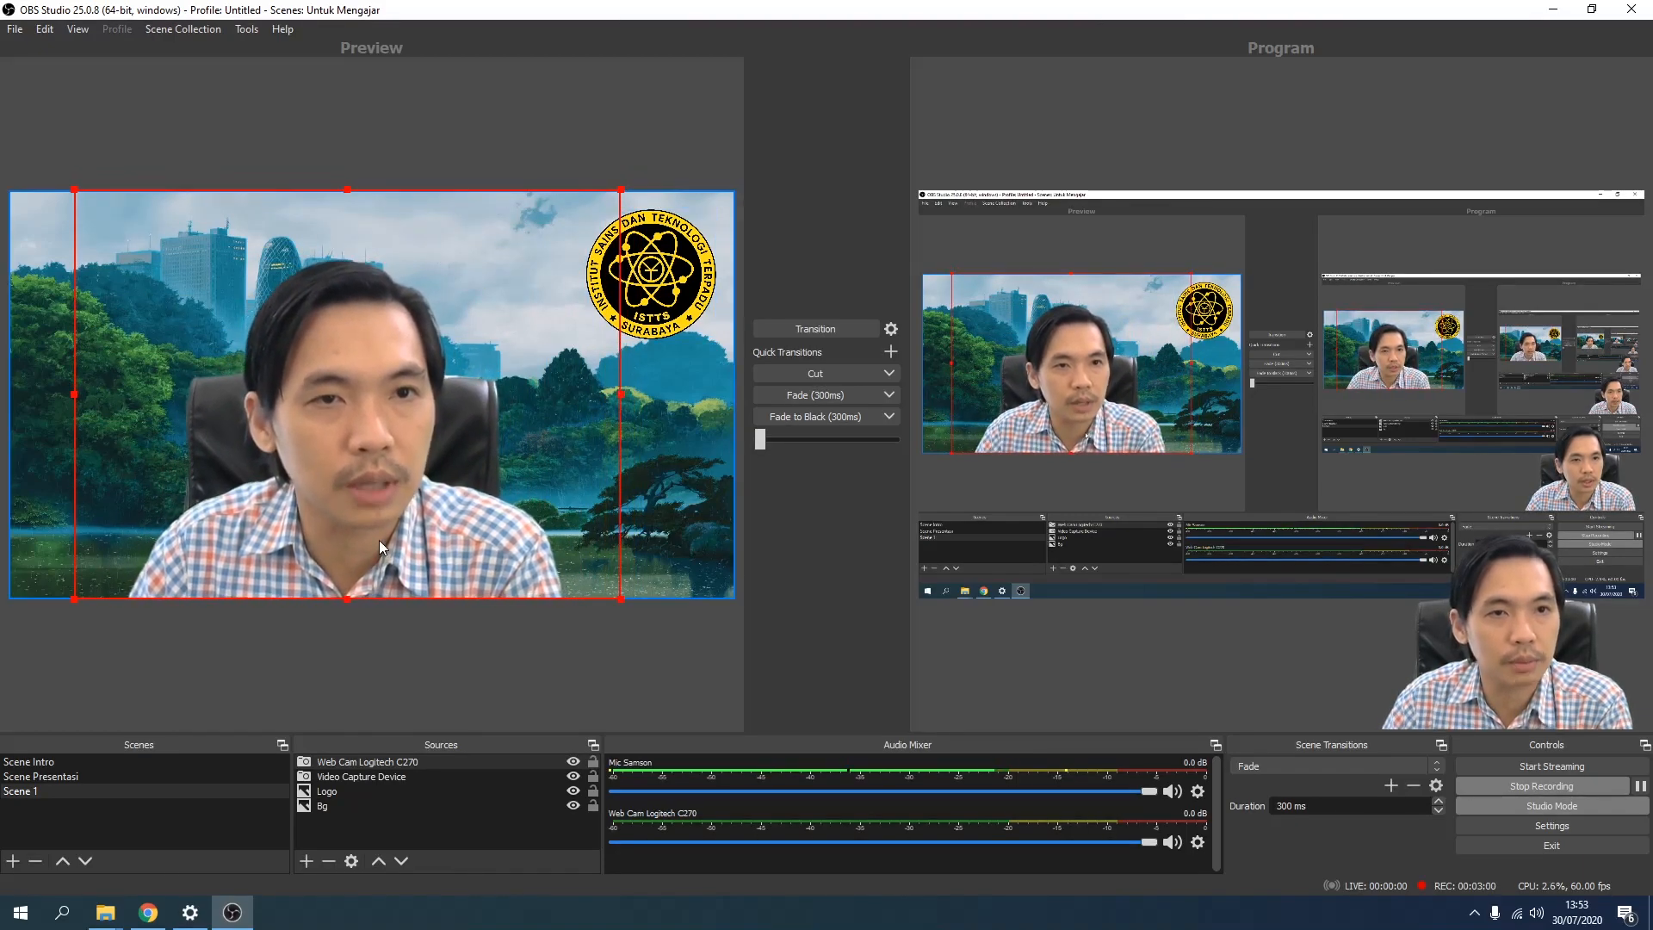
{"action": "left_click_drag", "start_coordinate": [371, 494], "coordinate": [395, 497]}
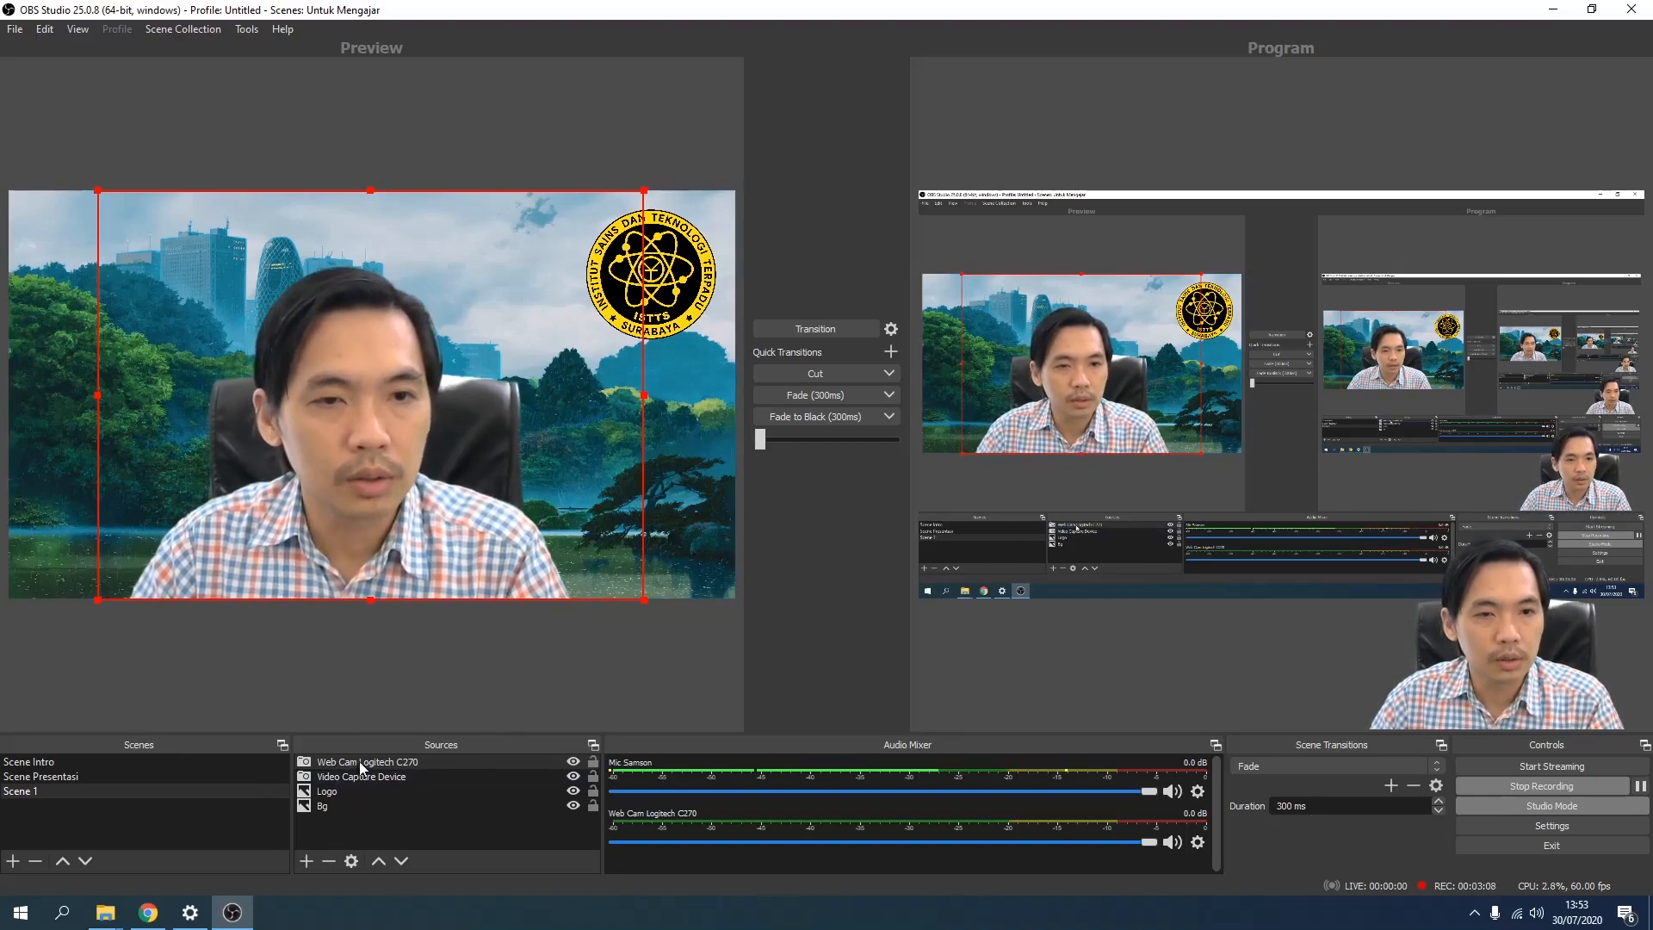
Remove the unused Video Capture Device source from Scene 1
{"action": "left_click", "coordinate": [411, 776]}
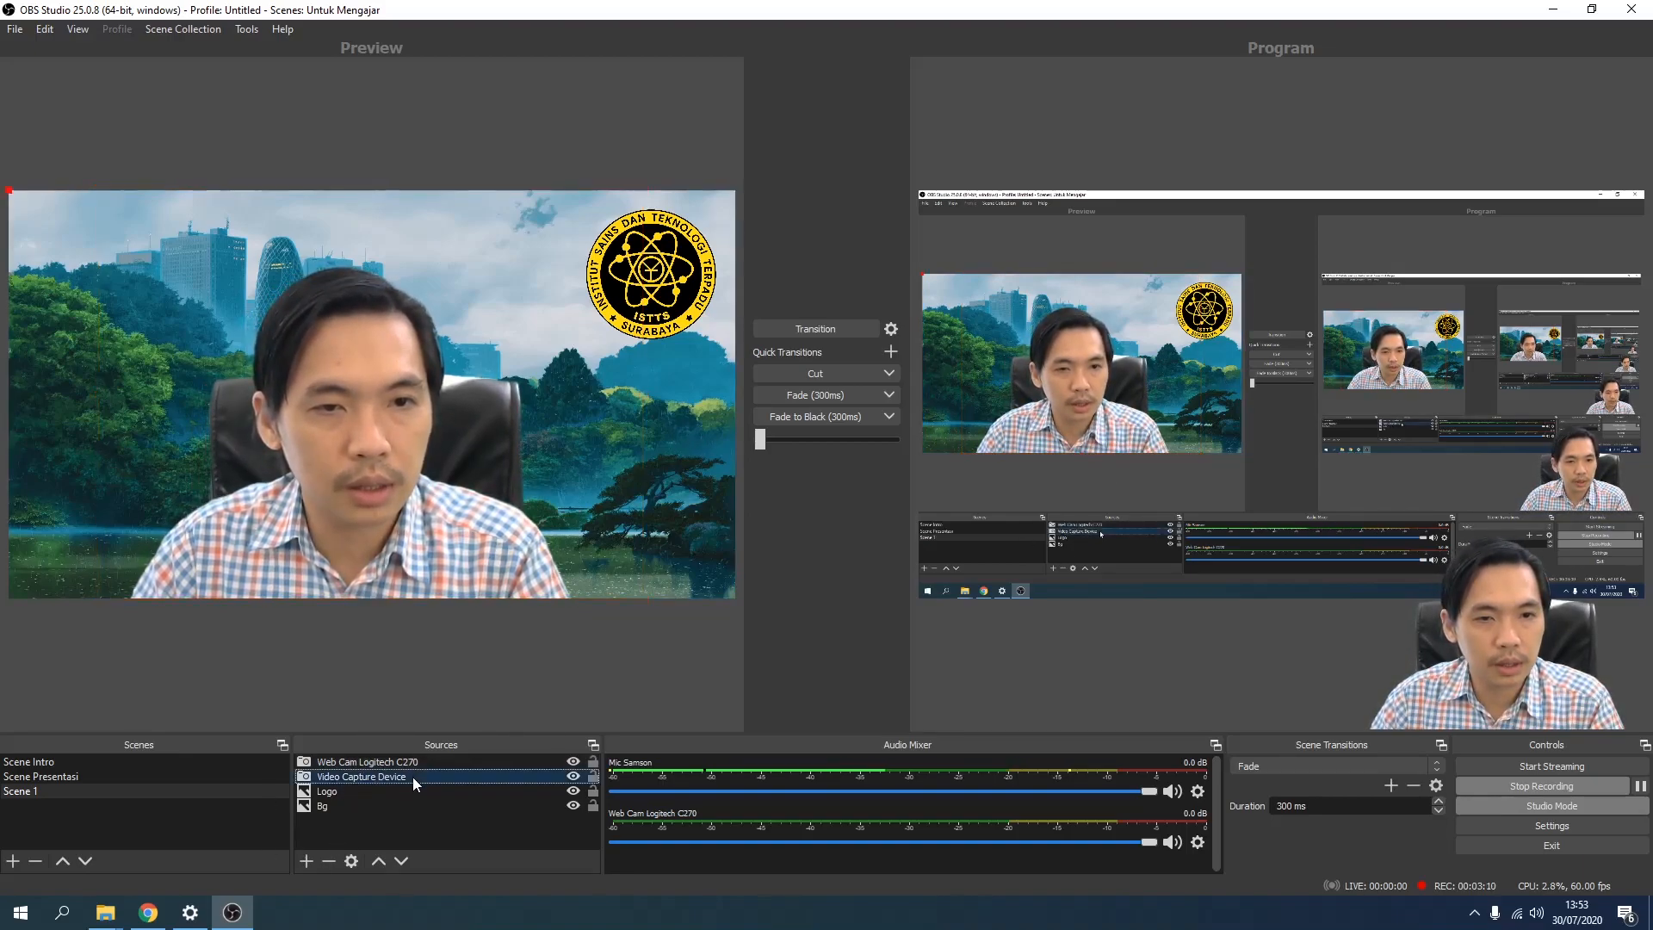
{"action": "left_click", "coordinate": [328, 860]}
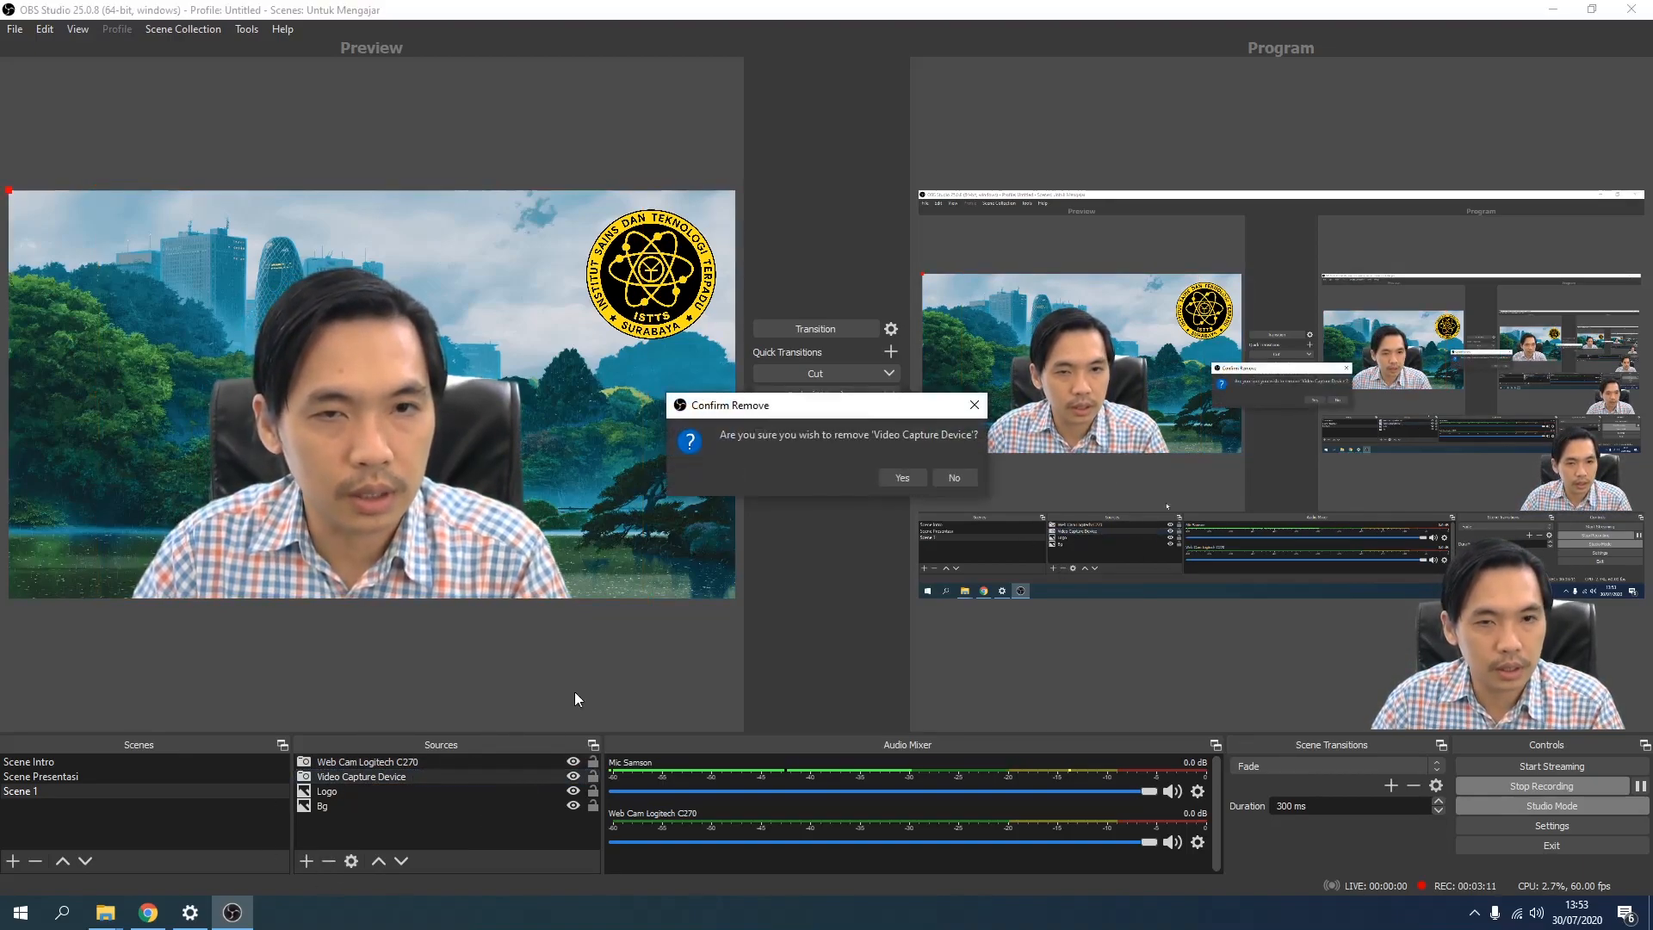
{"action": "left_click", "coordinate": [900, 478]}
Open the filters of the Web Cam Logitech C270 source and remove its existing Chroma Key effect filter
{"action": "left_click", "coordinate": [419, 757]}
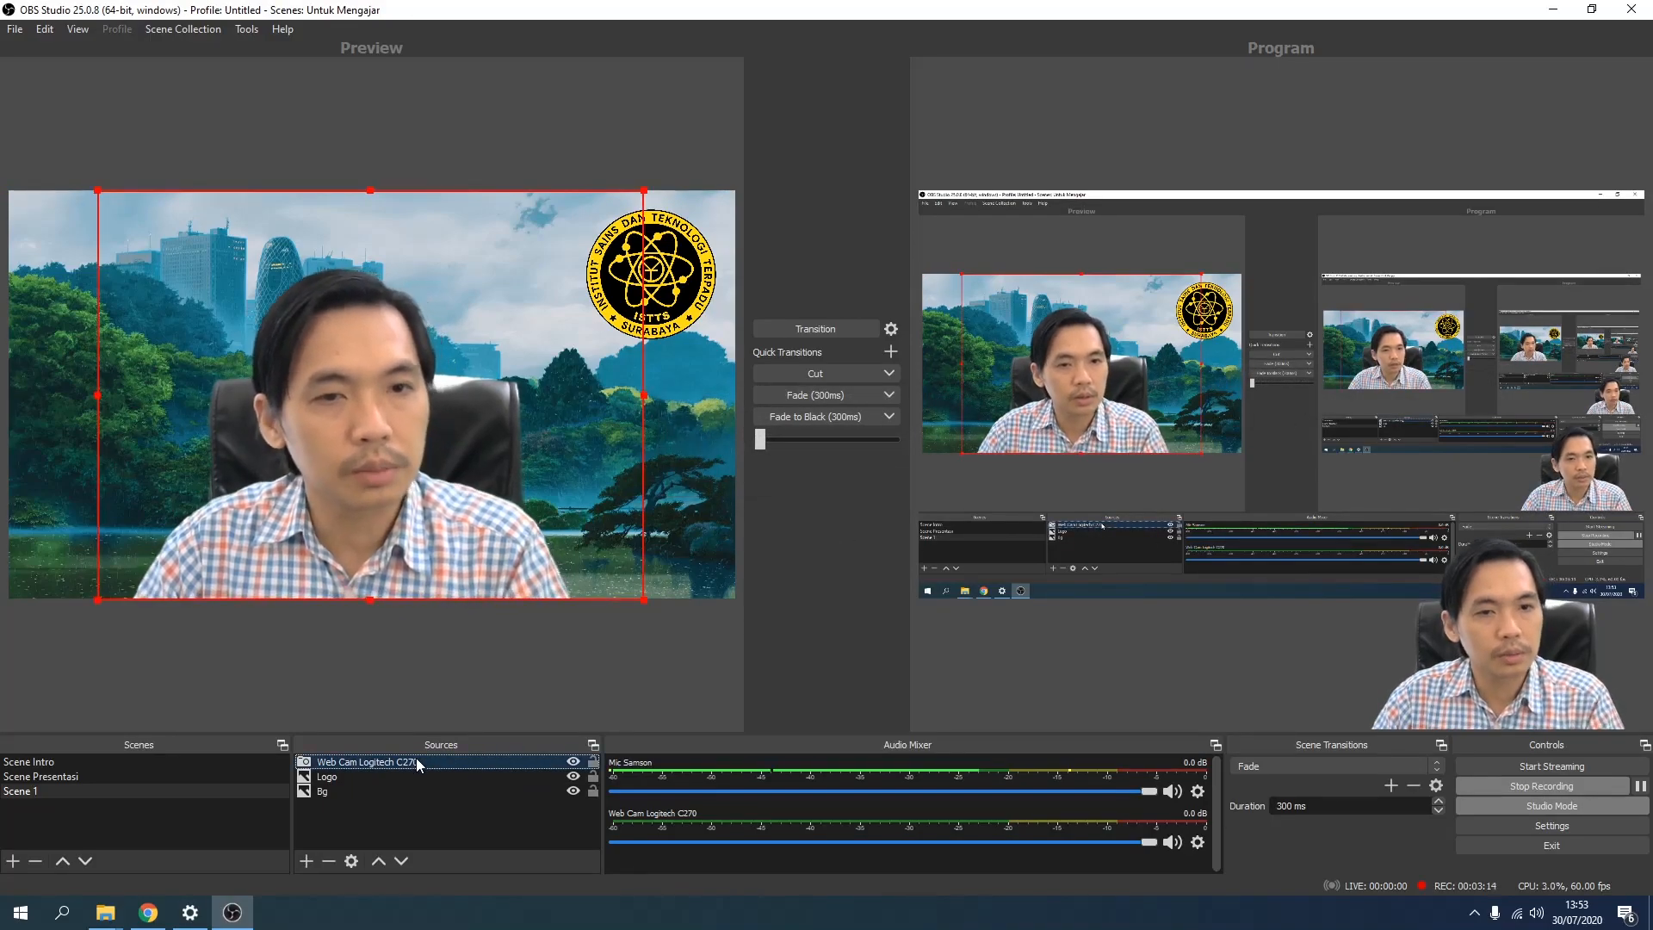
{"action": "right_click", "coordinate": [419, 761]}
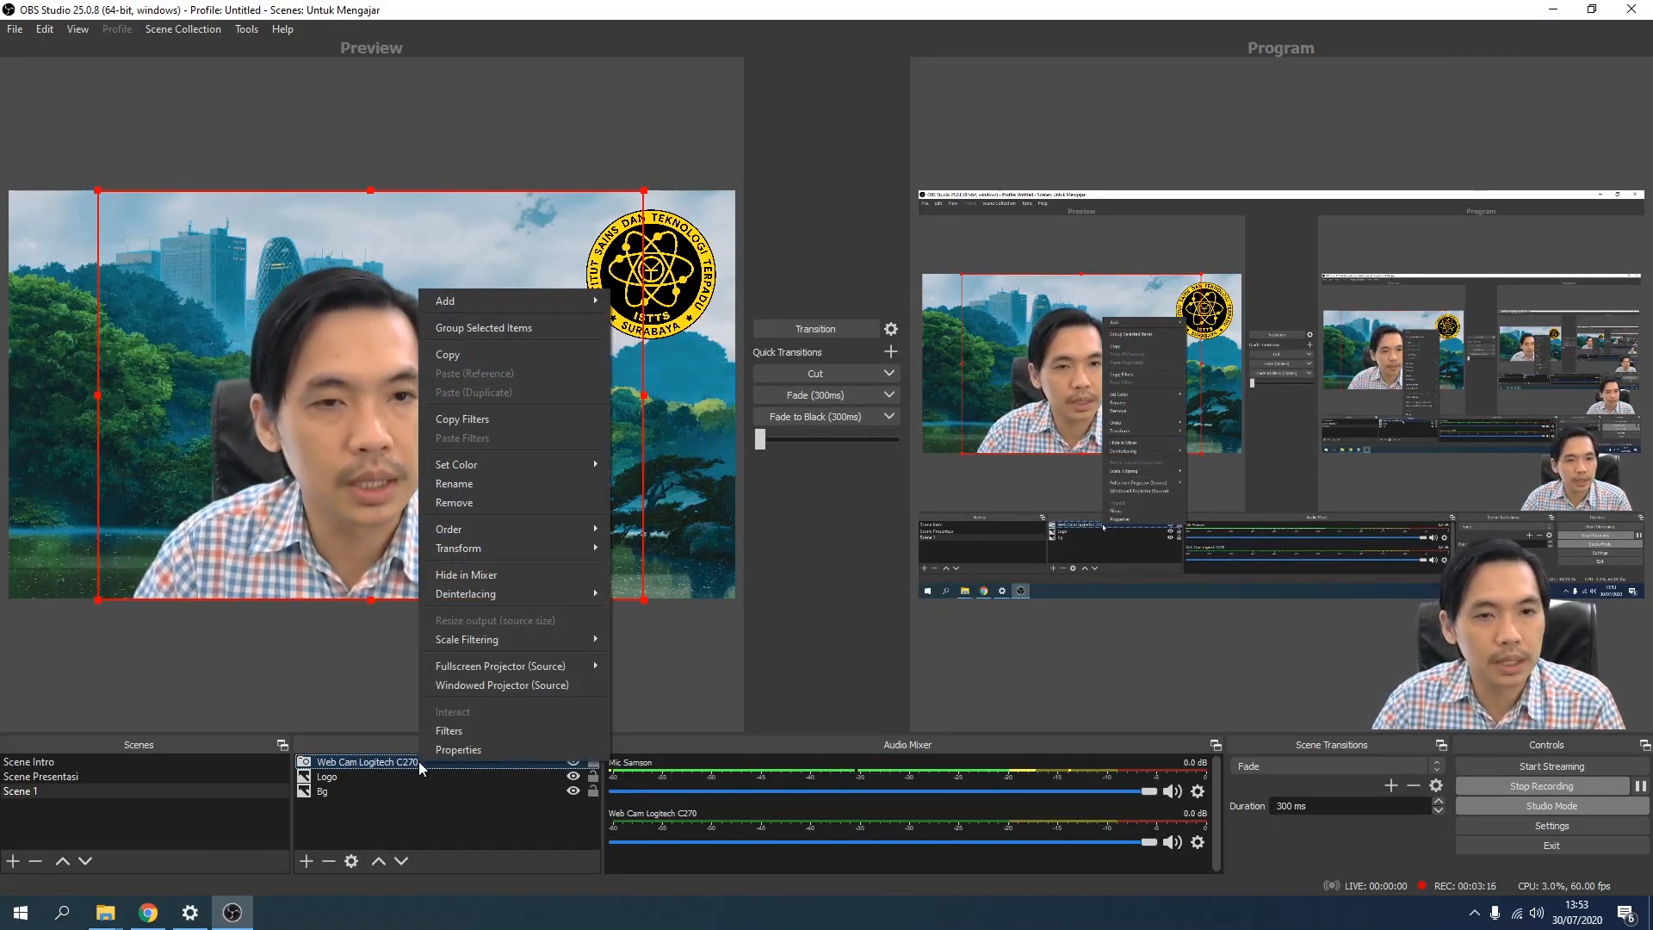
{"action": "right_click", "coordinate": [375, 762]}
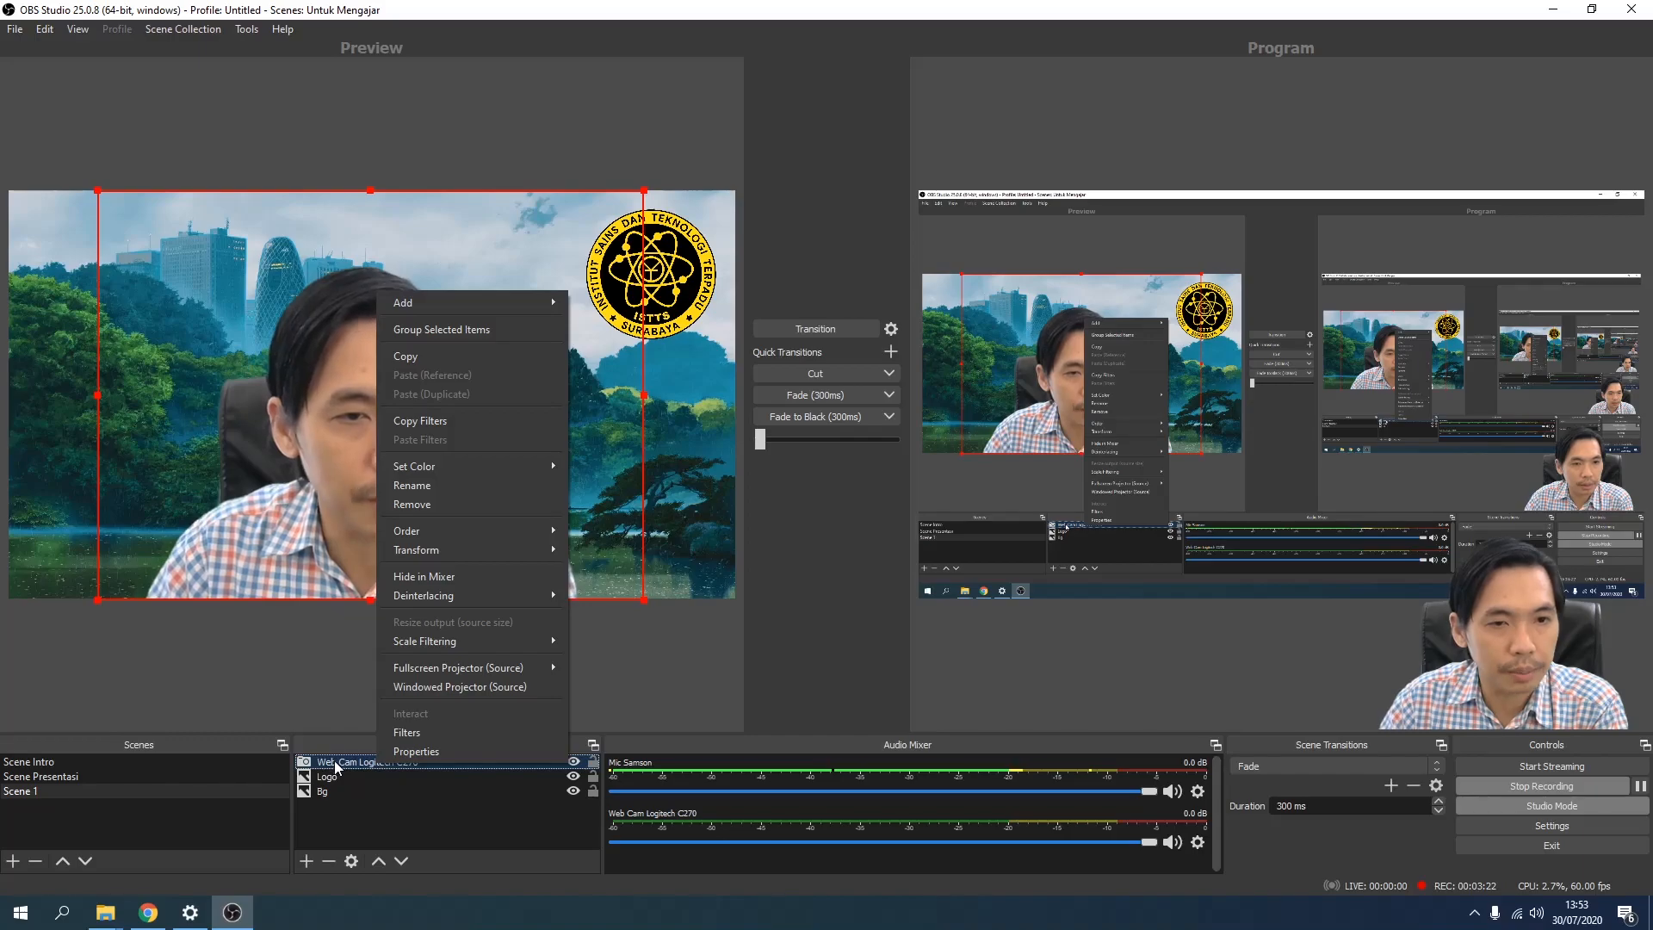
{"action": "left_click", "coordinate": [436, 734]}
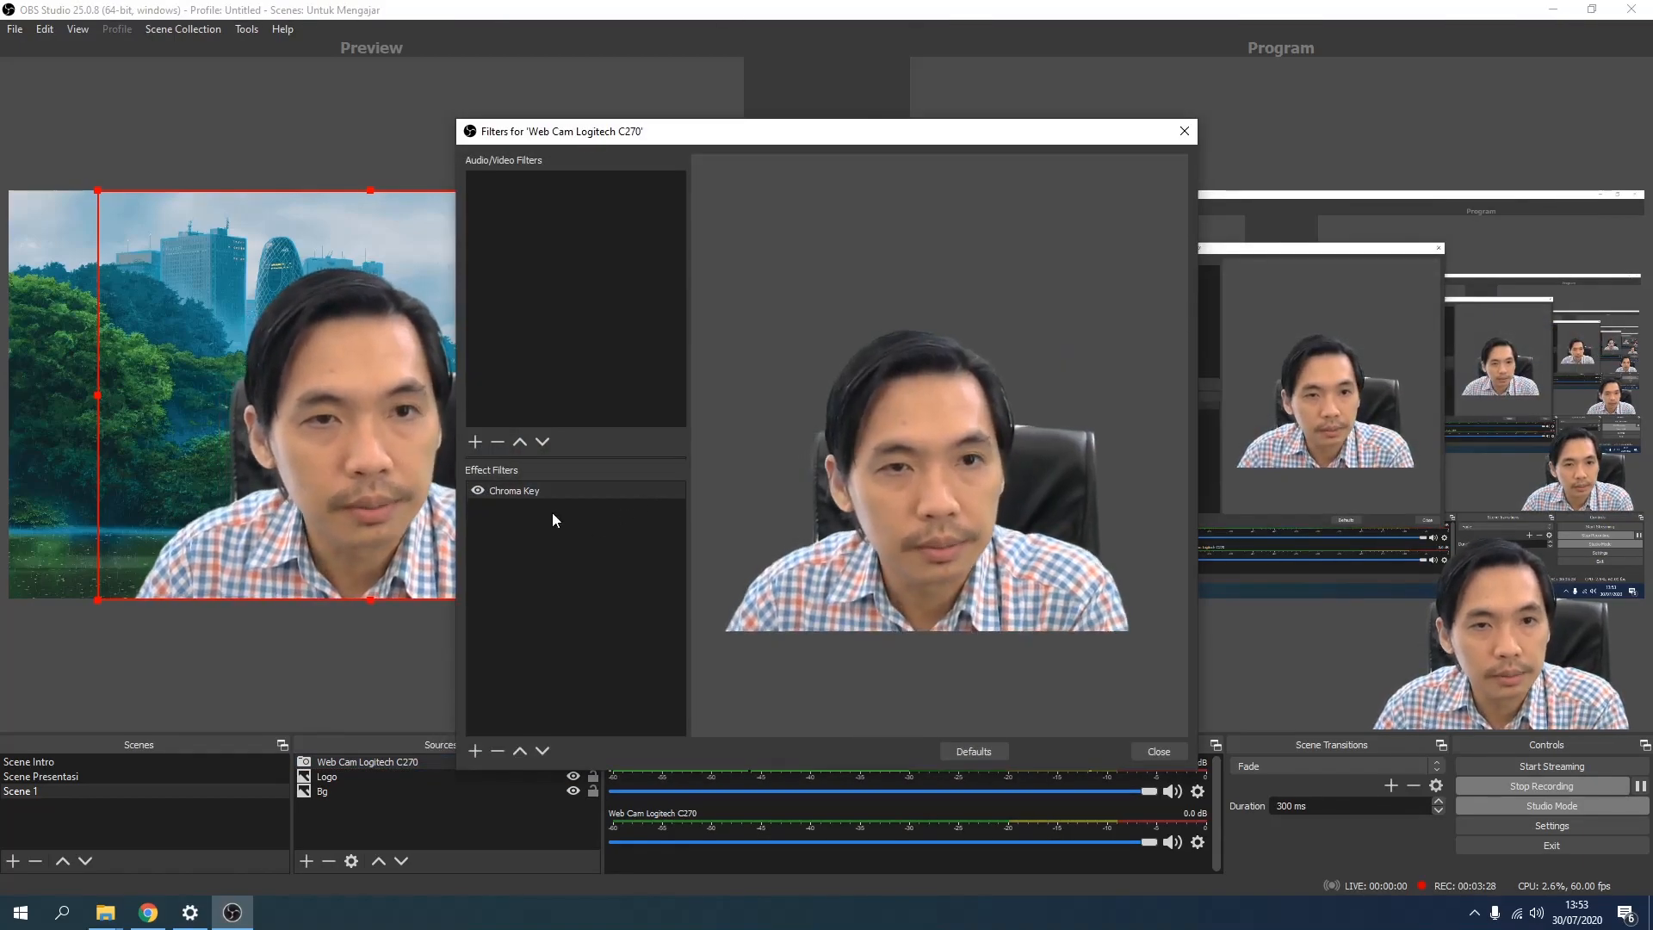
{"action": "left_click", "coordinate": [568, 492]}
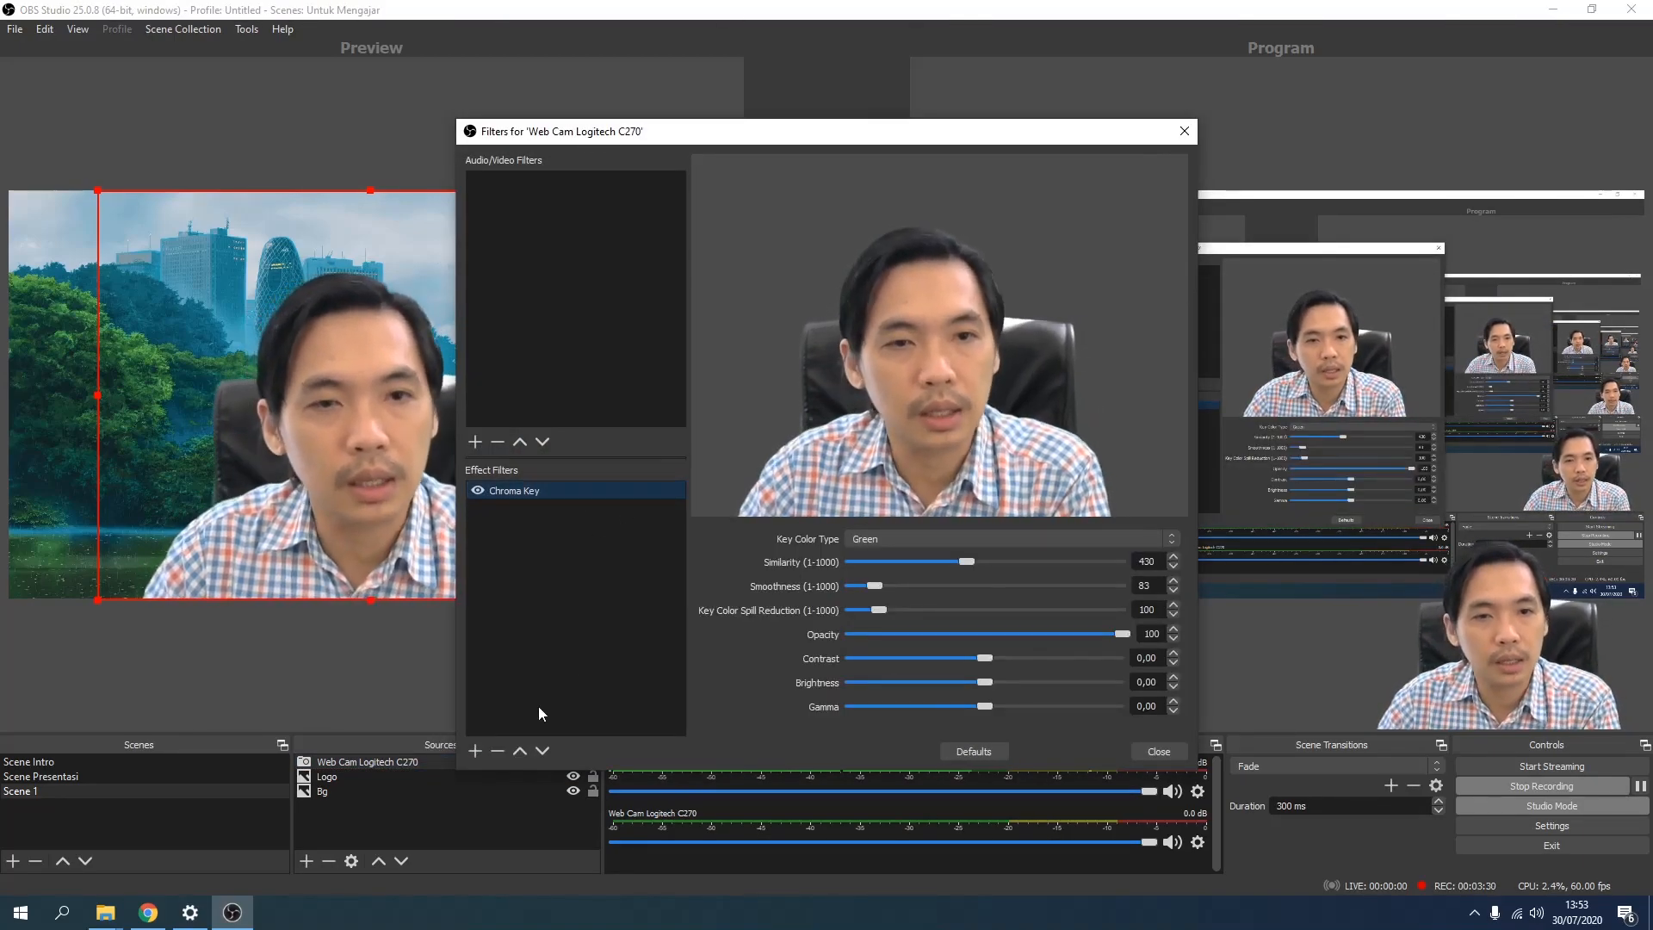
{"action": "left_click", "coordinate": [497, 752]}
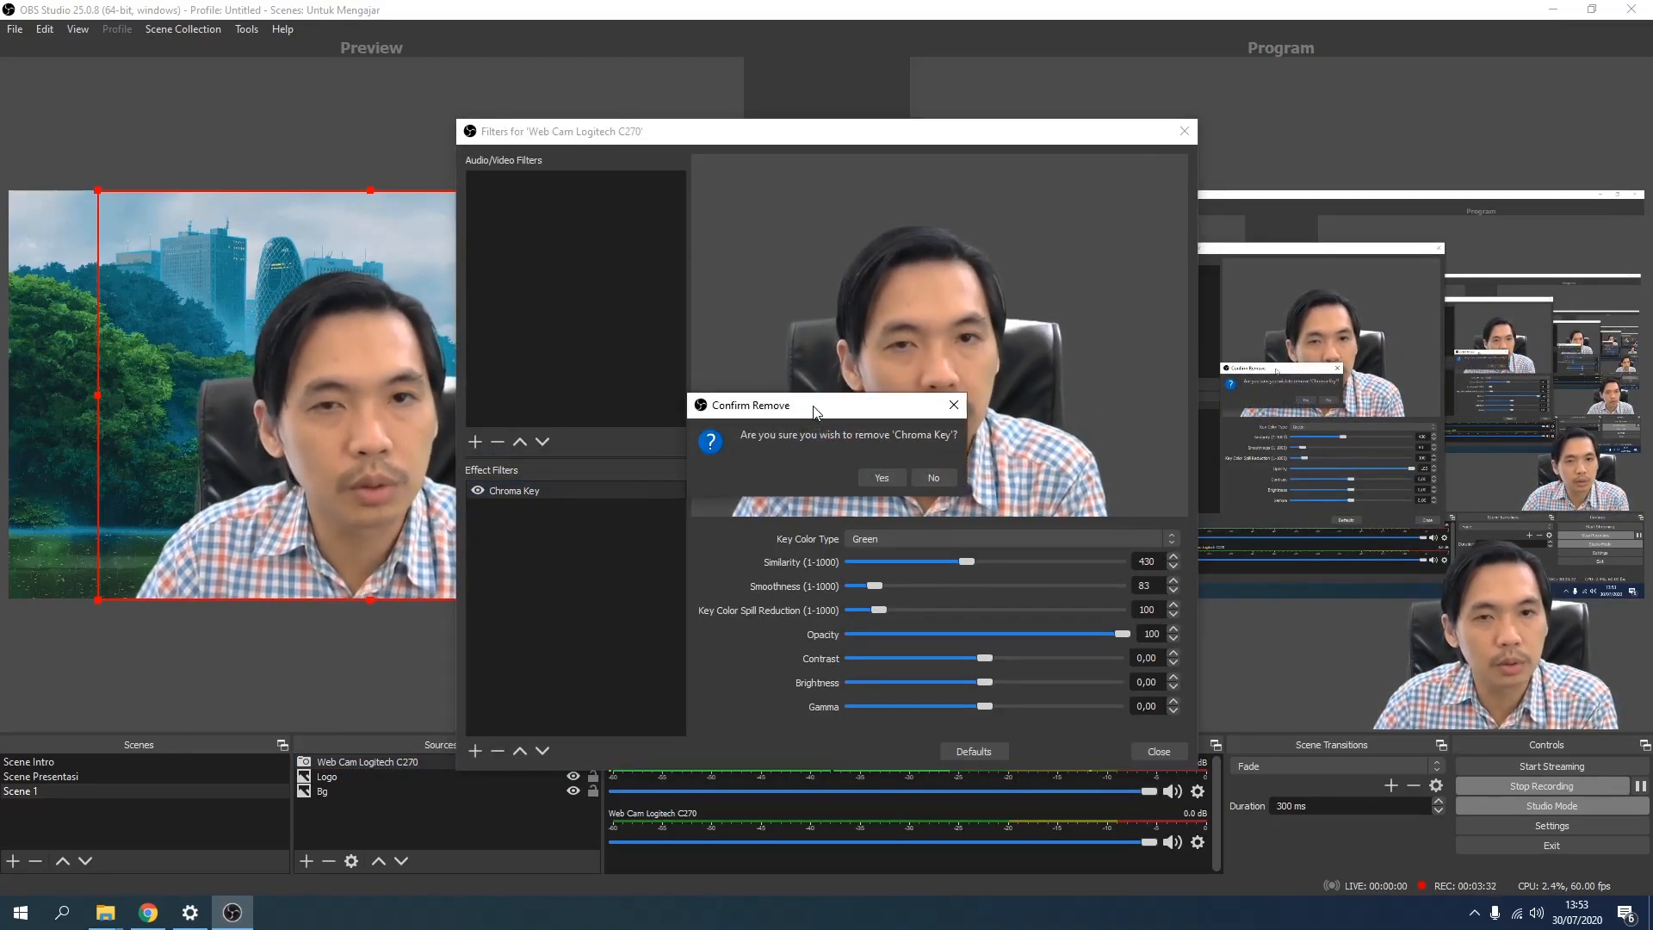
{"action": "left_click", "coordinate": [881, 478]}
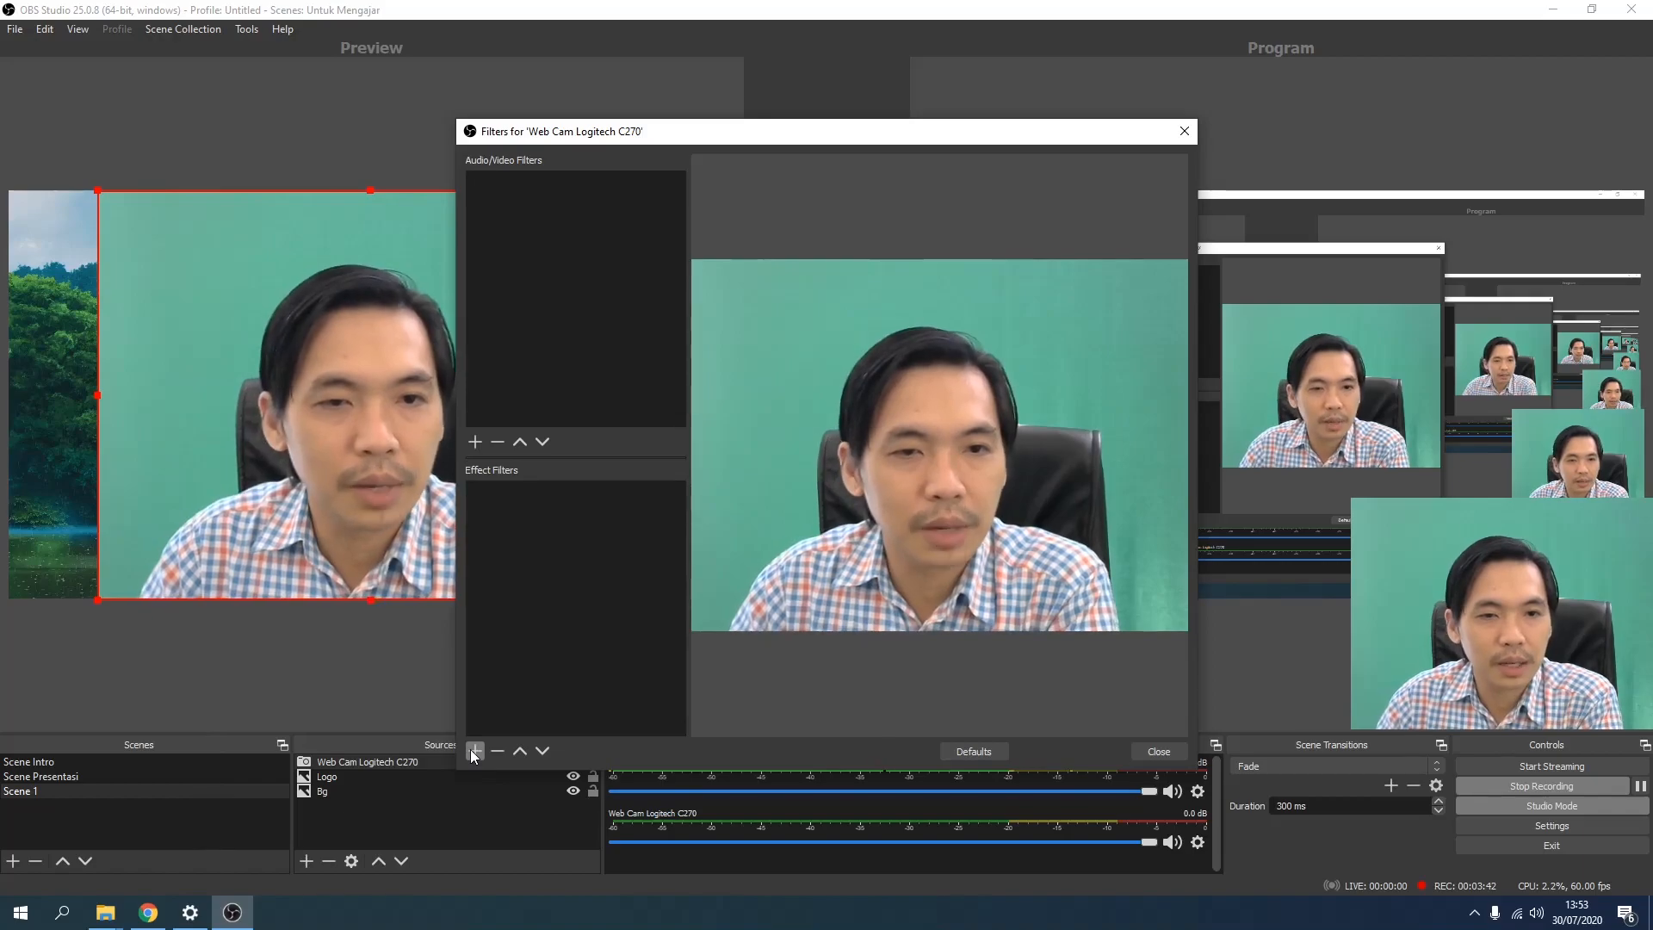
Add a Chroma Key effect filter under its default name to the webcam, with Green as the key color type
{"action": "left_click", "coordinate": [474, 751]}
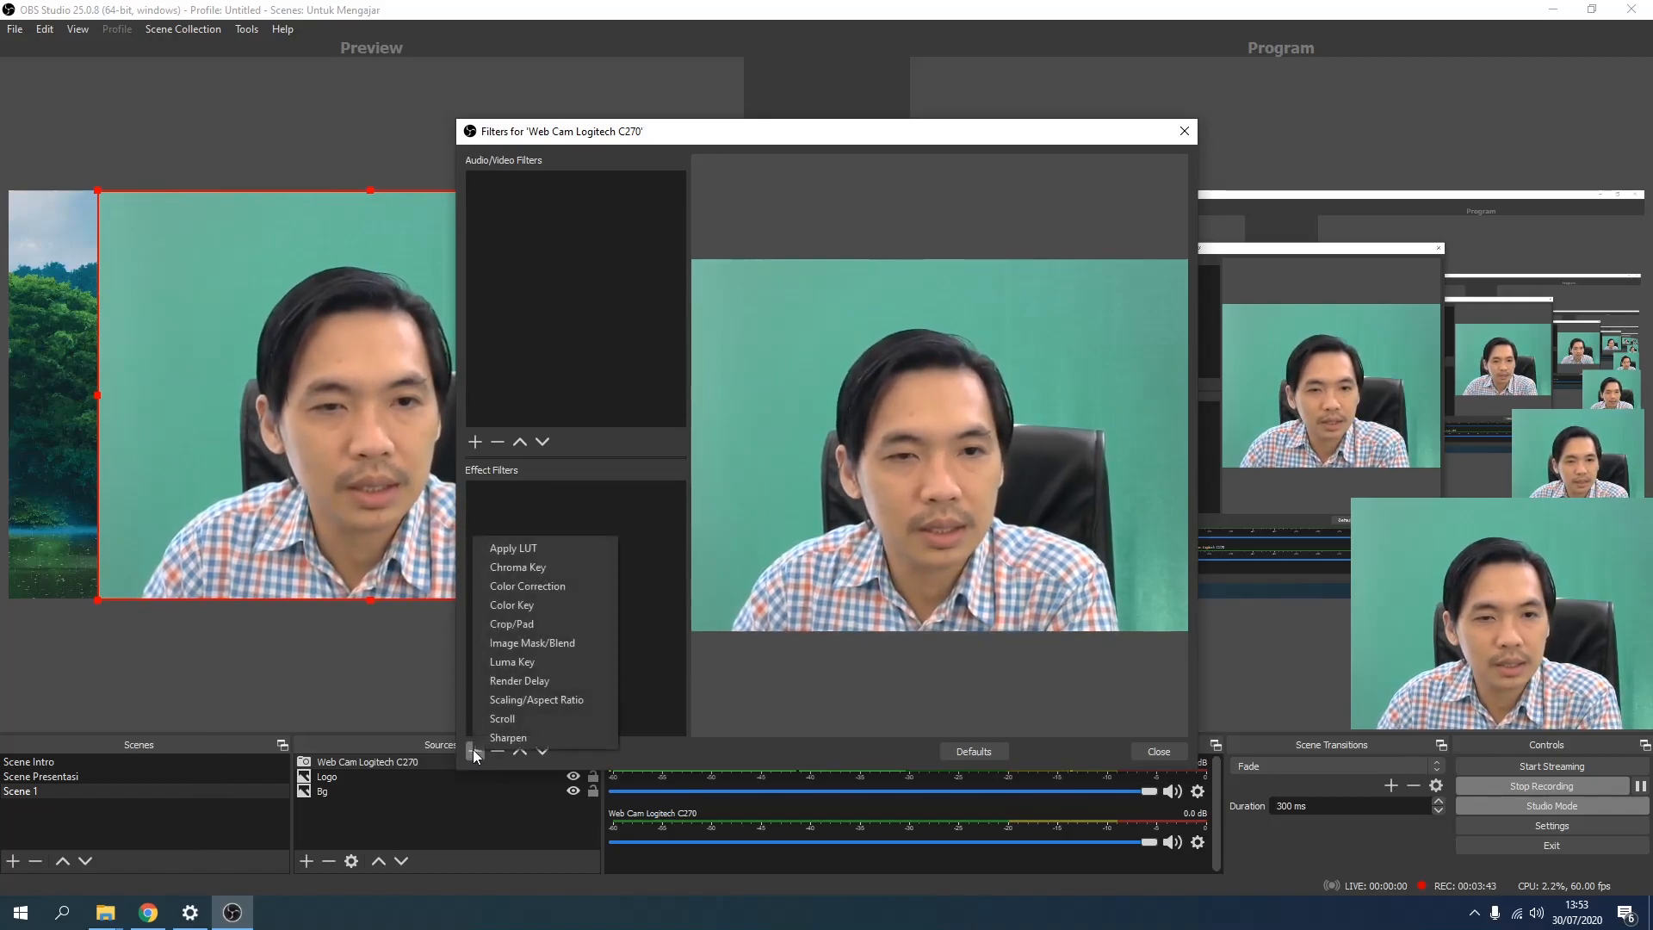
{"action": "left_click", "coordinate": [528, 567]}
{"action": "left_click", "coordinate": [804, 482]}
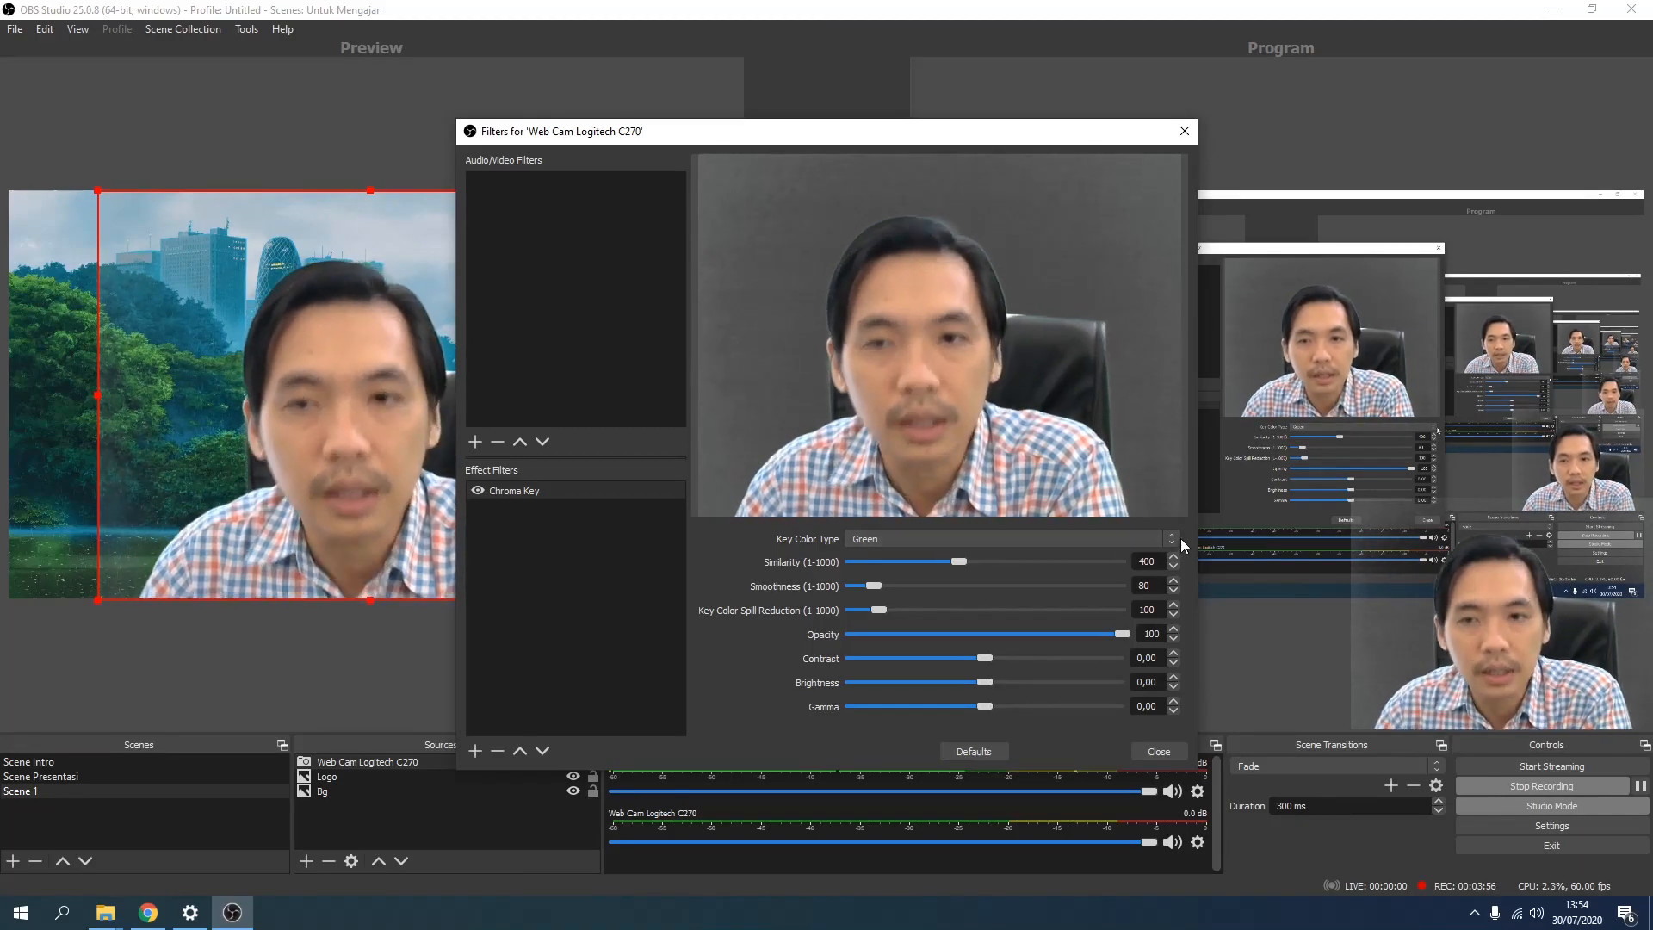
{"action": "left_click", "coordinate": [919, 536]}
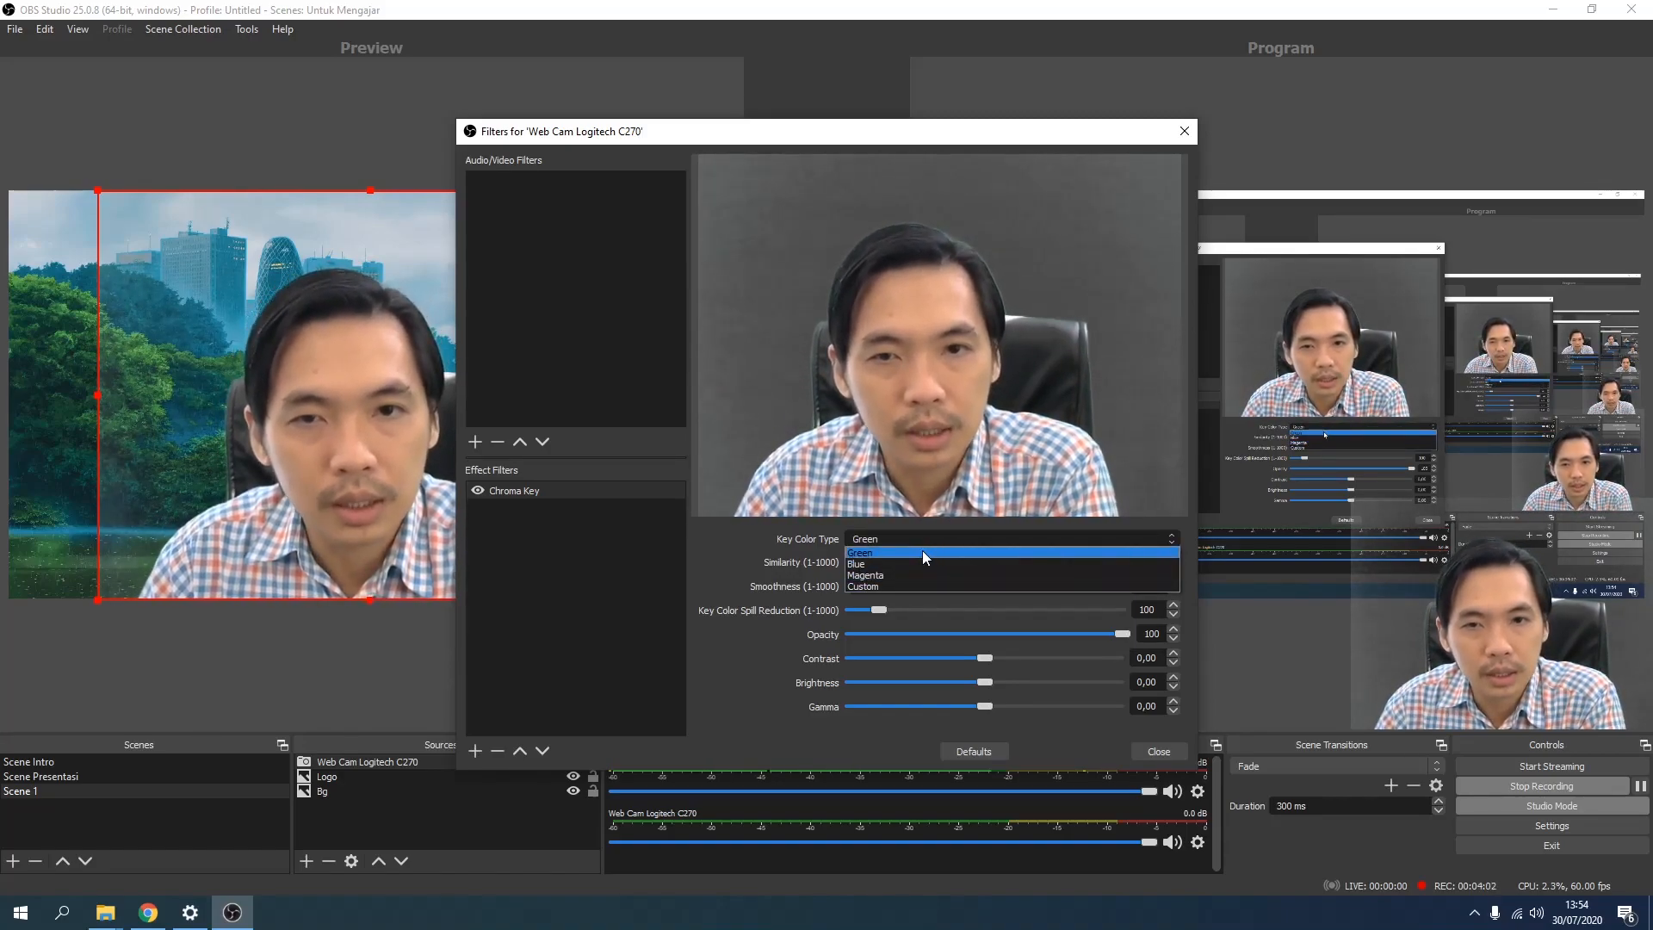
{"action": "left_click", "coordinate": [921, 551]}
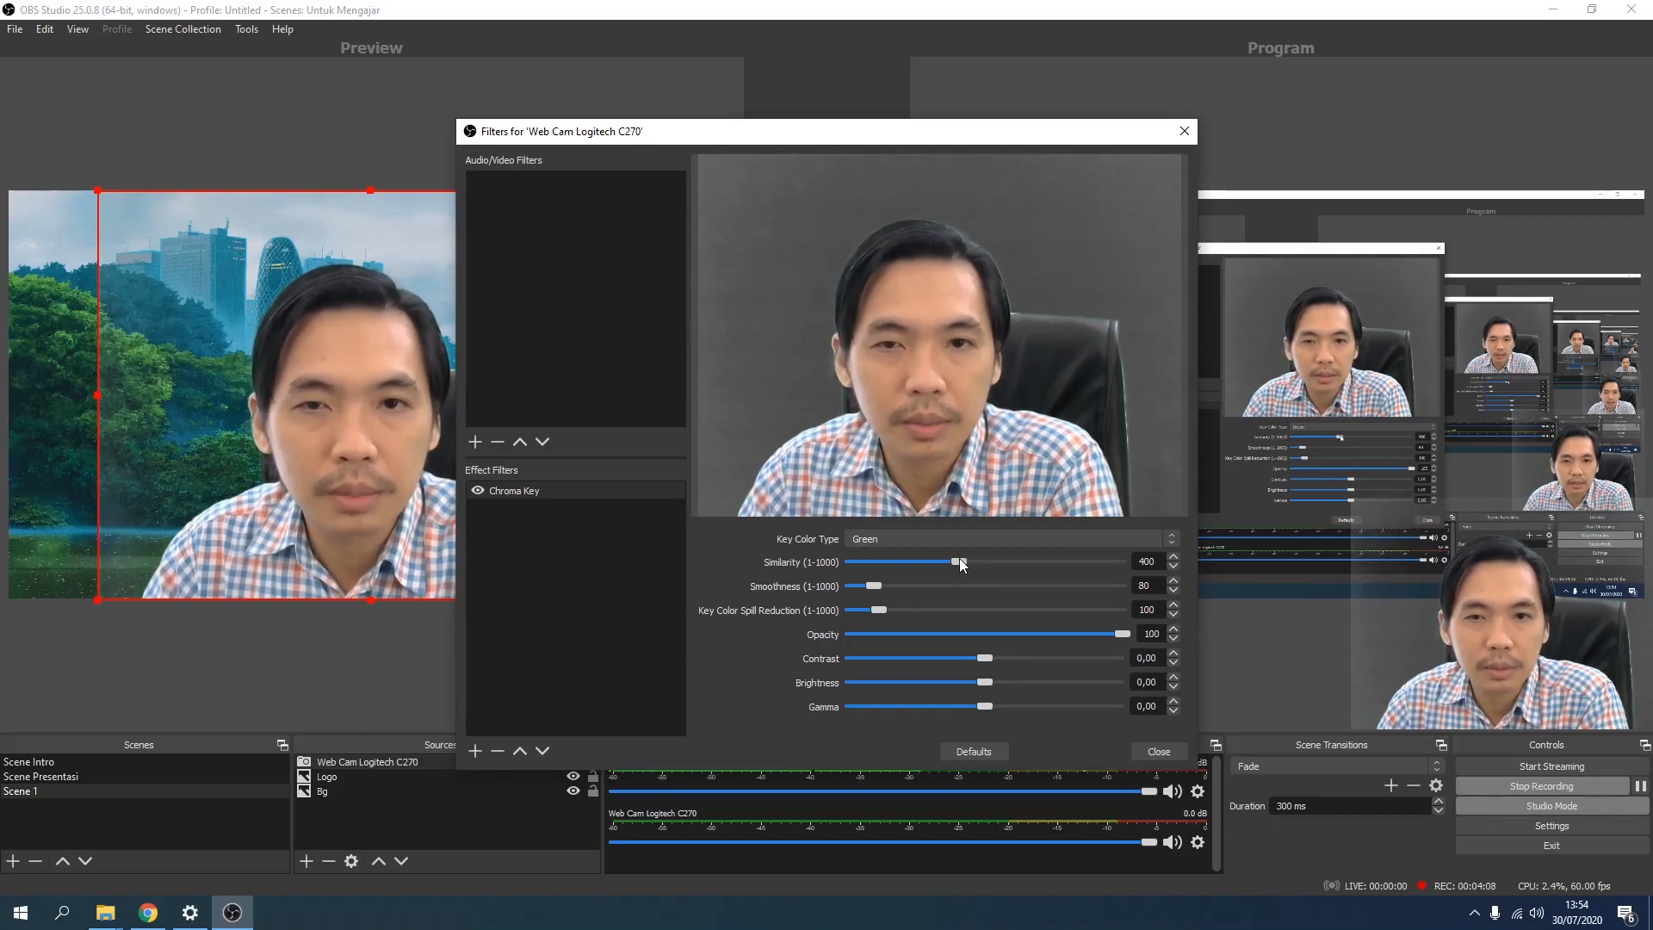
Raise the Chroma Key filter's similarity to 434
{"action": "mouse_move", "coordinate": [957, 561]}
{"action": "left_mouse_down"}
{"action": "mouse_move", "coordinate": [891, 558]}
{"action": "mouse_move", "coordinate": [1014, 560]}
{"action": "mouse_move", "coordinate": [962, 561]}
{"action": "left_mouse_up"}
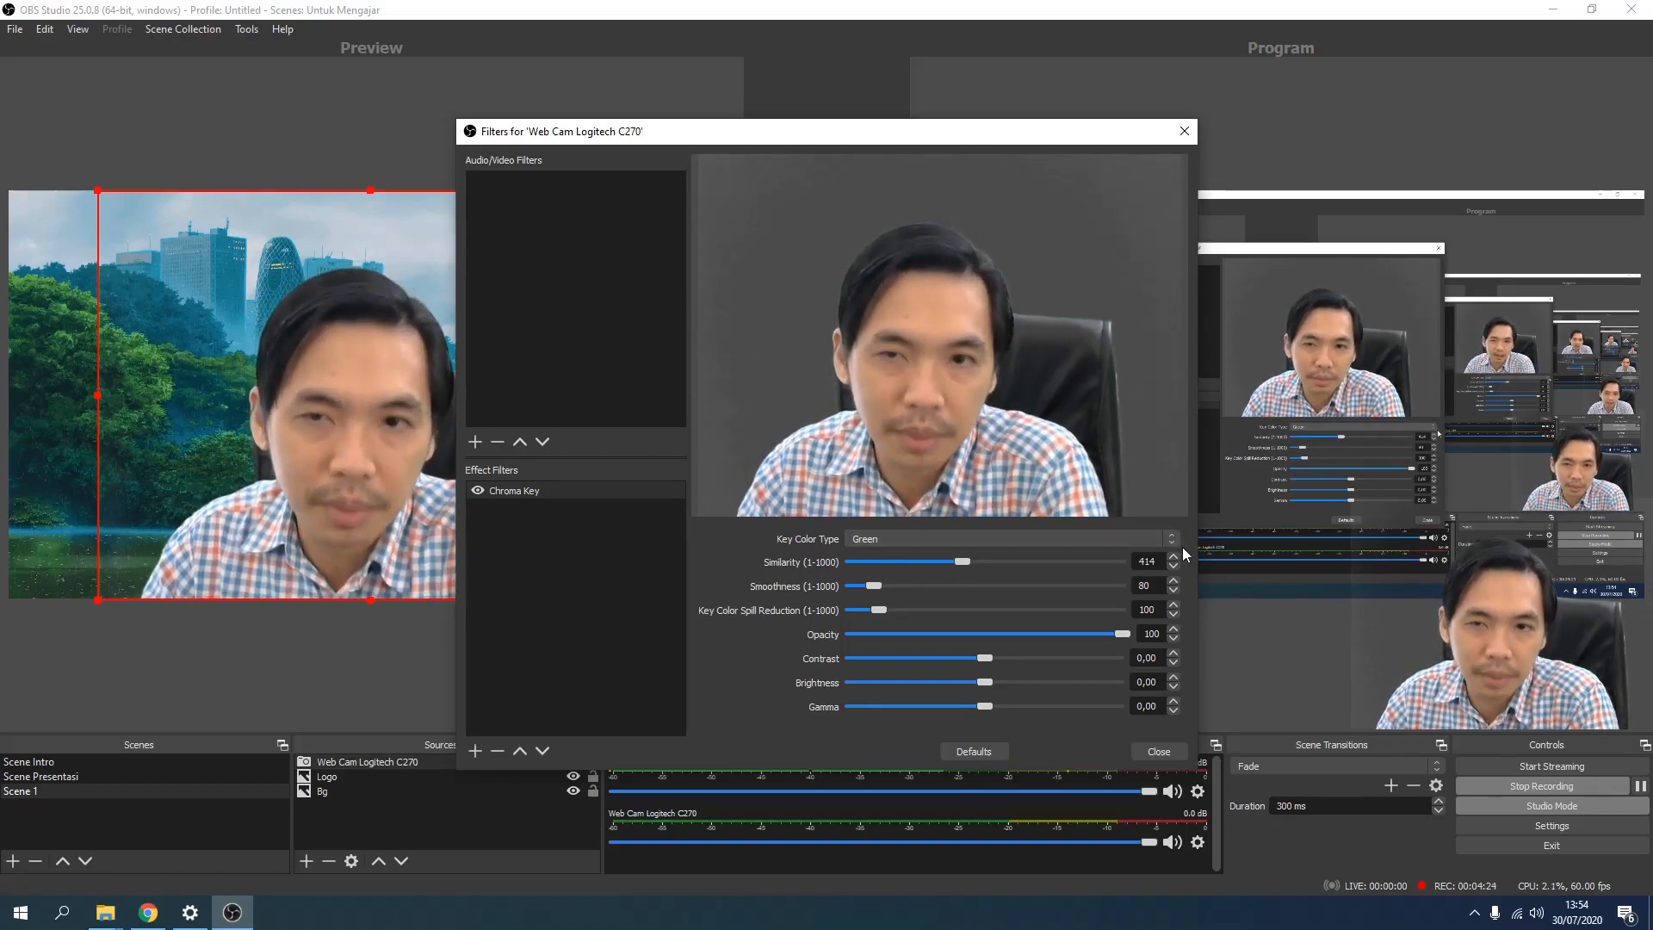
{"action": "left_click", "coordinate": [1174, 555]}
{"action": "left_click", "coordinate": [1174, 554]}
{"action": "left_click", "coordinate": [1175, 555]}
{"action": "left_click", "coordinate": [1174, 554]}
{"action": "left_click", "coordinate": [1175, 555]}
{"action": "left_click", "coordinate": [1174, 554]}
{"action": "left_click", "coordinate": [1174, 554]}
{"action": "left_click", "coordinate": [1174, 555]}
{"action": "left_click", "coordinate": [1175, 554]}
{"action": "left_click", "coordinate": [1174, 554]}
{"action": "left_click", "coordinate": [1174, 554]}
{"action": "left_click", "coordinate": [1174, 554]}
{"action": "left_click", "coordinate": [1174, 554]}
{"action": "left_click", "coordinate": [1175, 554]}
{"action": "left_click", "coordinate": [1174, 554]}
{"action": "left_click", "coordinate": [1174, 555]}
{"action": "left_click", "coordinate": [1174, 554]}
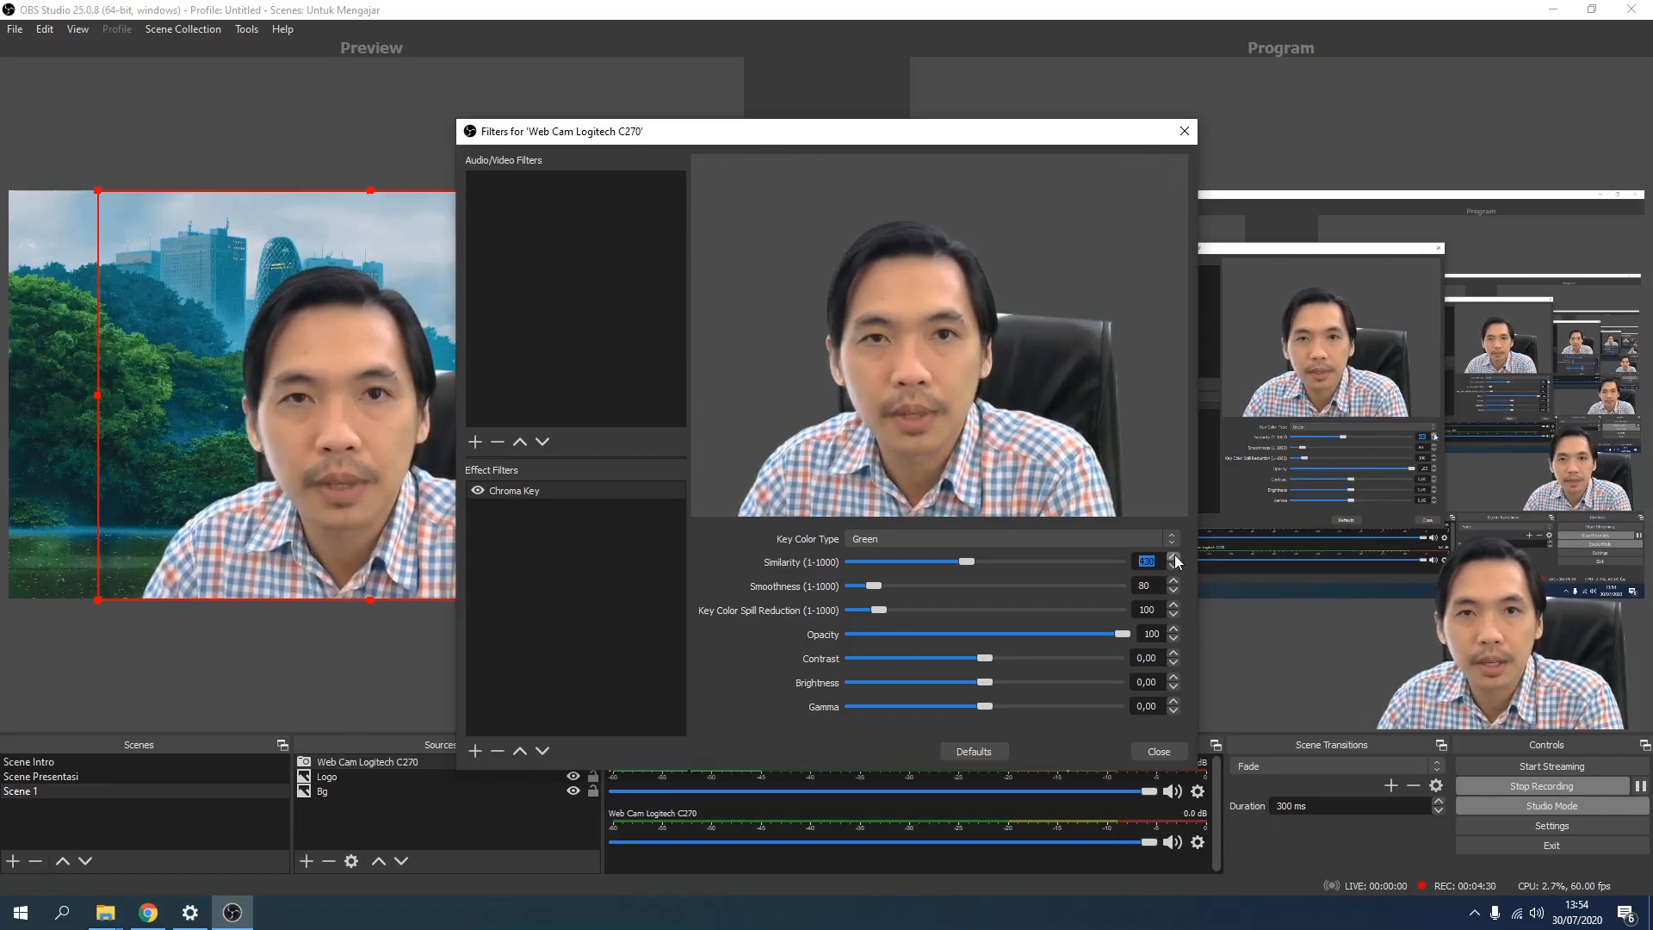
{"action": "left_click", "coordinate": [1174, 556]}
{"action": "left_click", "coordinate": [1174, 556]}
{"action": "left_click", "coordinate": [1174, 556]}
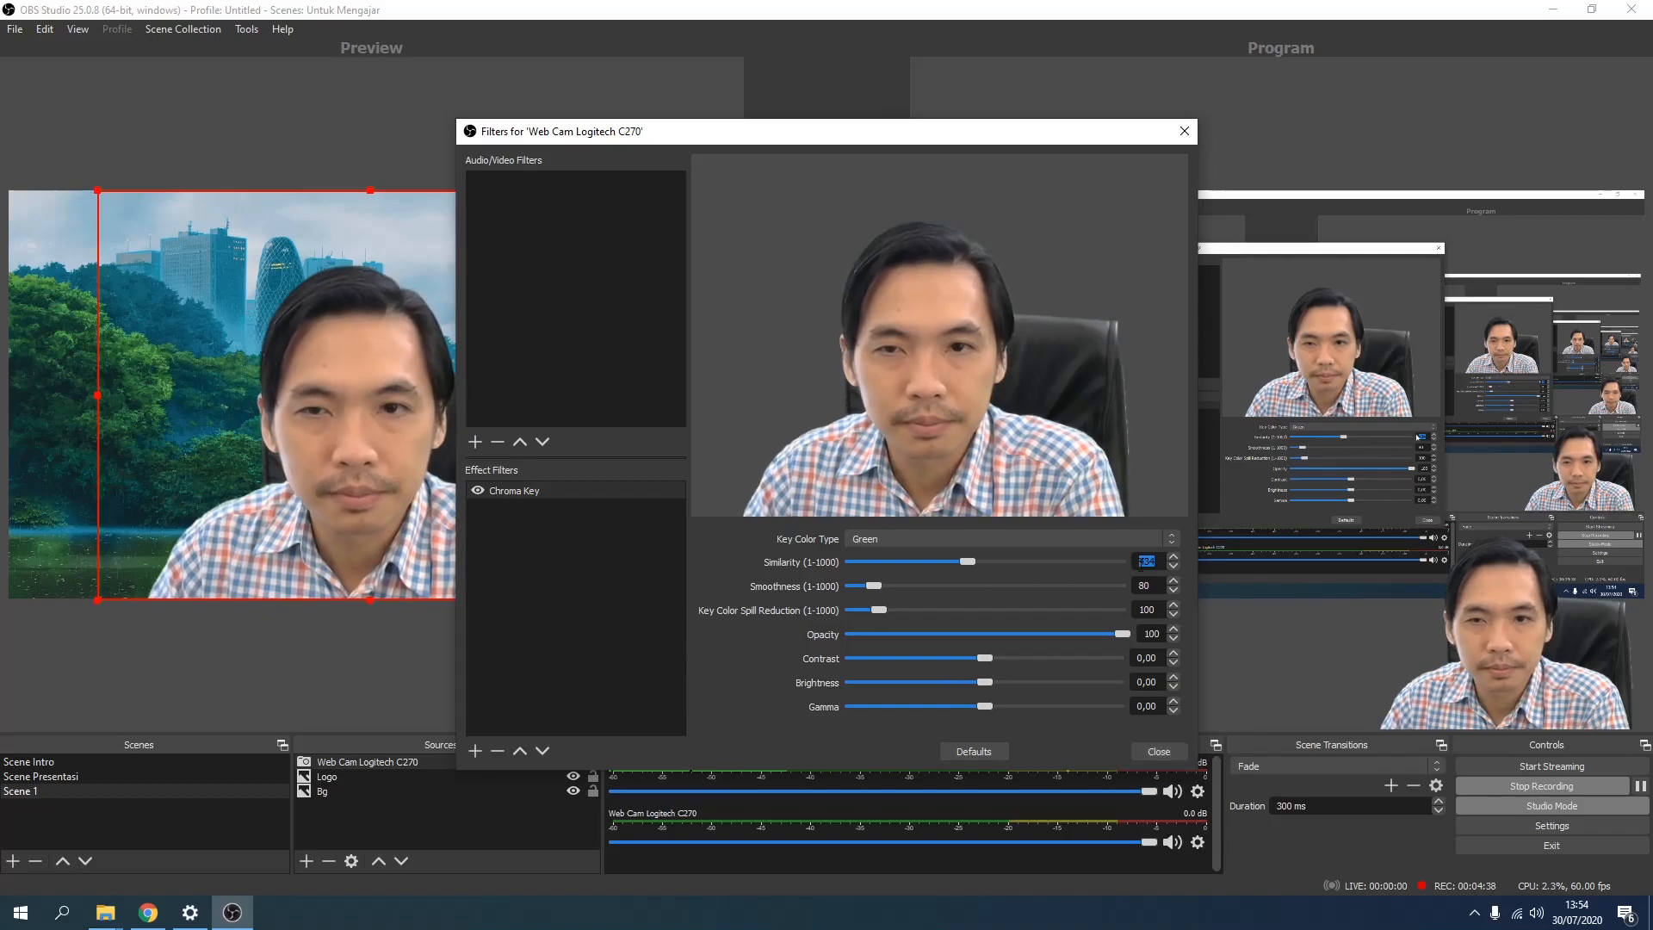
Raise the Chroma Key filter's smoothness to 87, close the webcam's filters and deselect the sources
{"action": "left_click", "coordinate": [1174, 581]}
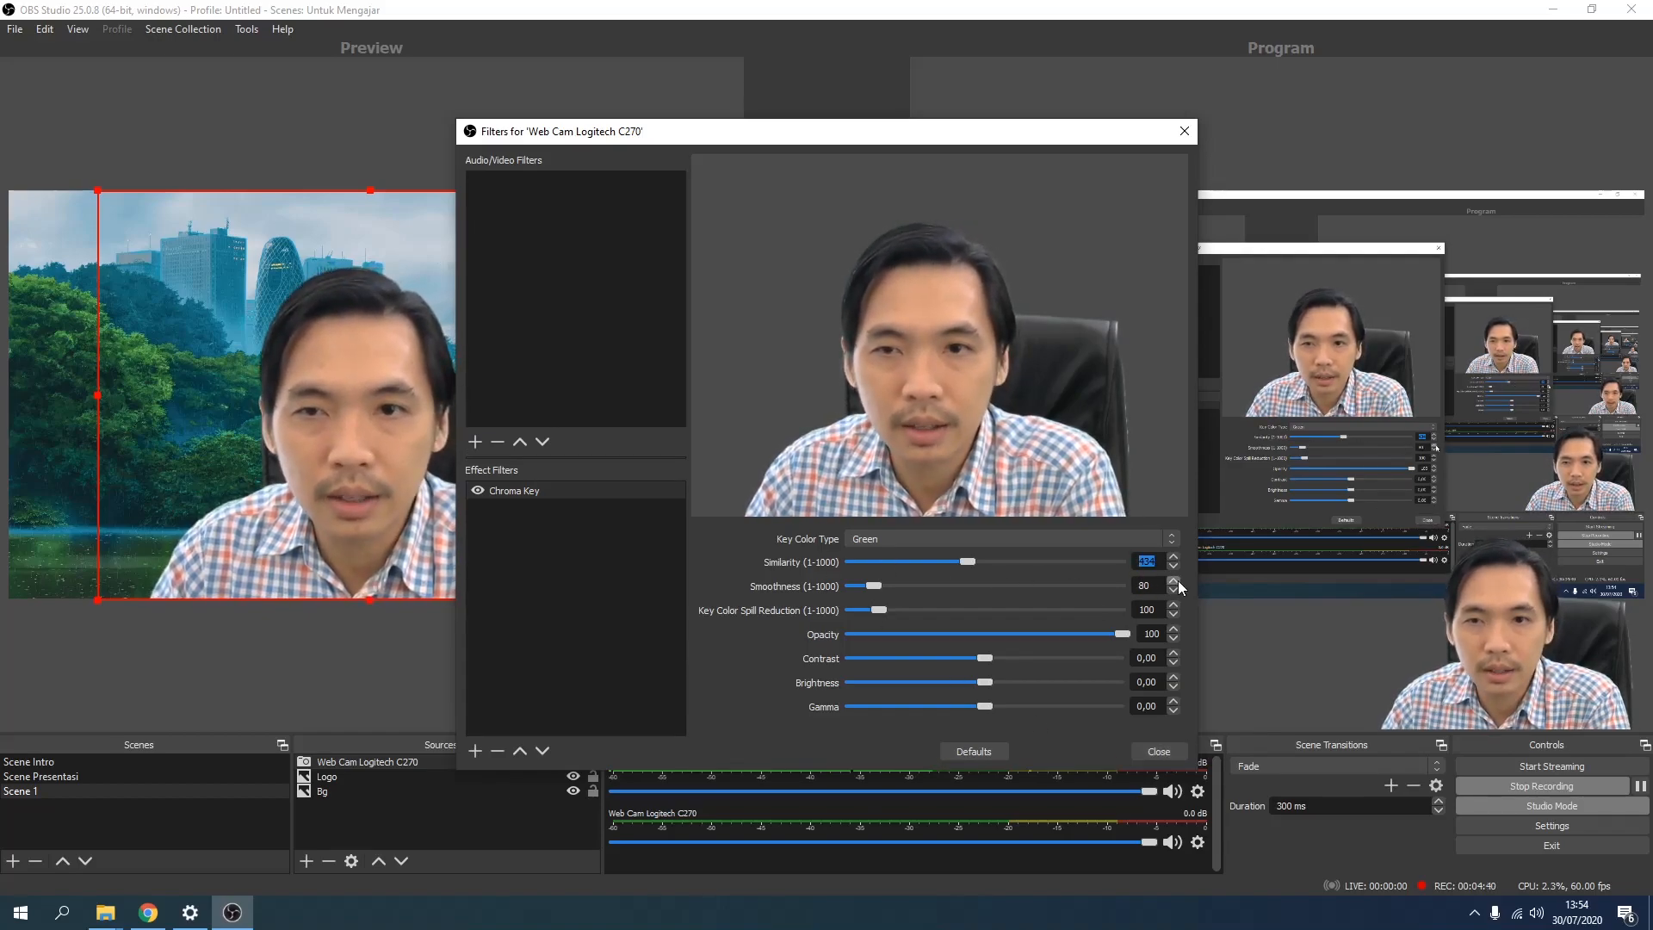
{"action": "left_click", "coordinate": [1176, 582]}
{"action": "left_click", "coordinate": [1177, 580]}
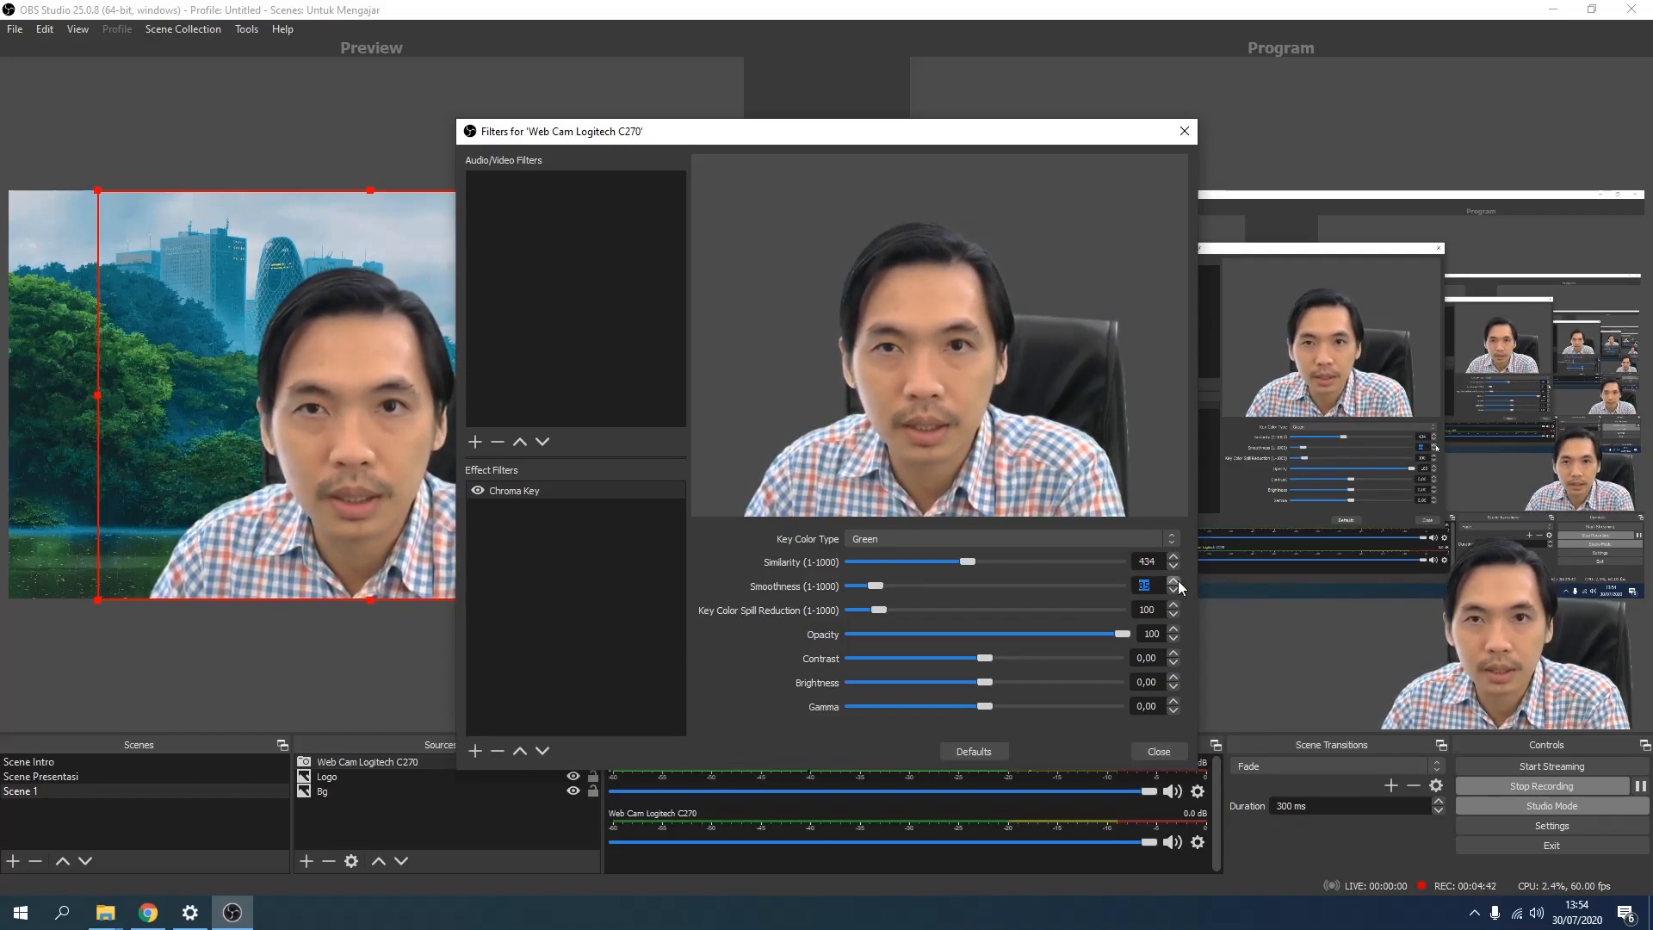
{"action": "left_click", "coordinate": [1178, 580]}
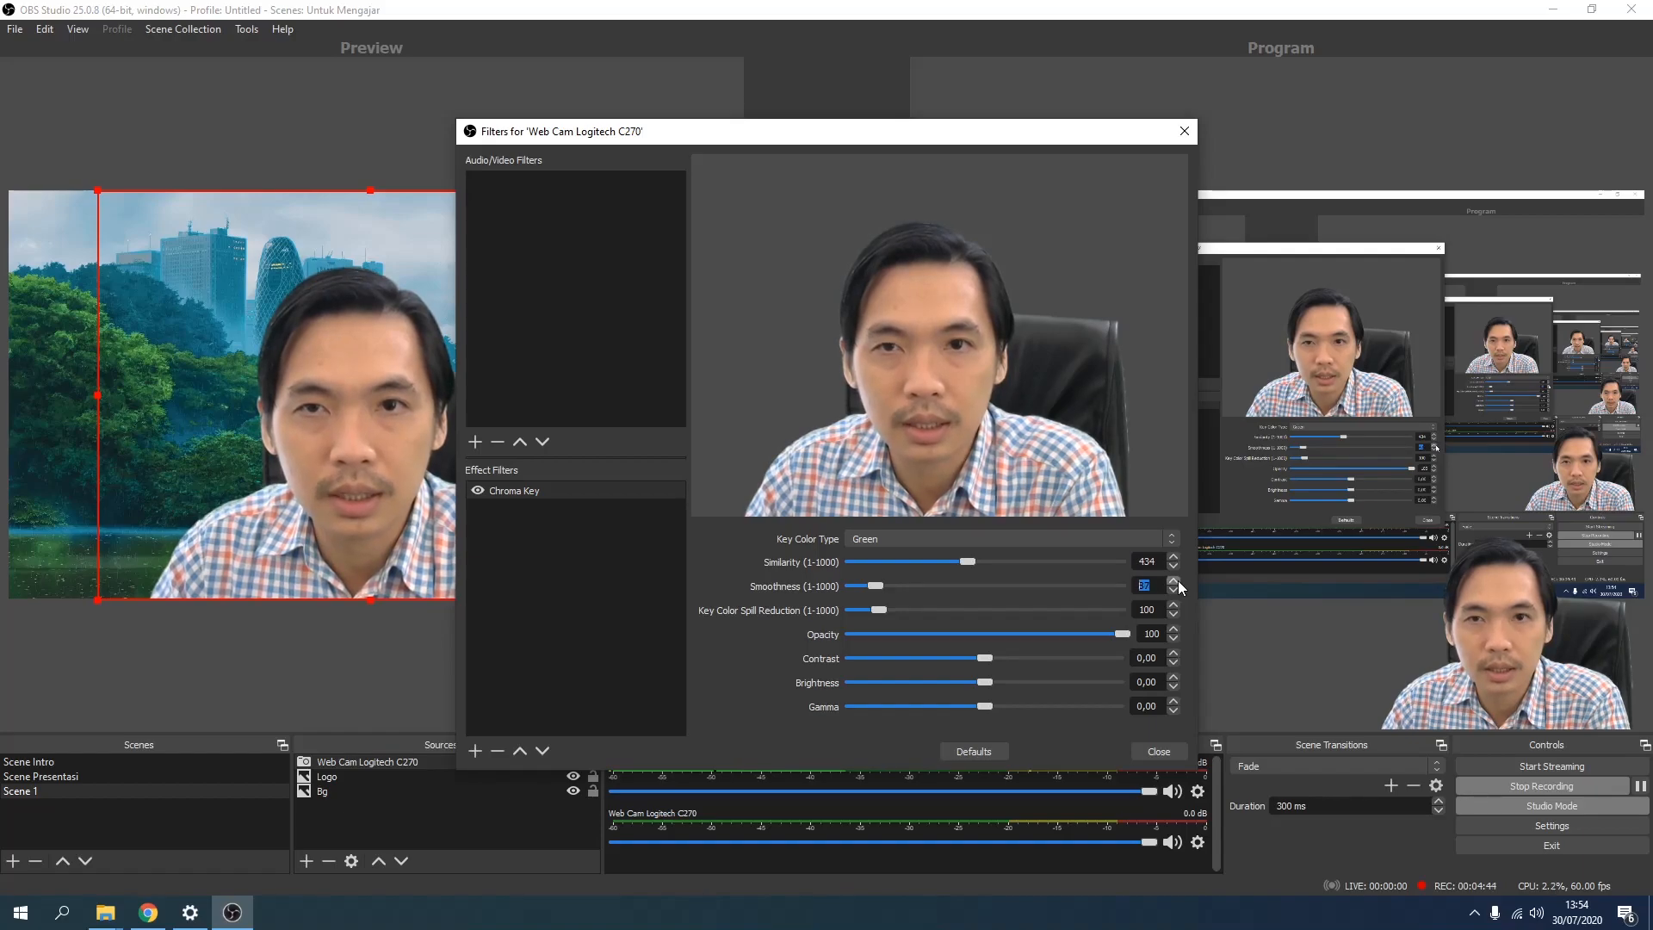
{"action": "left_click", "coordinate": [1159, 750]}
{"action": "left_click", "coordinate": [658, 663]}
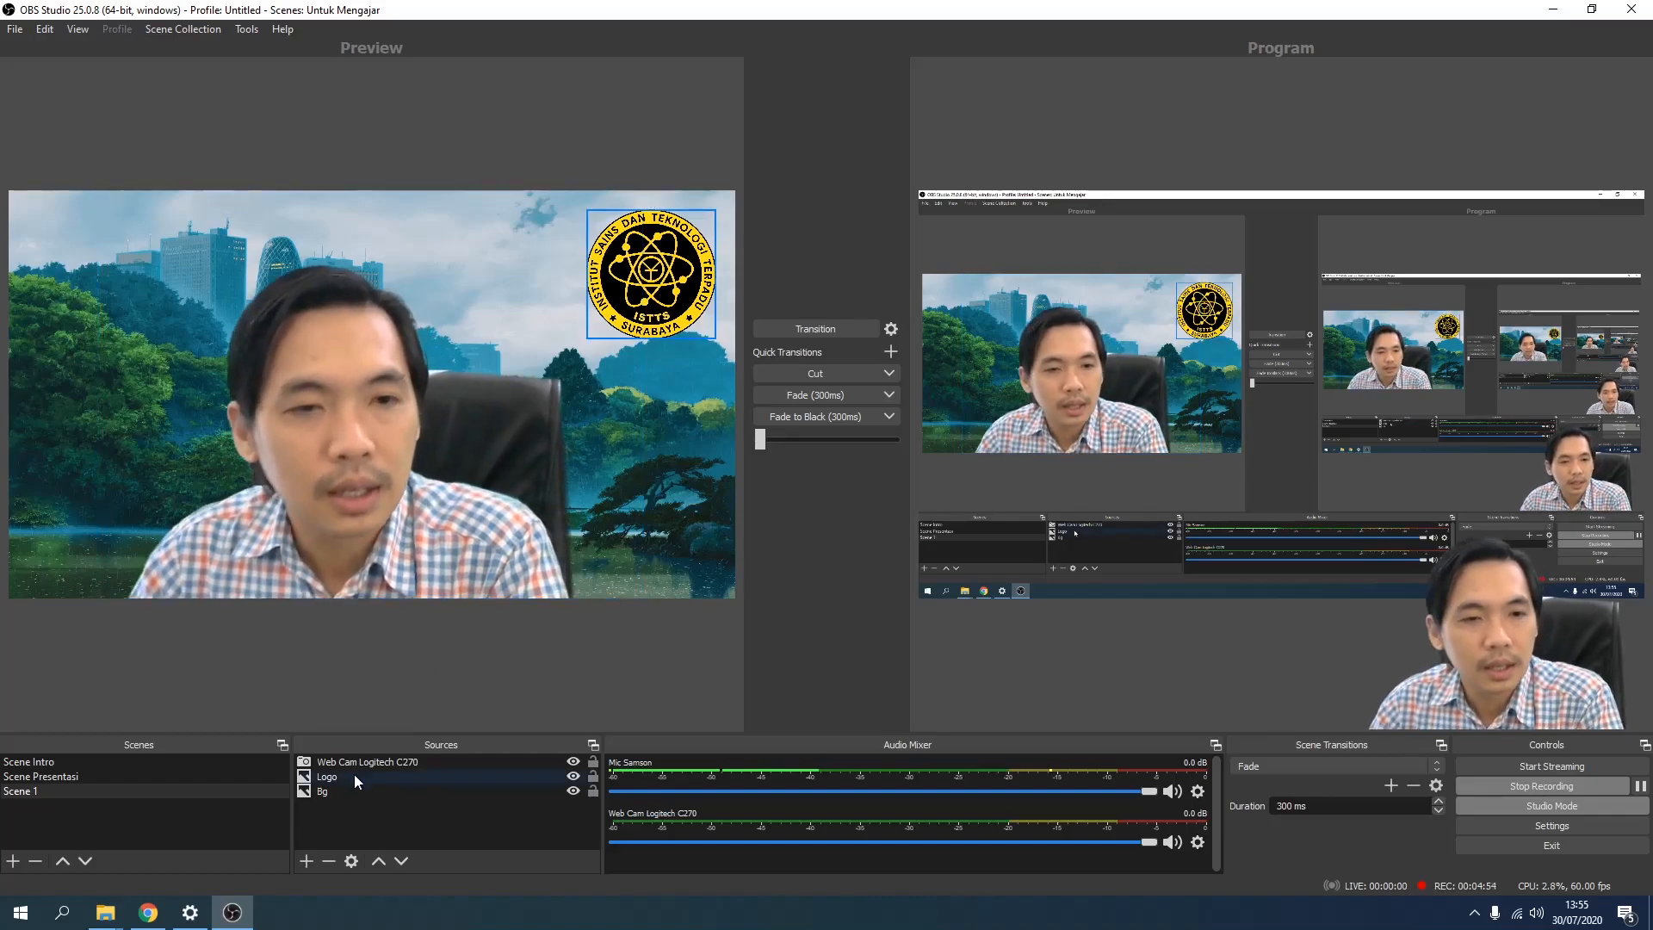
Add an Image source named ID to Scene 1, using Nama.png from the OBS Tutorial Files folder
{"action": "left_click", "coordinate": [306, 861]}
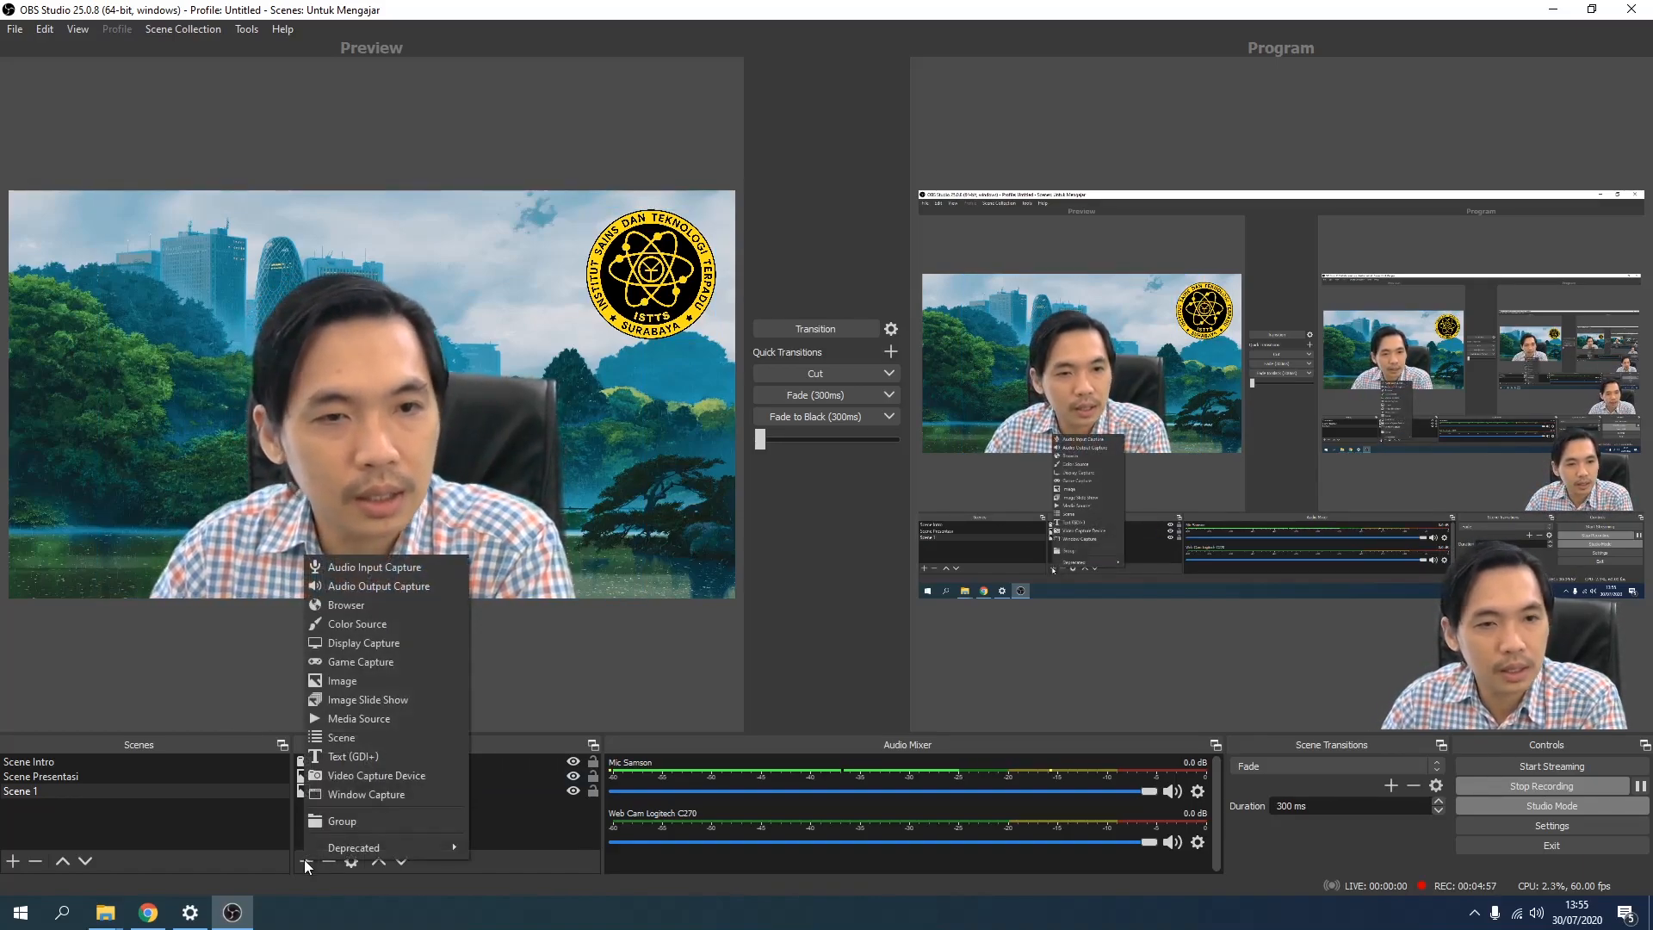
{"action": "left_click", "coordinate": [370, 680]}
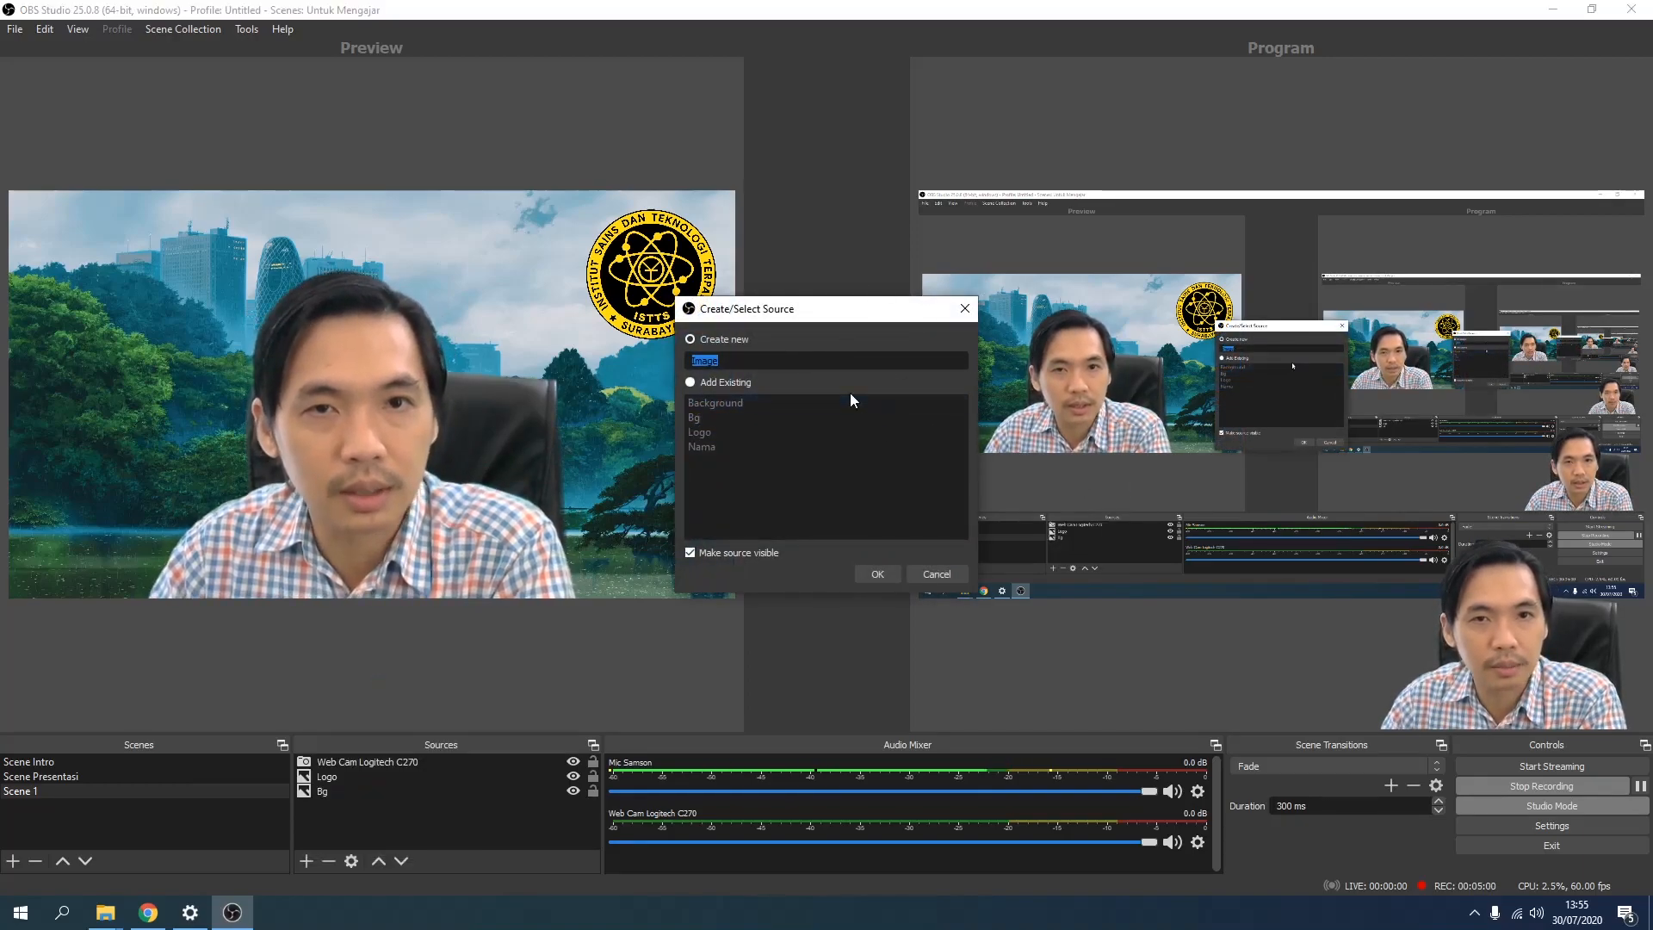
{"action": "type", "text": "ID"}
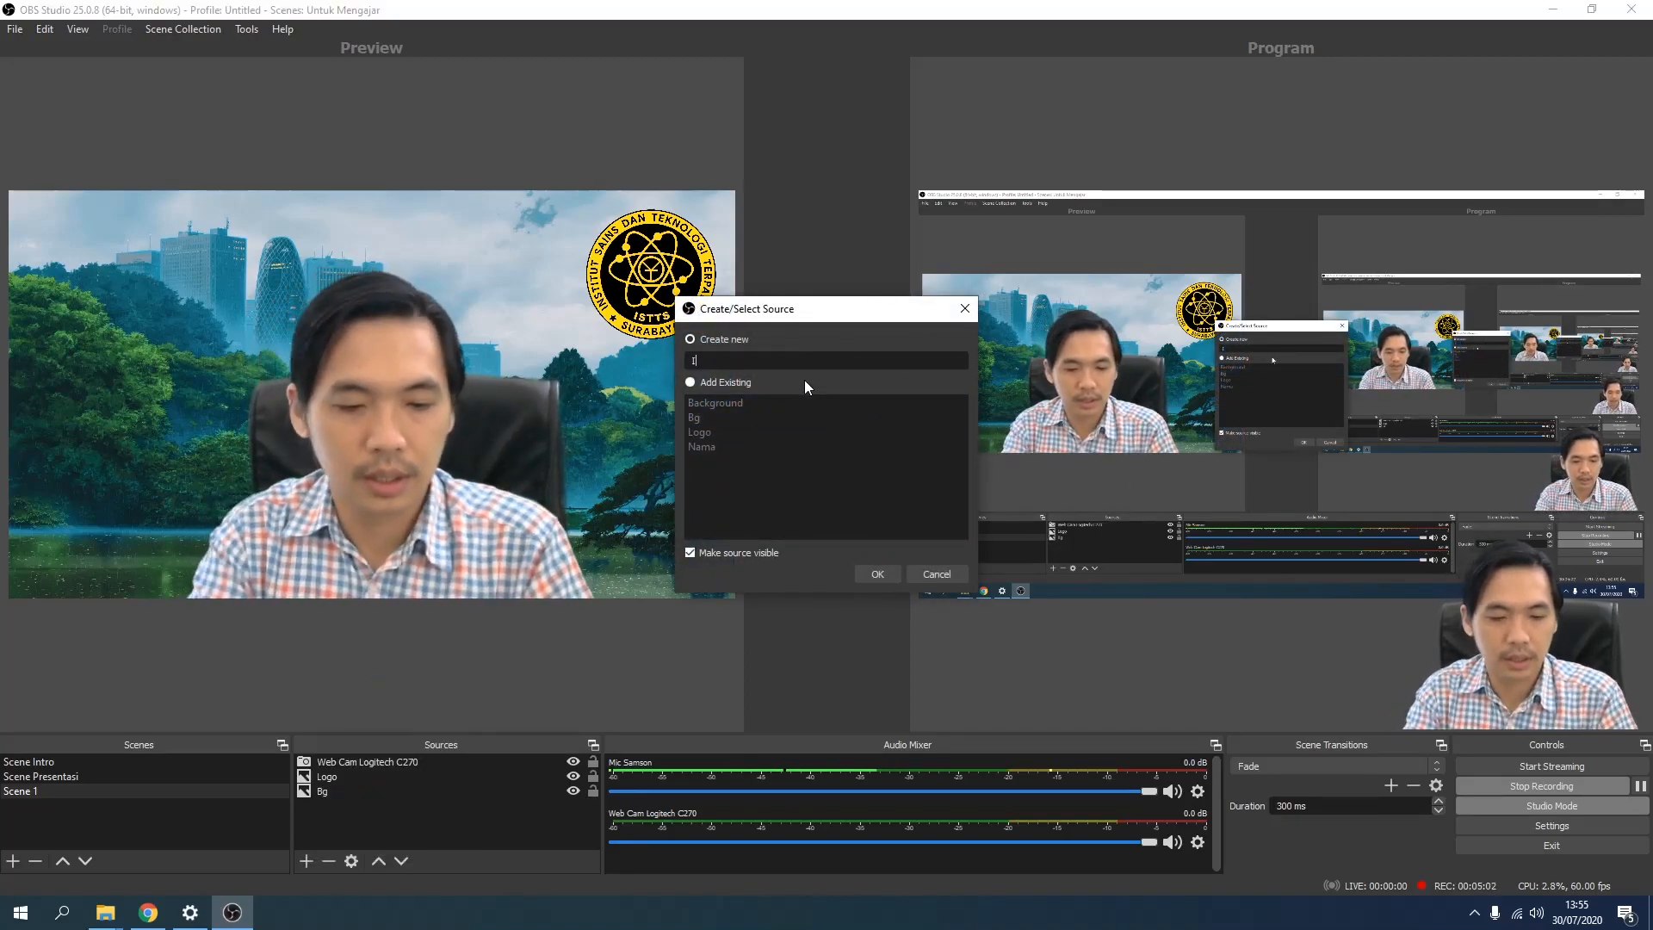
{"action": "left_click", "coordinate": [882, 572]}
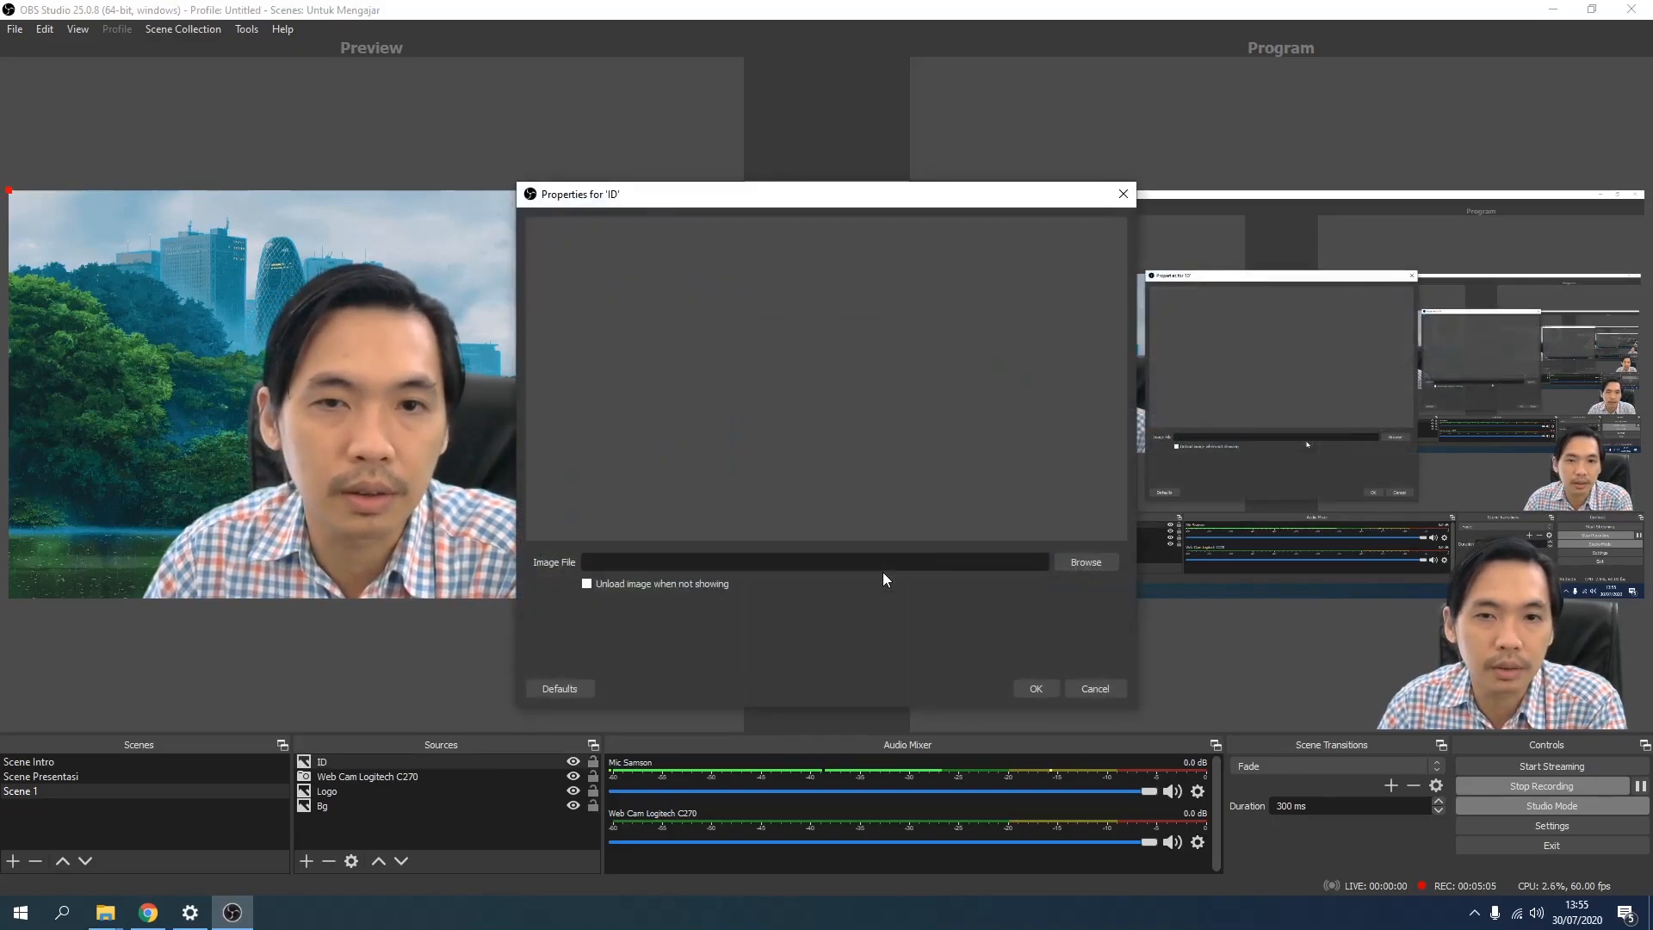
{"action": "left_click", "coordinate": [1085, 562]}
{"action": "left_click", "coordinate": [911, 372]}
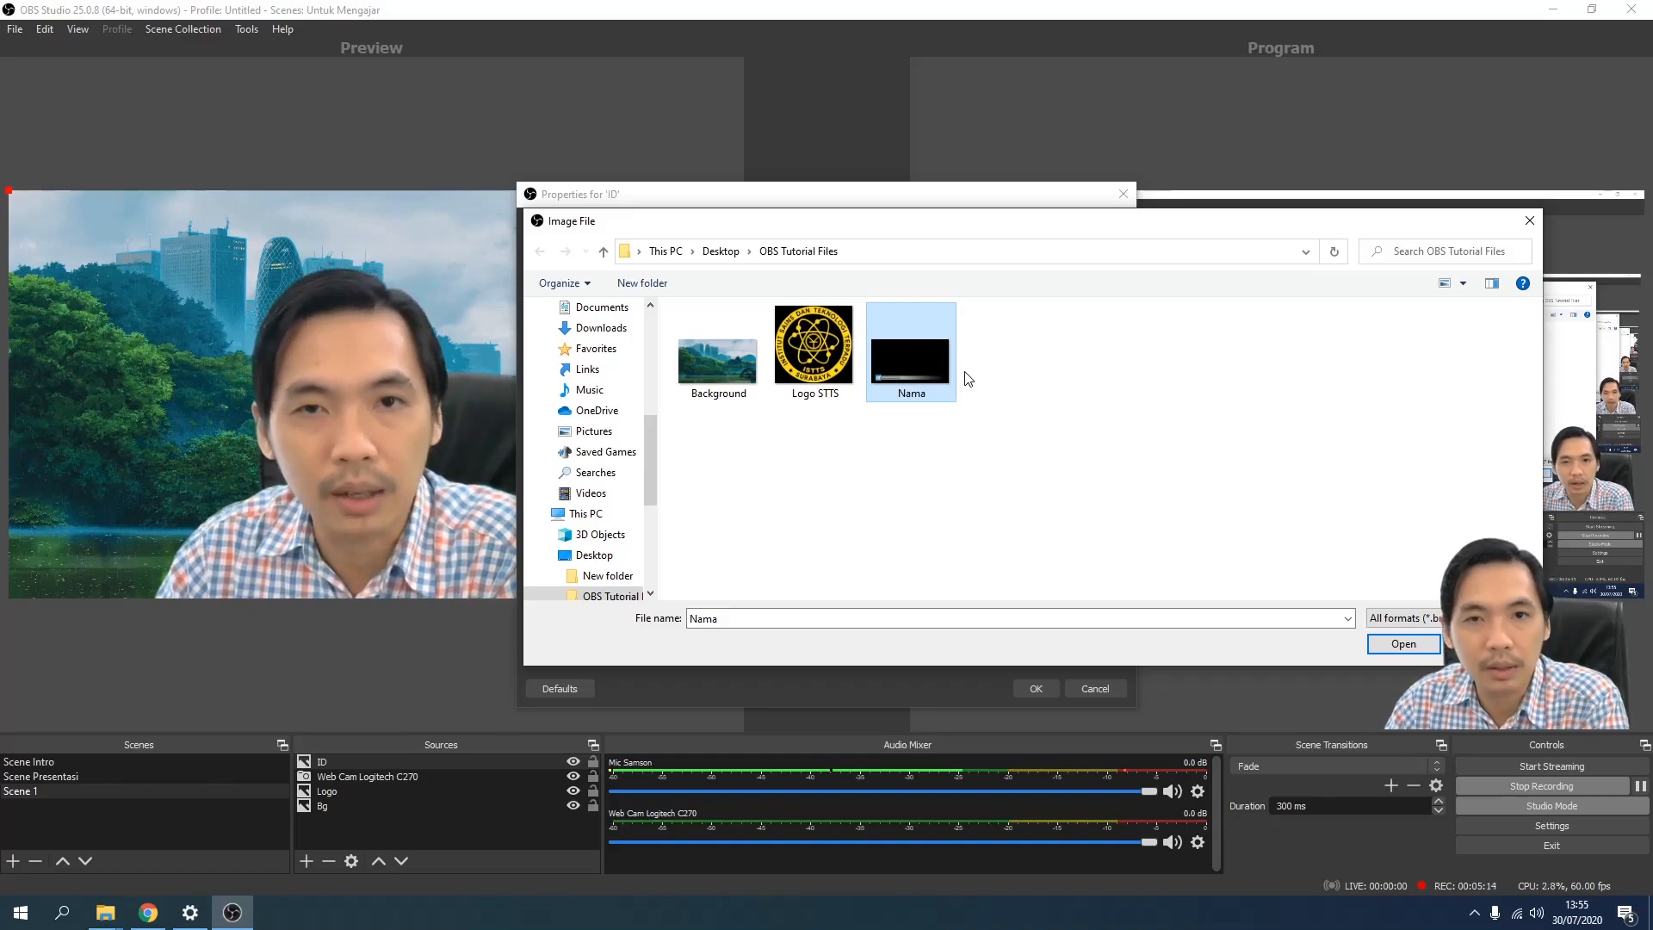
{"action": "left_click", "coordinate": [1402, 645]}
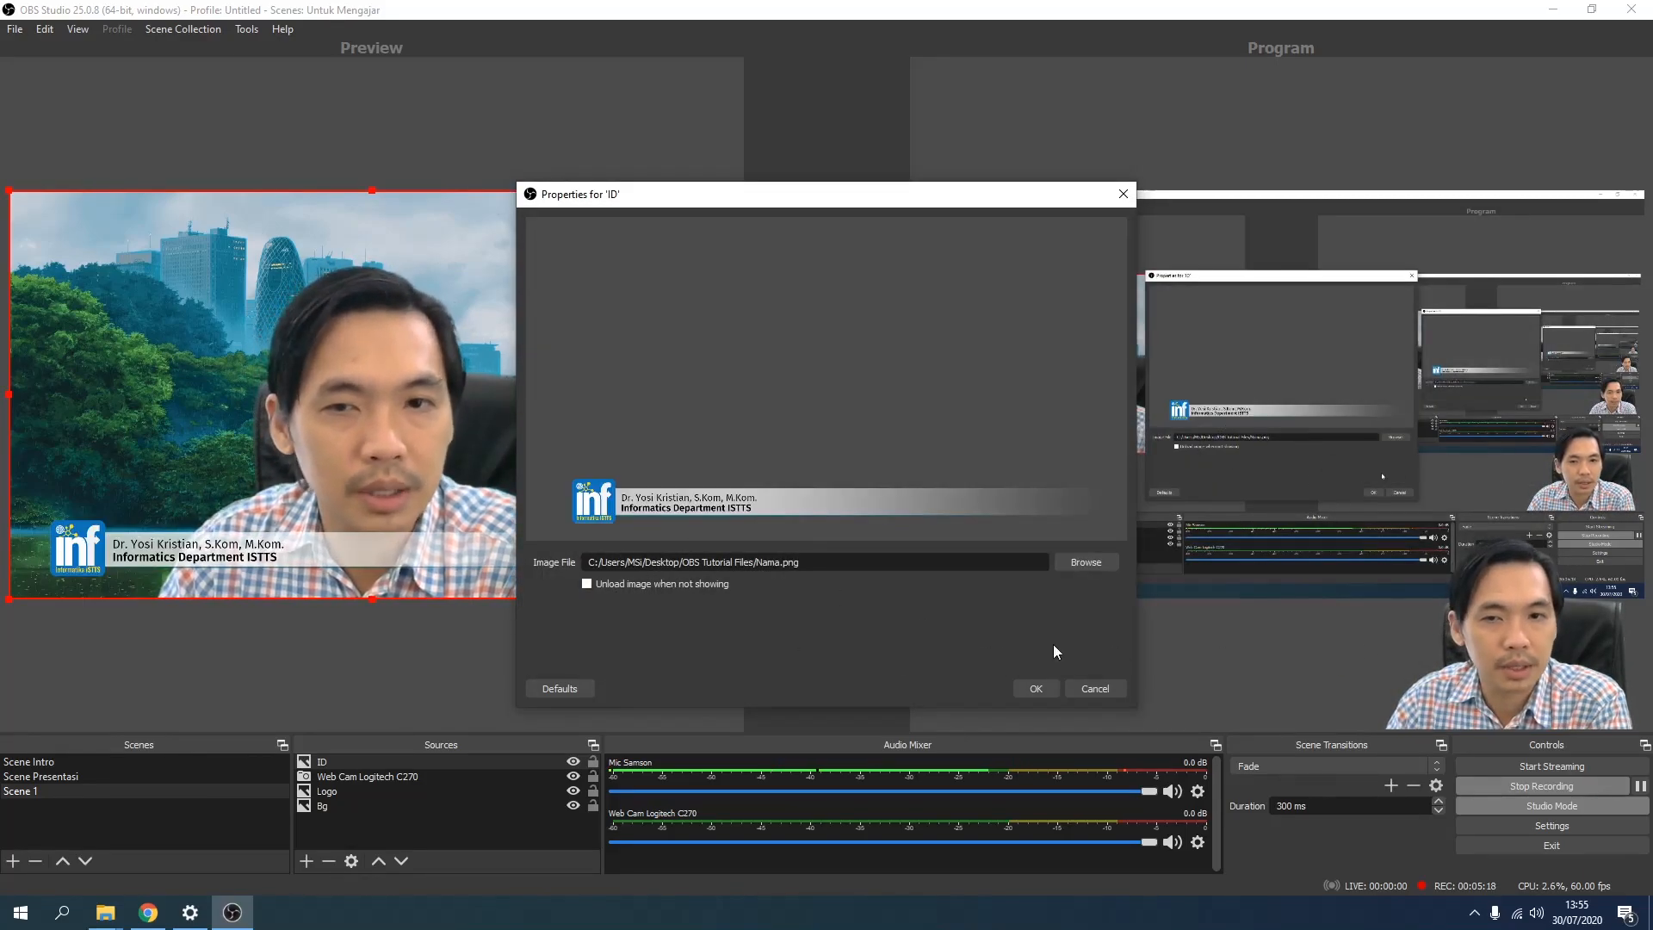
{"action": "left_click", "coordinate": [1035, 688]}
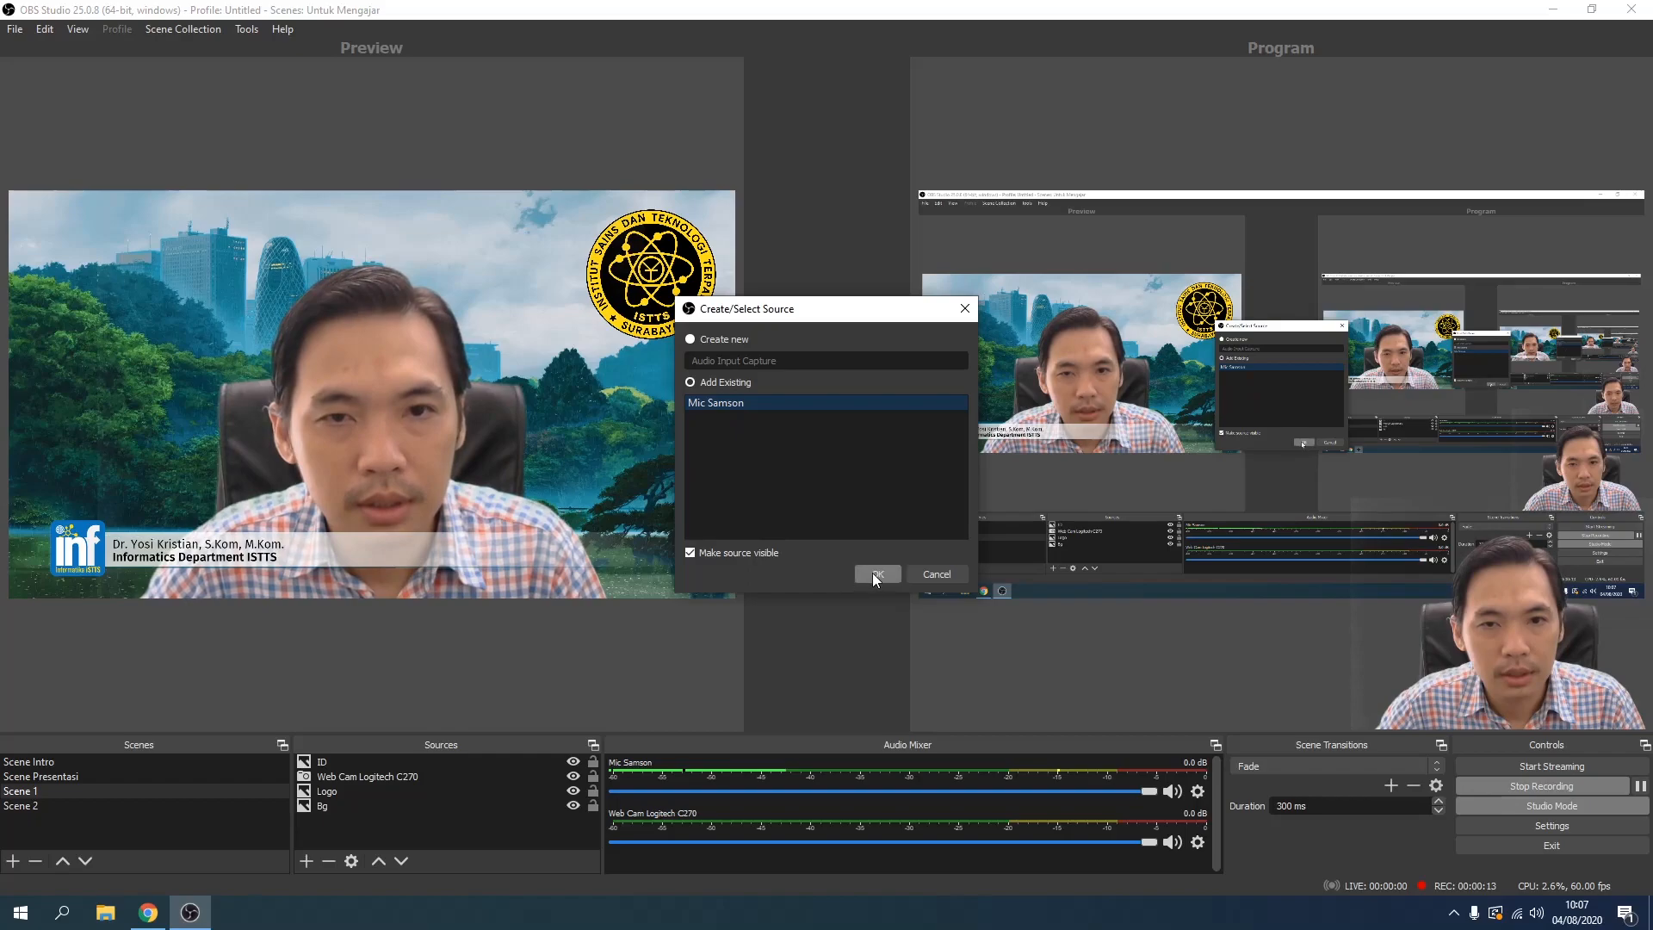
Add the existing Mic Samson audio input source to Scene 1
{"action": "left_click", "coordinate": [875, 572]}
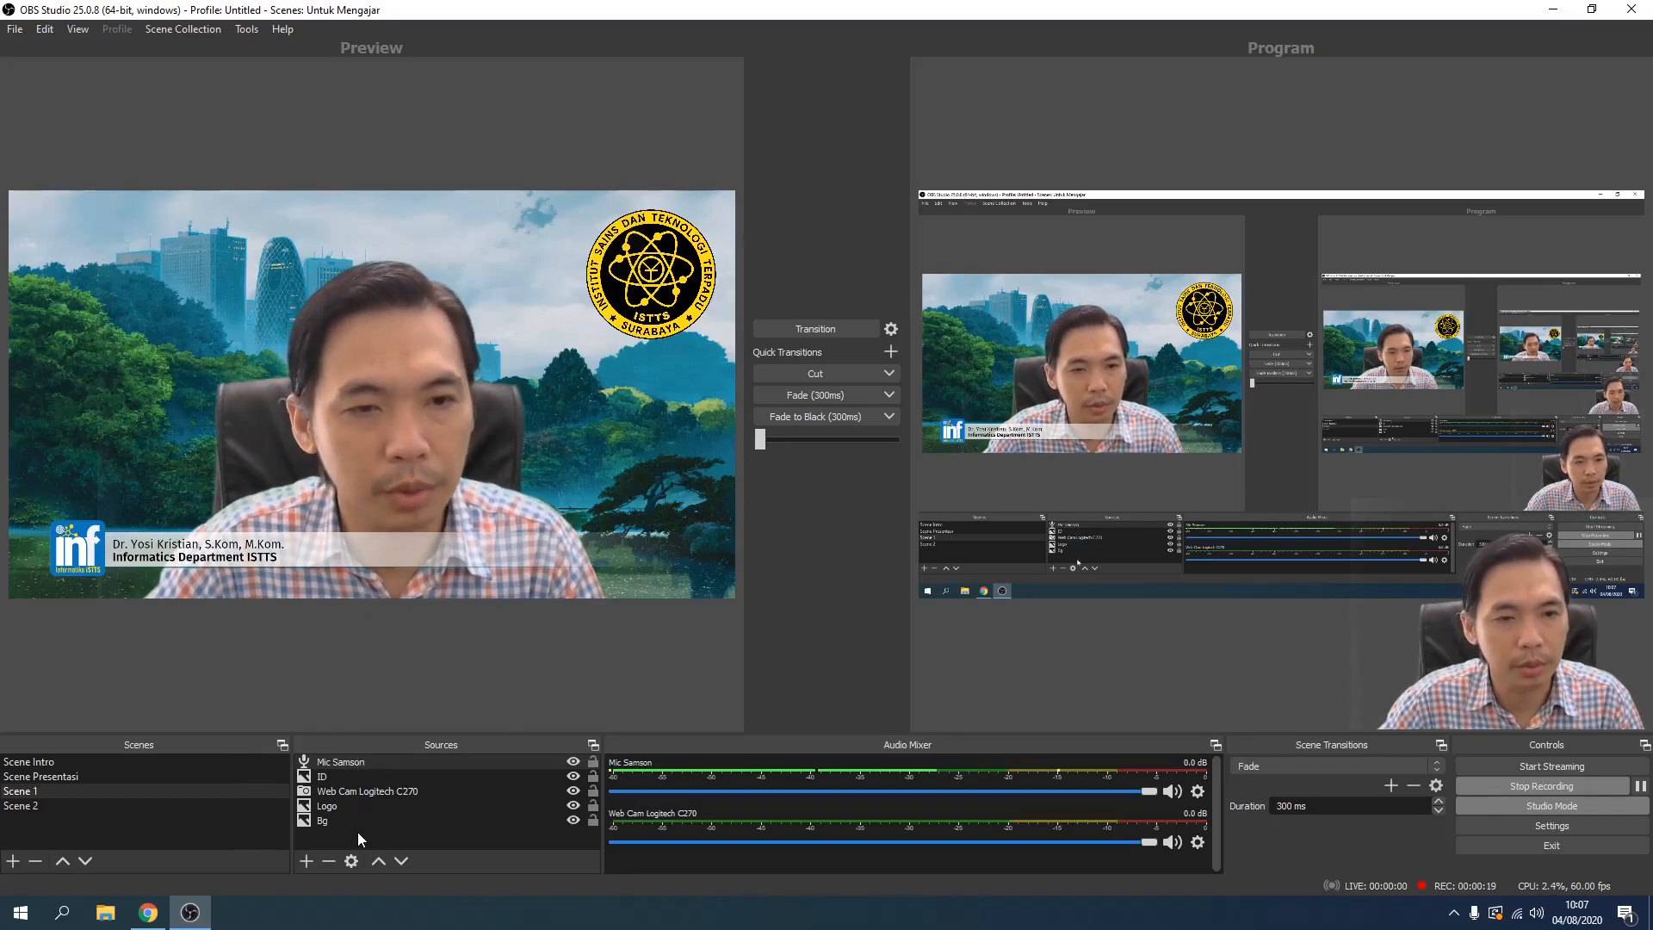
{"action": "left_click", "coordinate": [360, 808]}
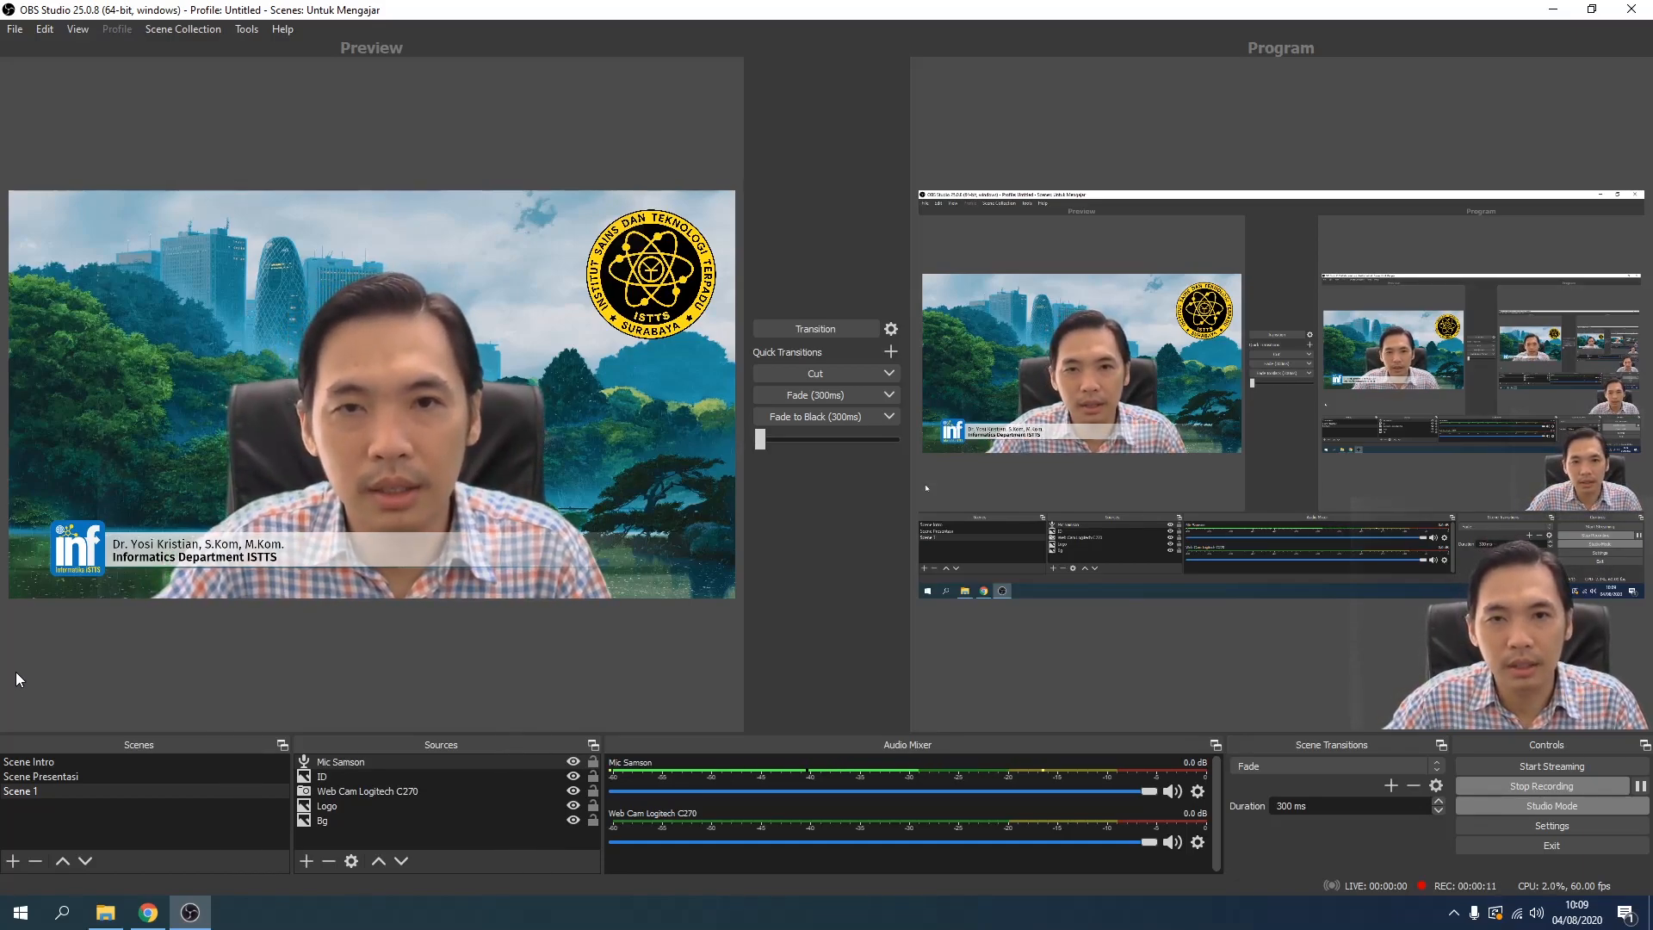
Create a new scene under the default name Scene 2
{"action": "left_click", "coordinate": [13, 861]}
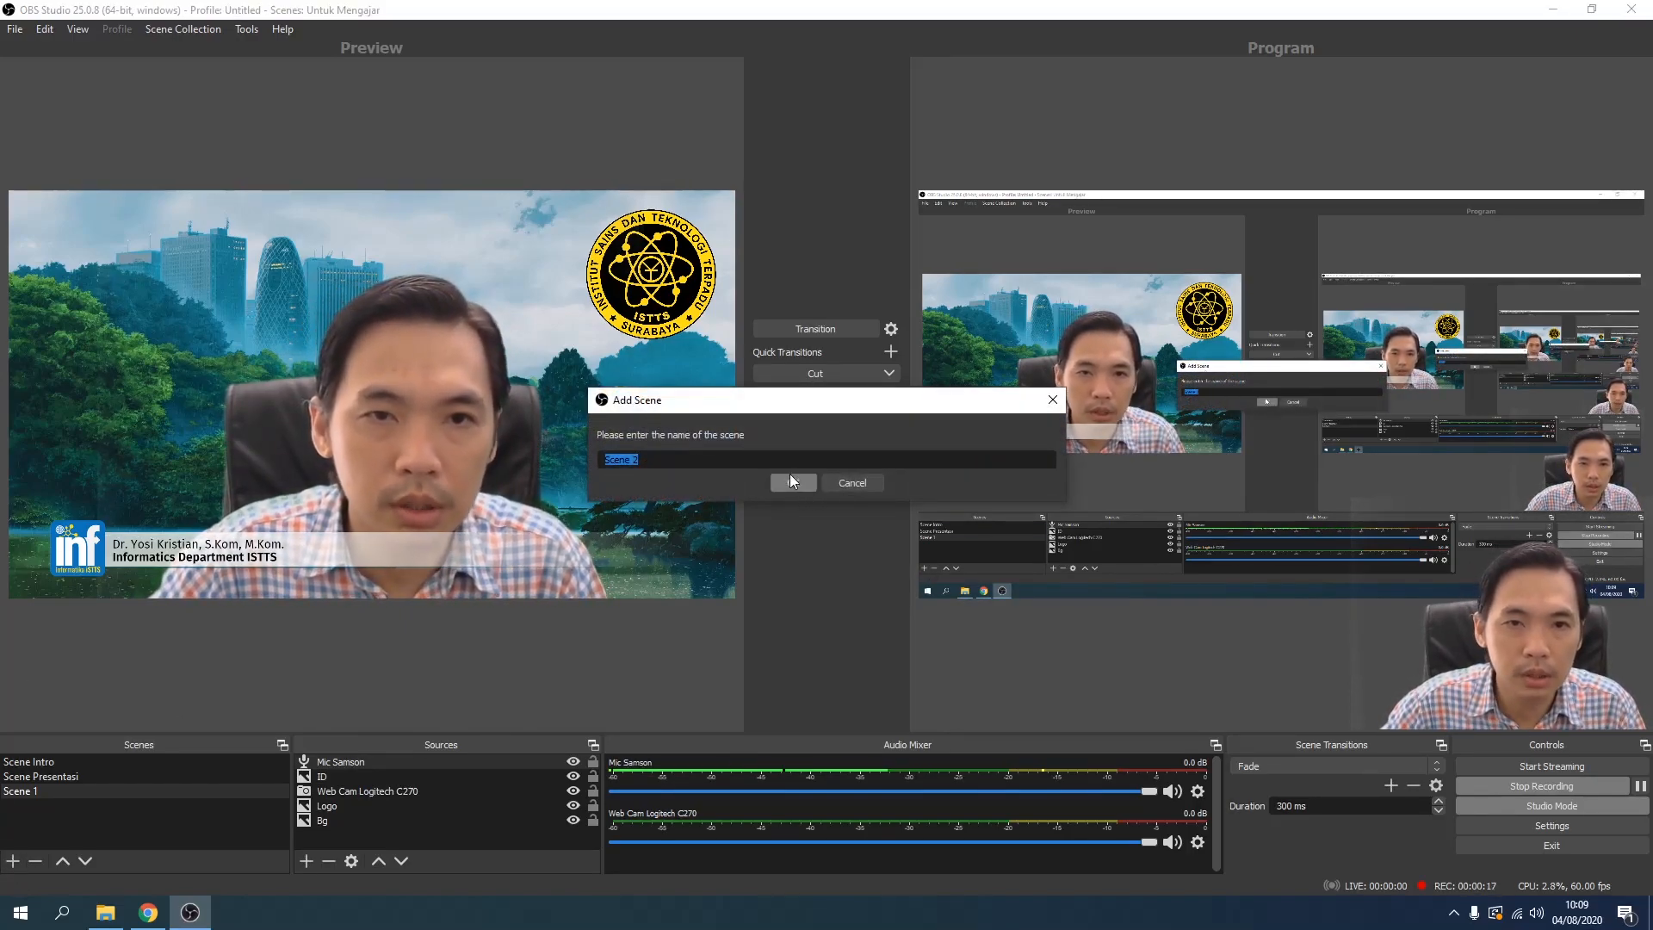
{"action": "left_click", "coordinate": [793, 482]}
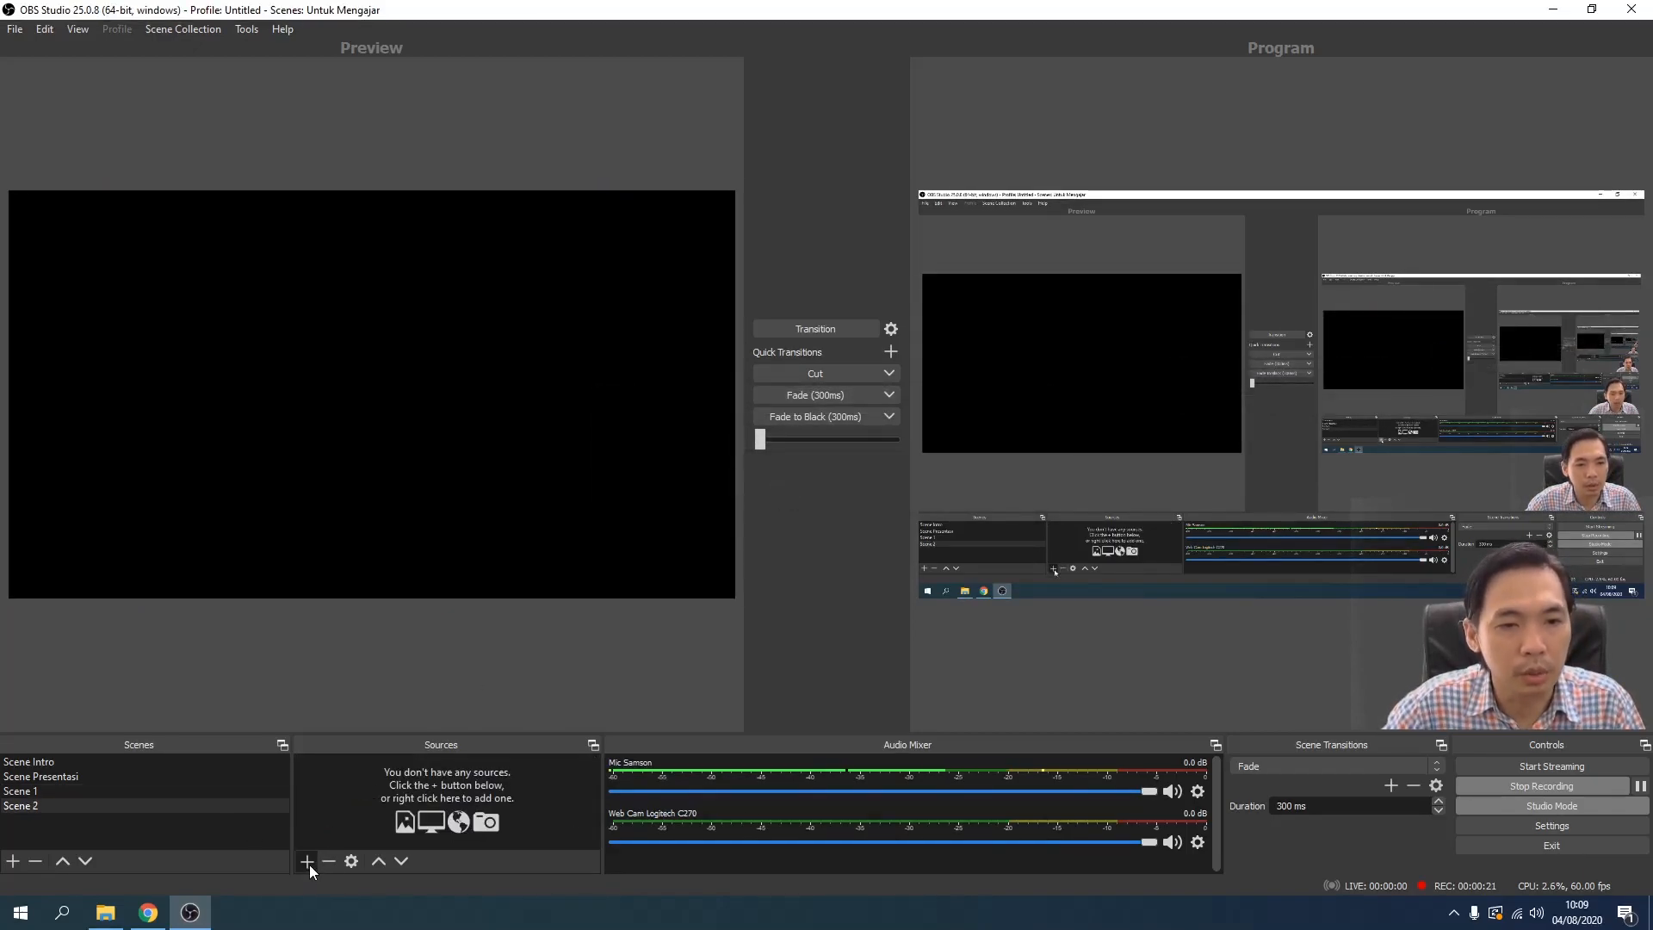
Add the existing Mic Samson audio input source to Scene 2
{"action": "left_click", "coordinate": [308, 862]}
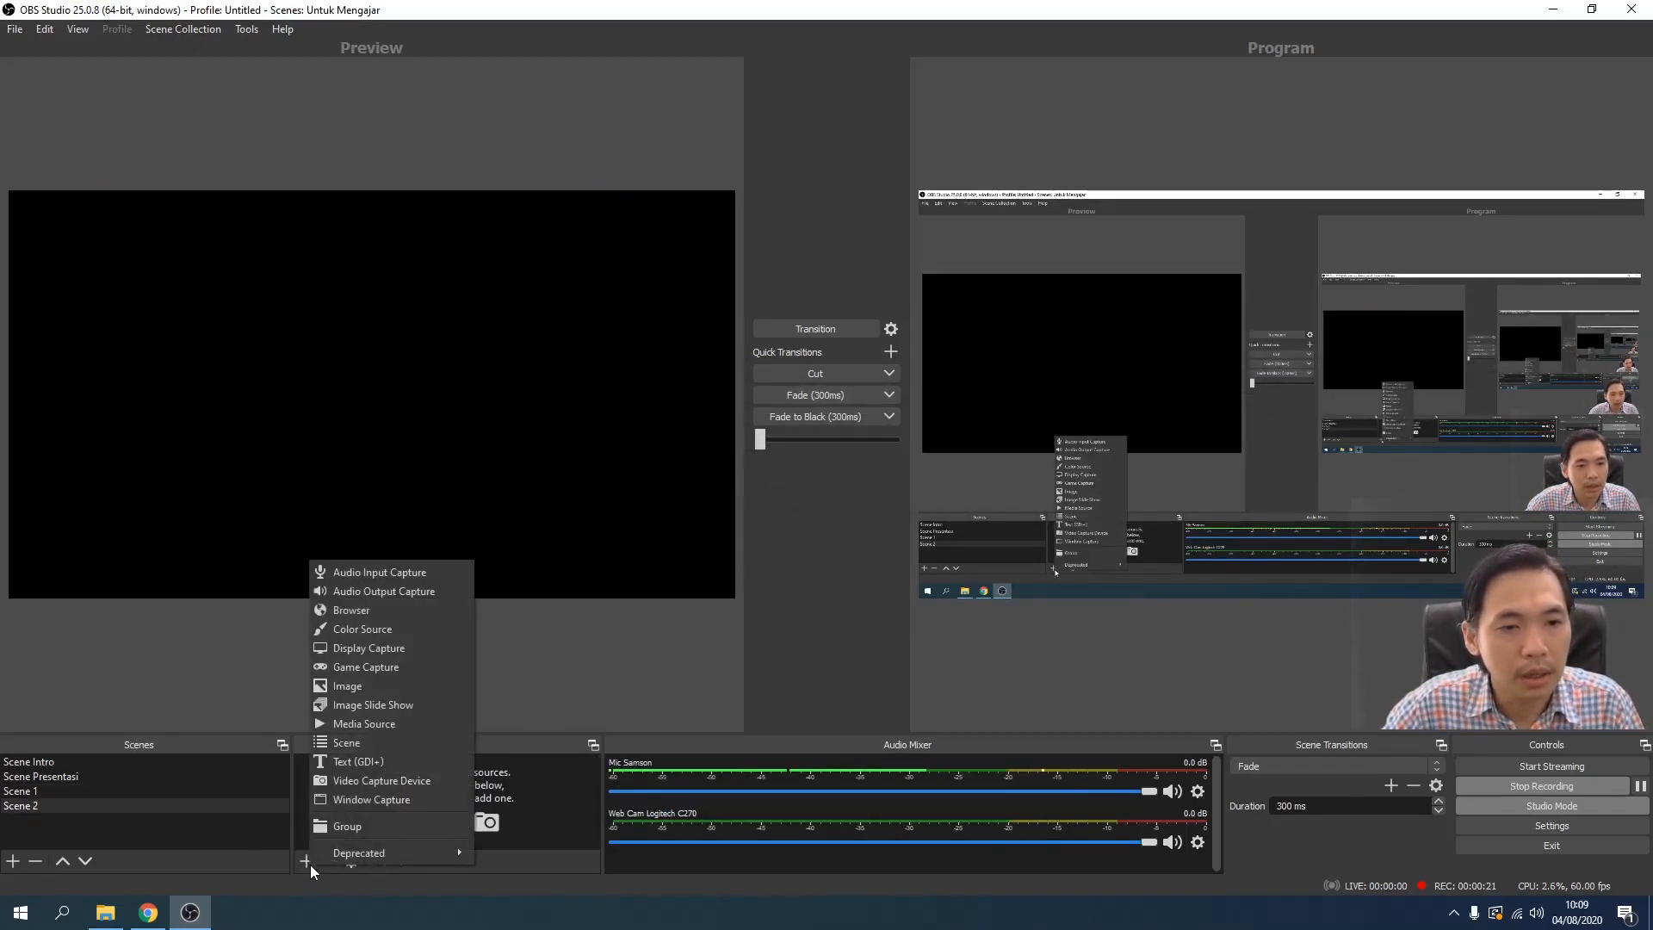
{"action": "left_click", "coordinate": [436, 573]}
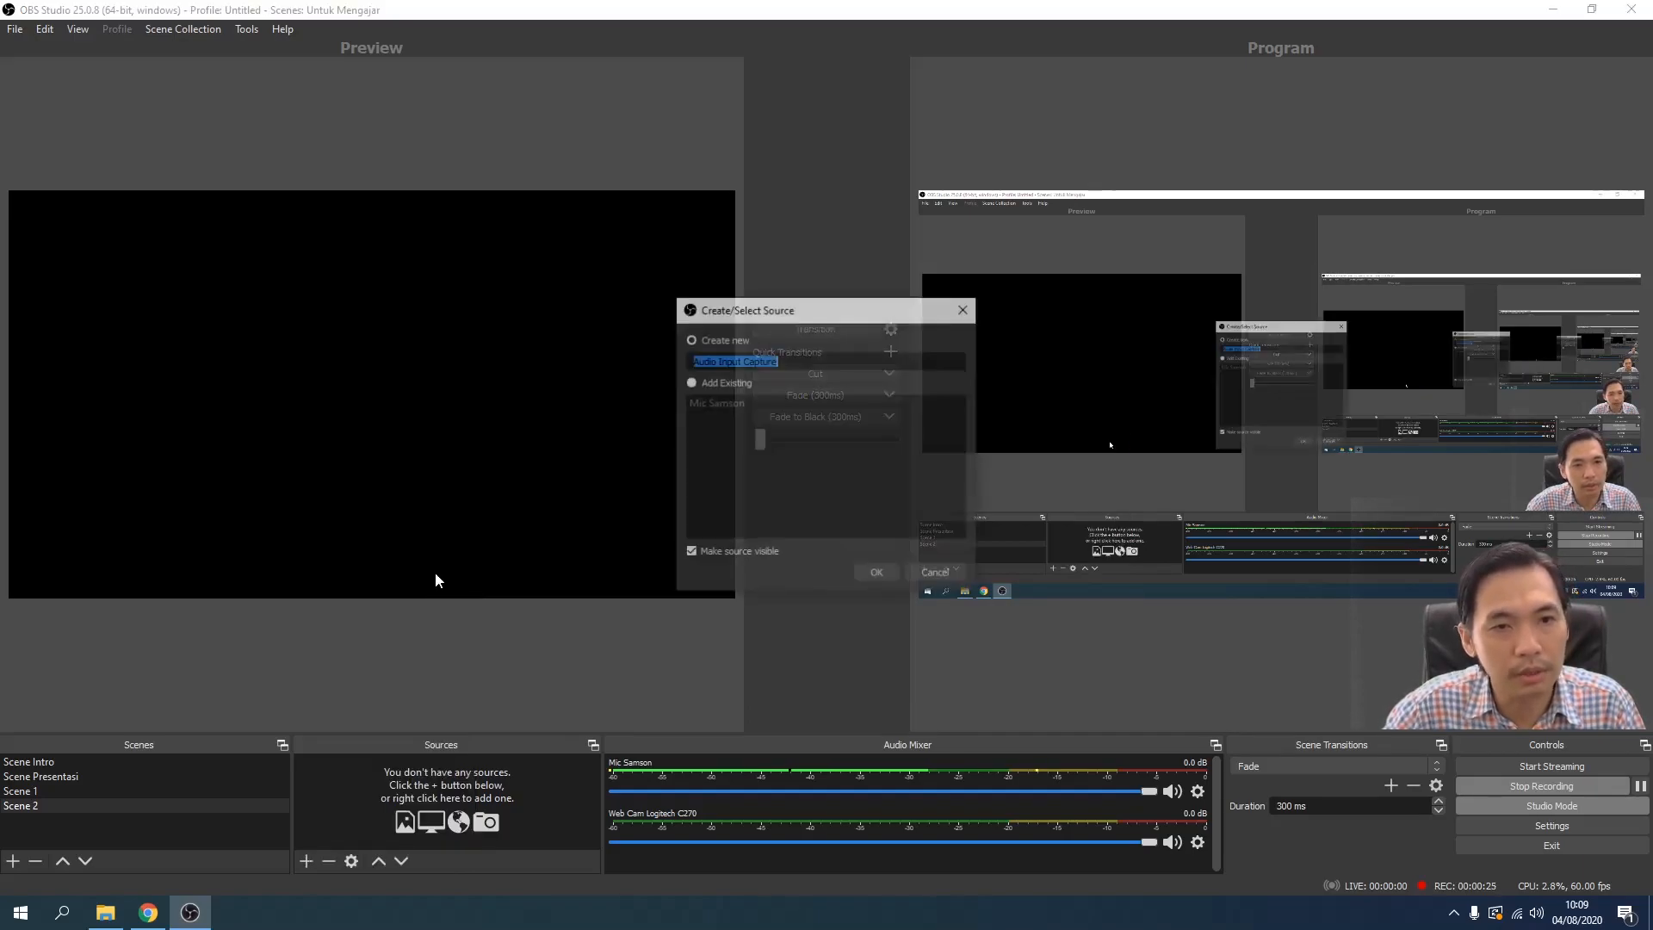
{"action": "left_click", "coordinate": [692, 384]}
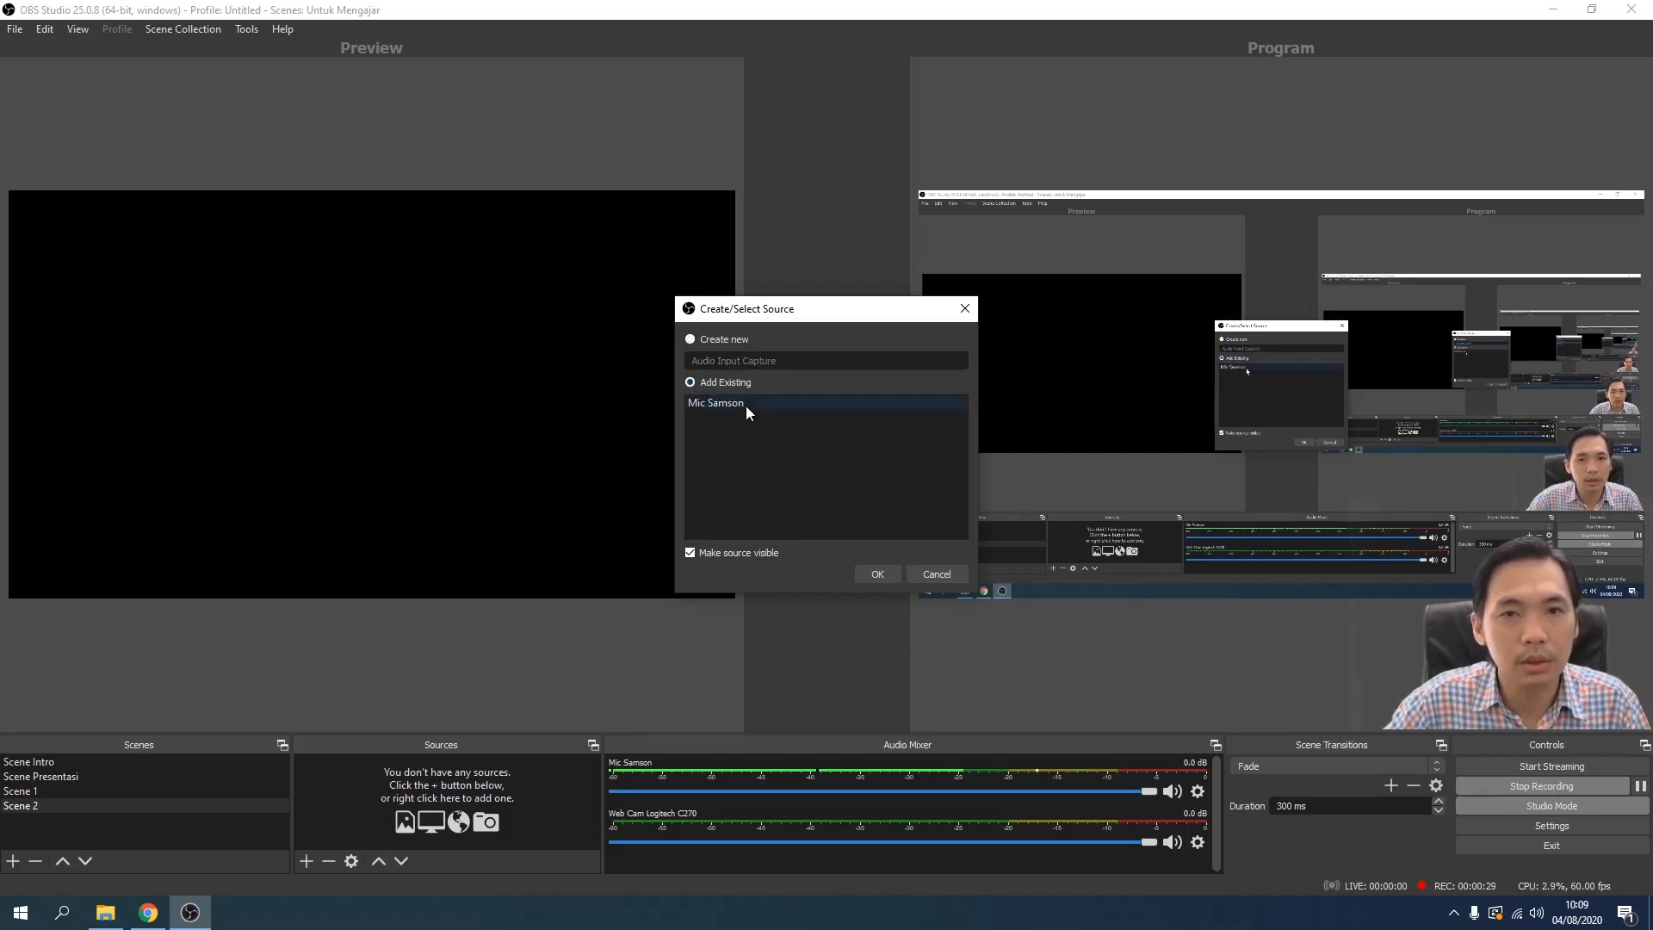
{"action": "left_click", "coordinate": [726, 405]}
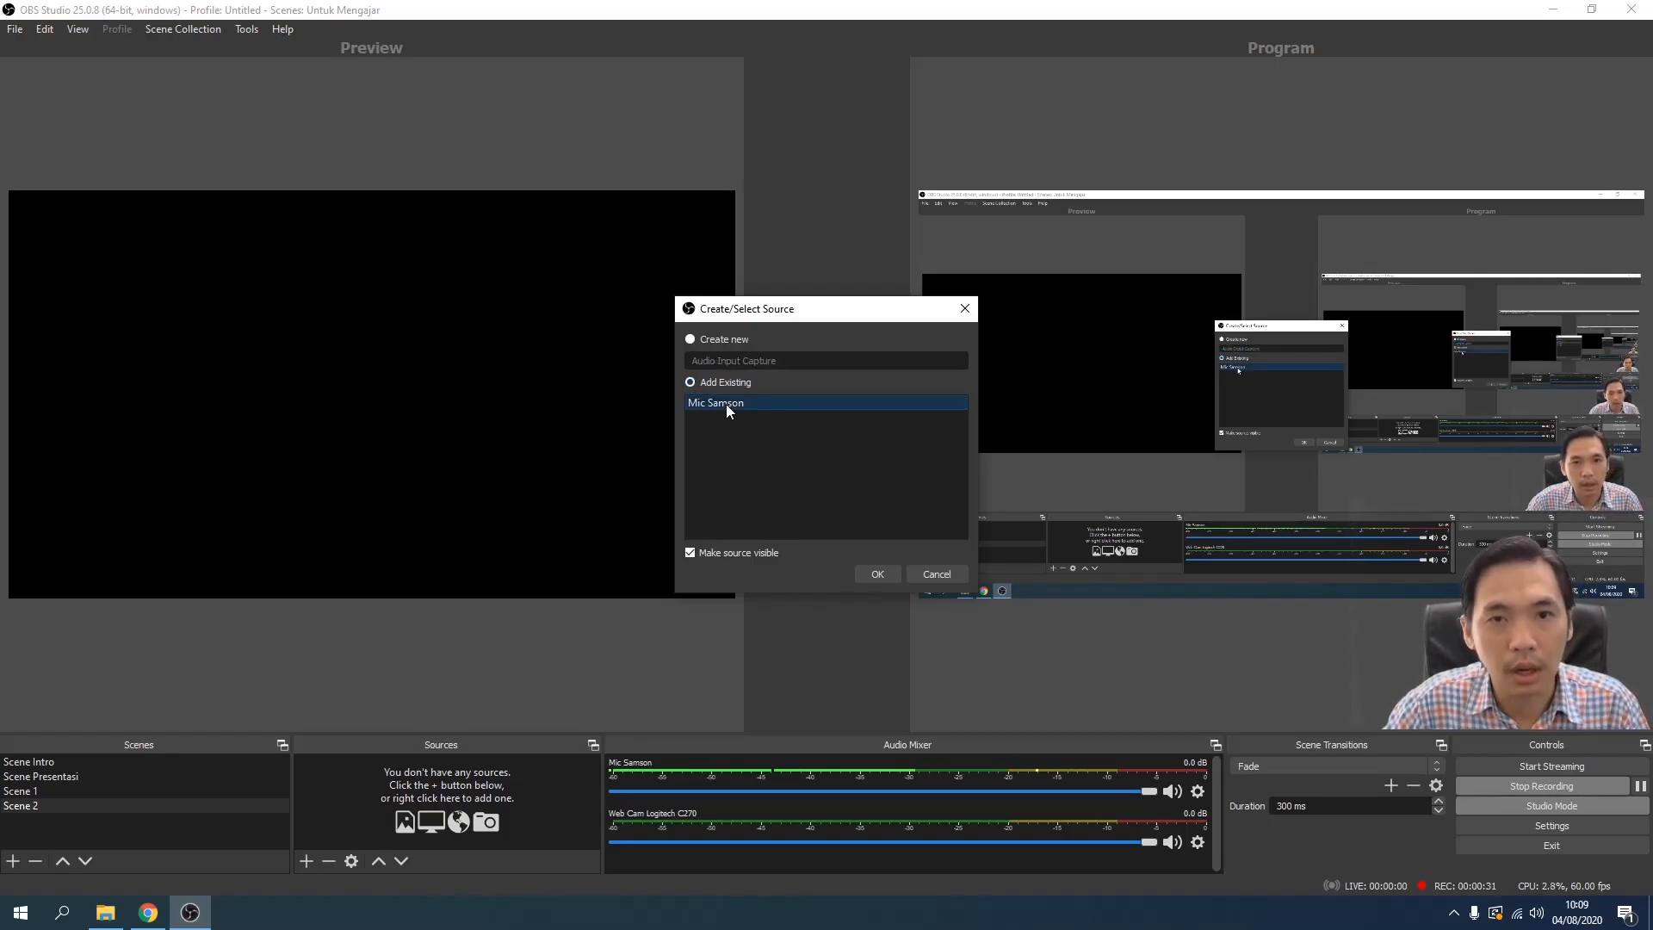
{"action": "left_click", "coordinate": [885, 573]}
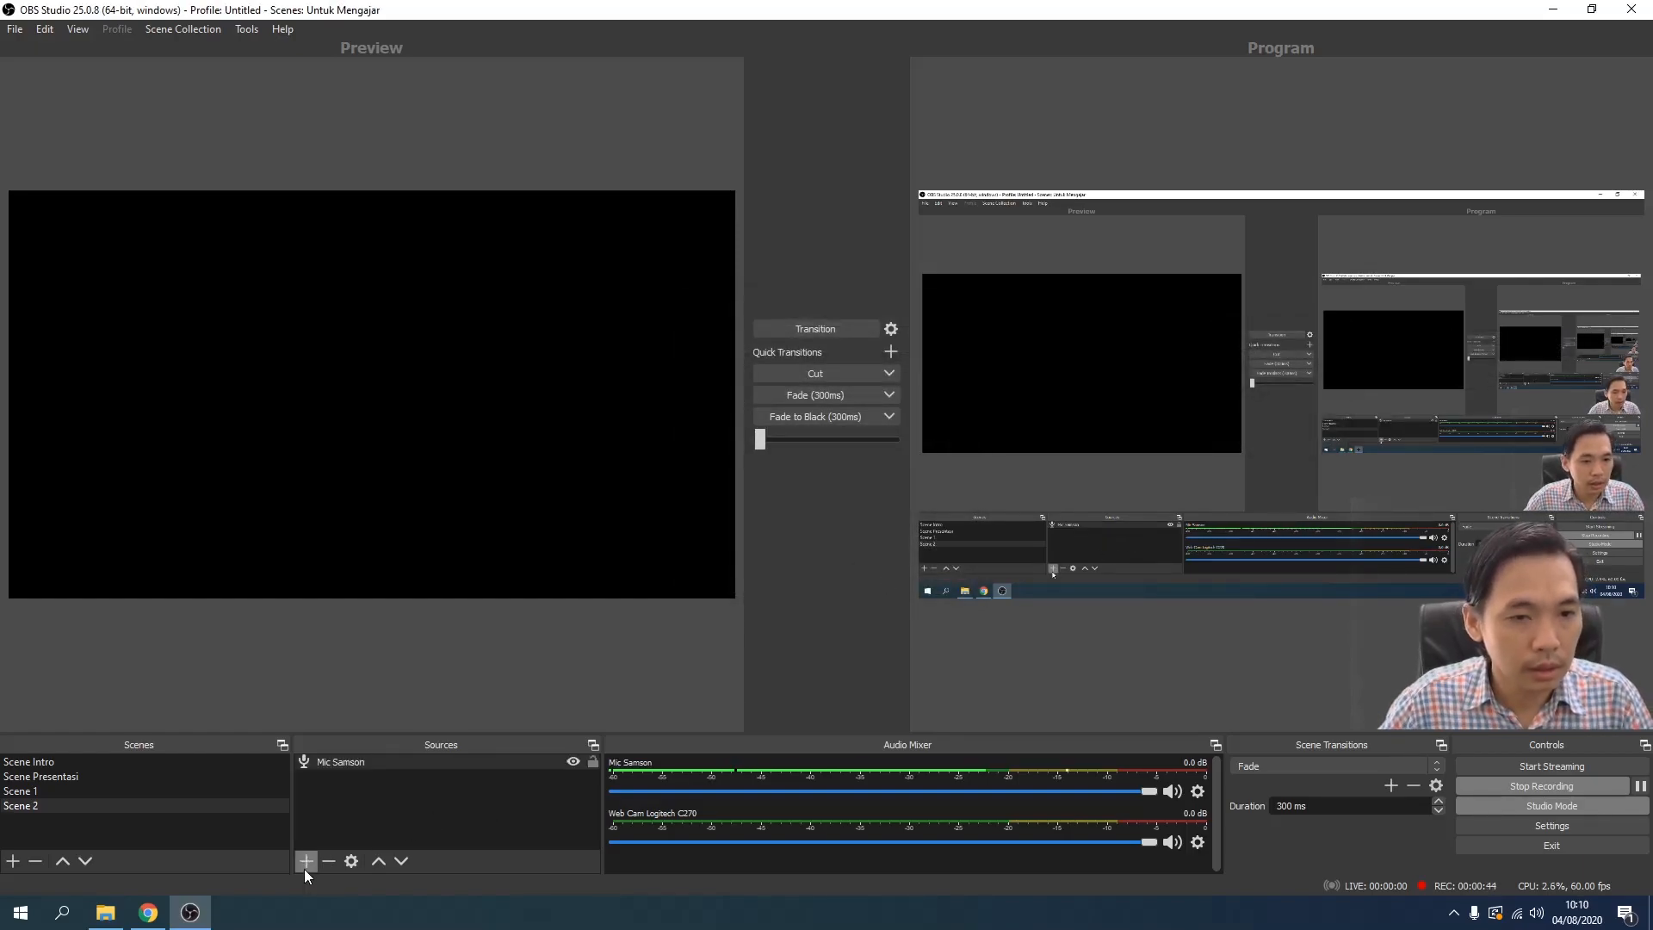
Add a new Display Capture source to Scene 2 under its default name, capturing Display 1: 1920x1080 with the cursor included
{"action": "left_click", "coordinate": [304, 867]}
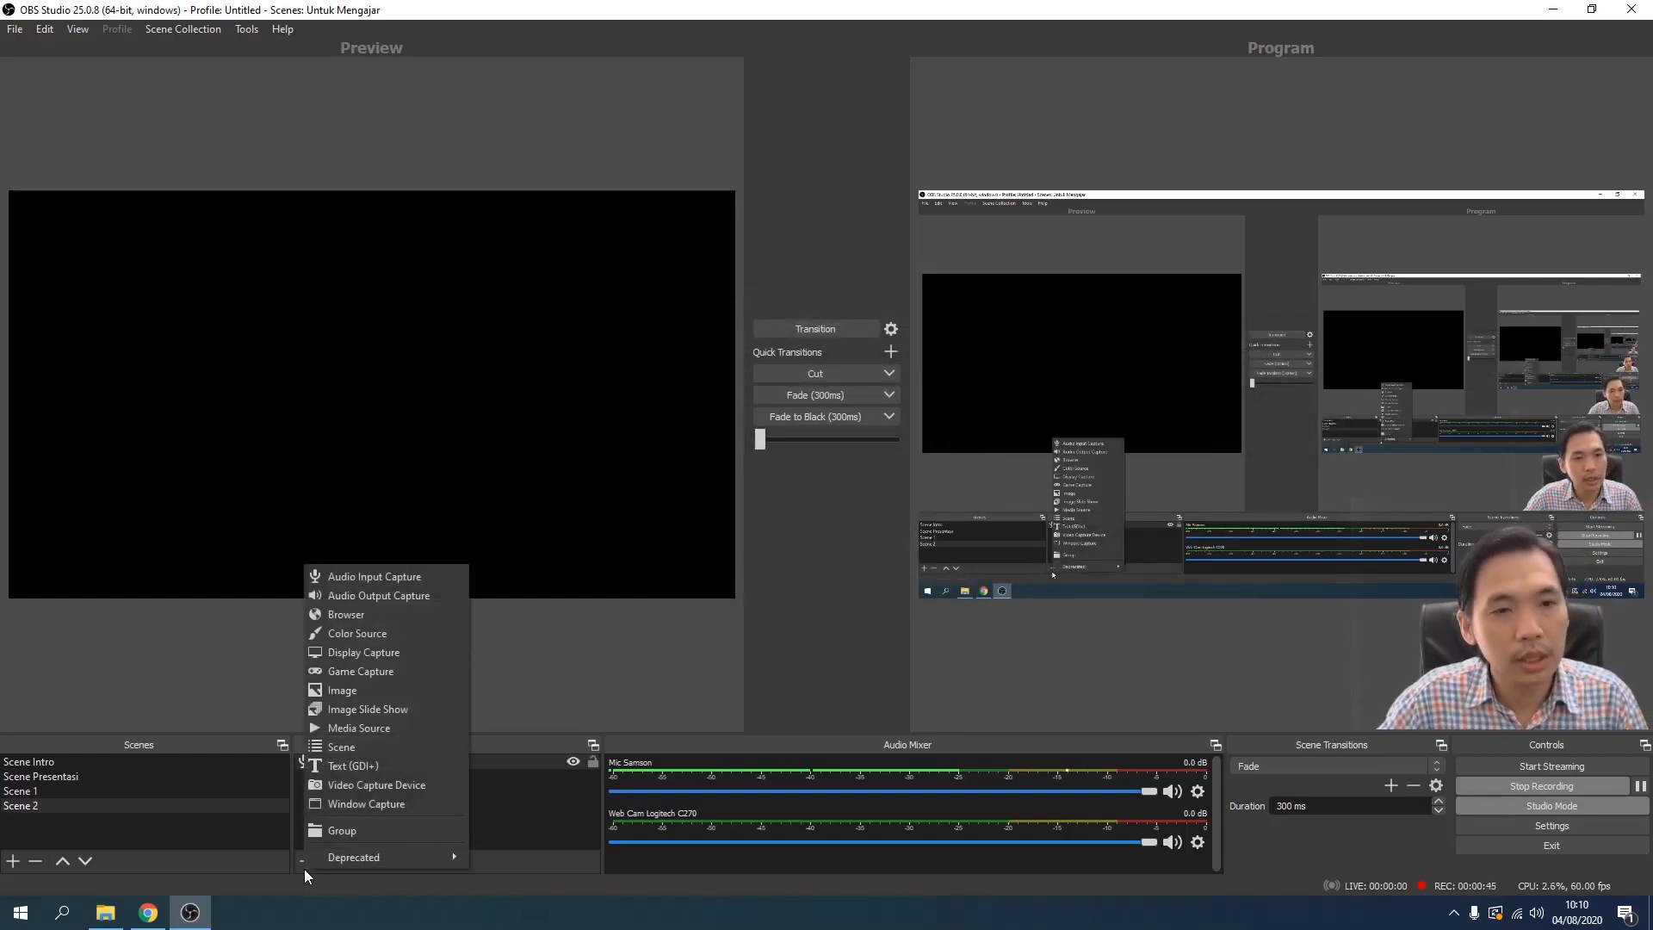
{"action": "left_click", "coordinate": [410, 651]}
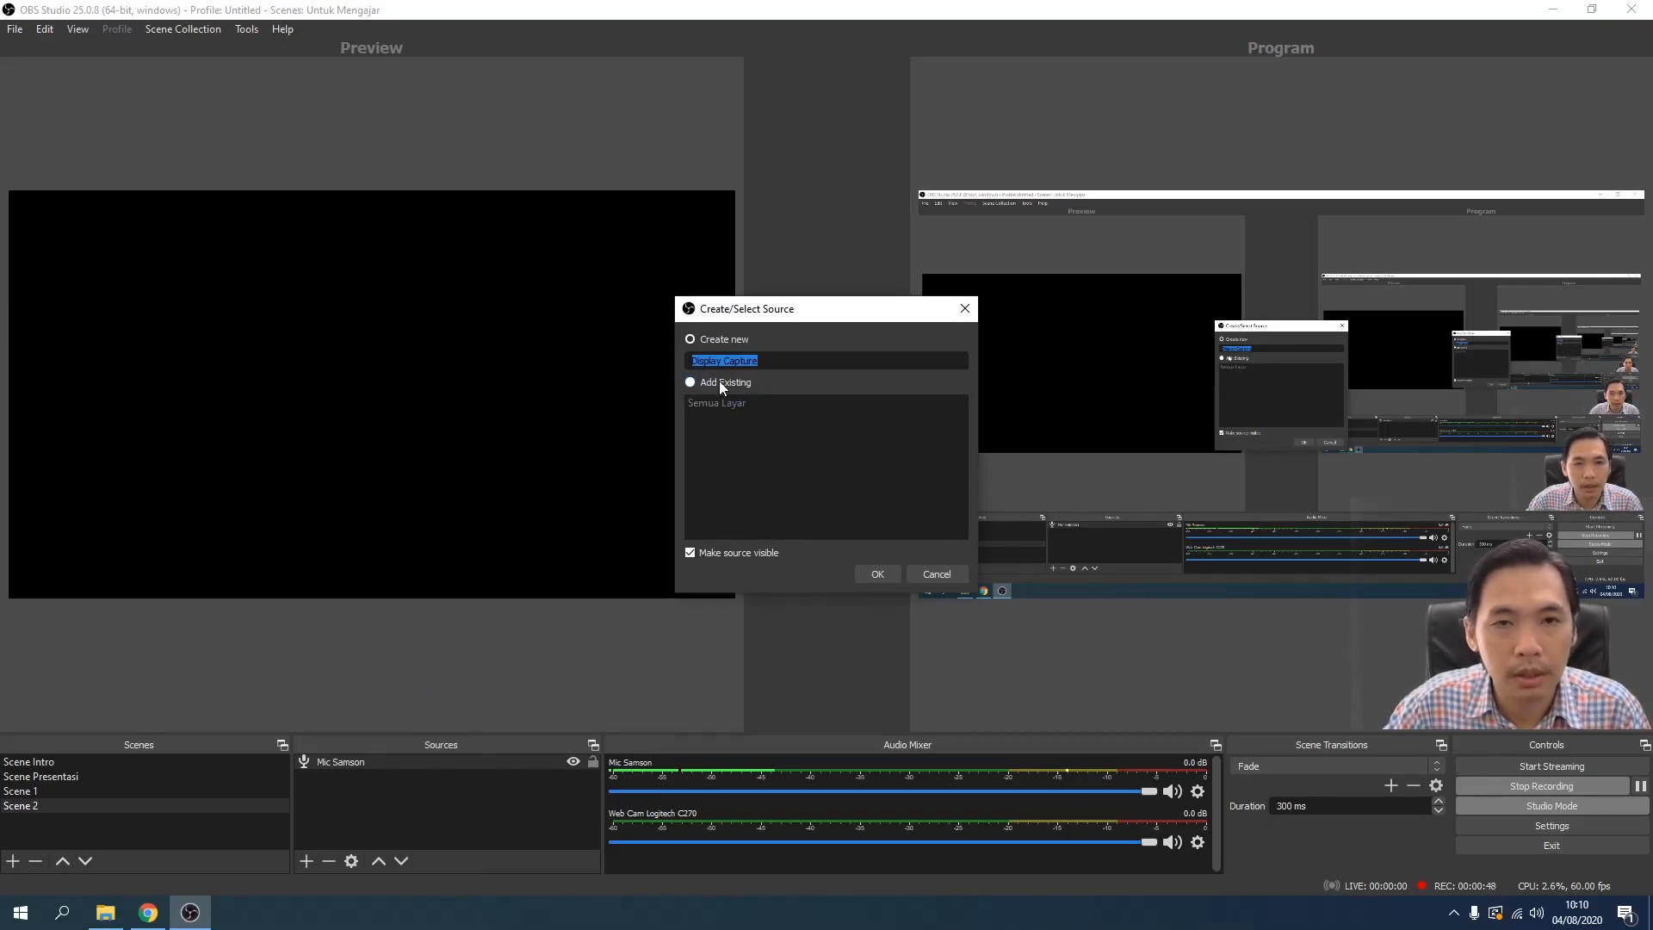
{"action": "left_click", "coordinate": [883, 575]}
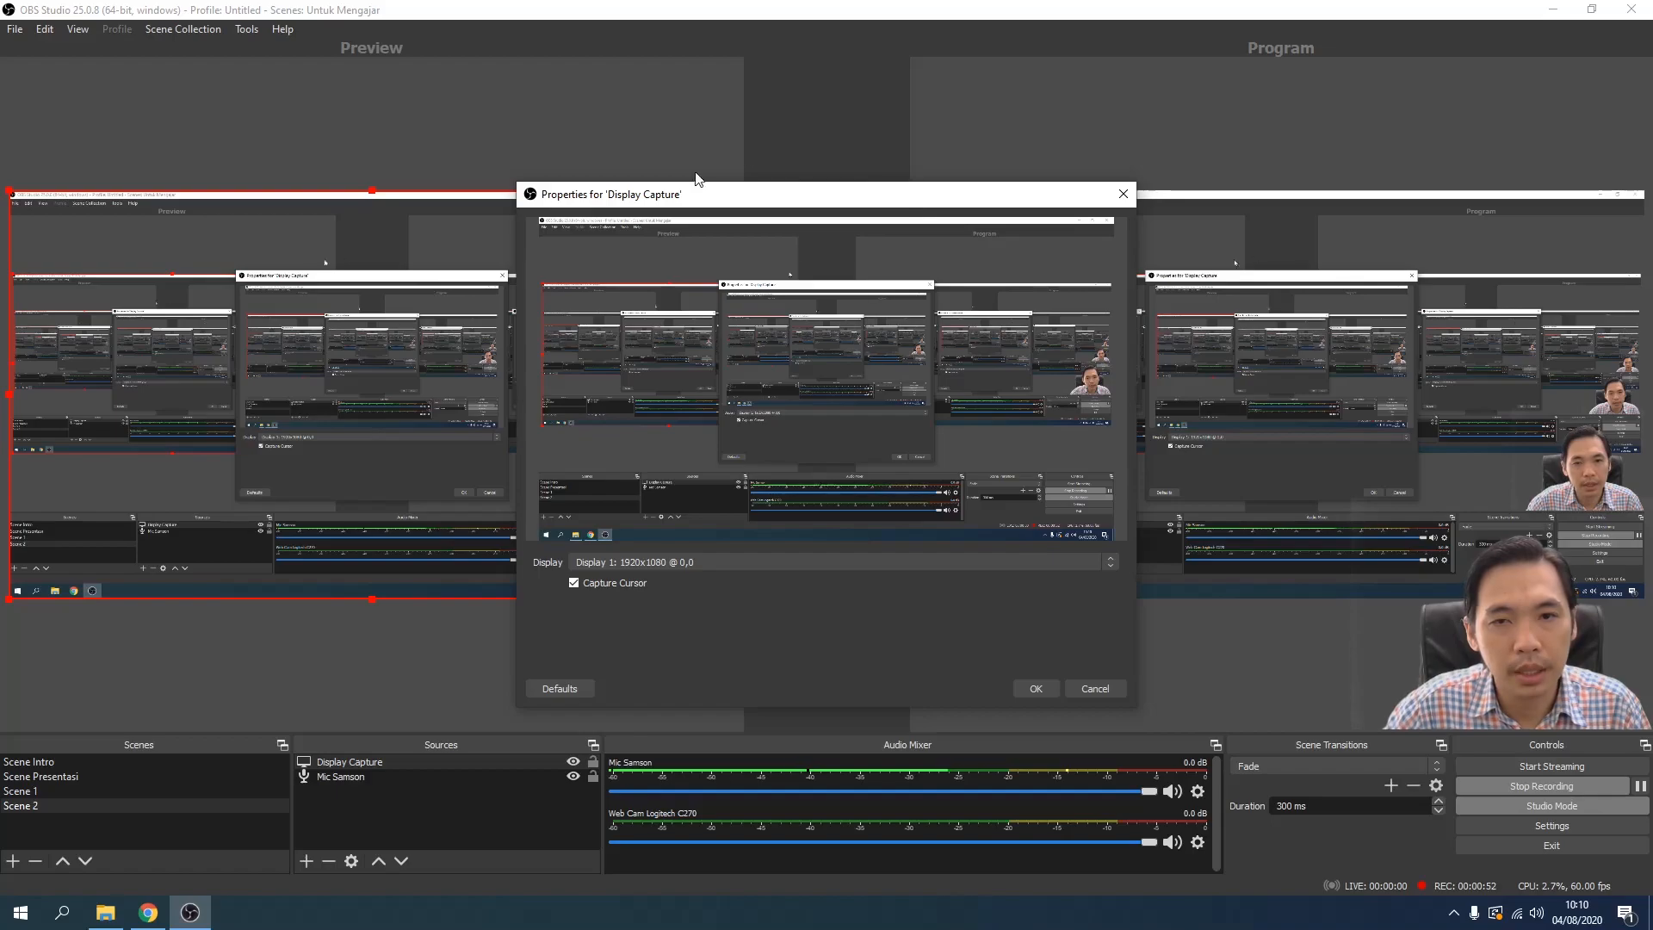
{"action": "left_click", "coordinate": [719, 558]}
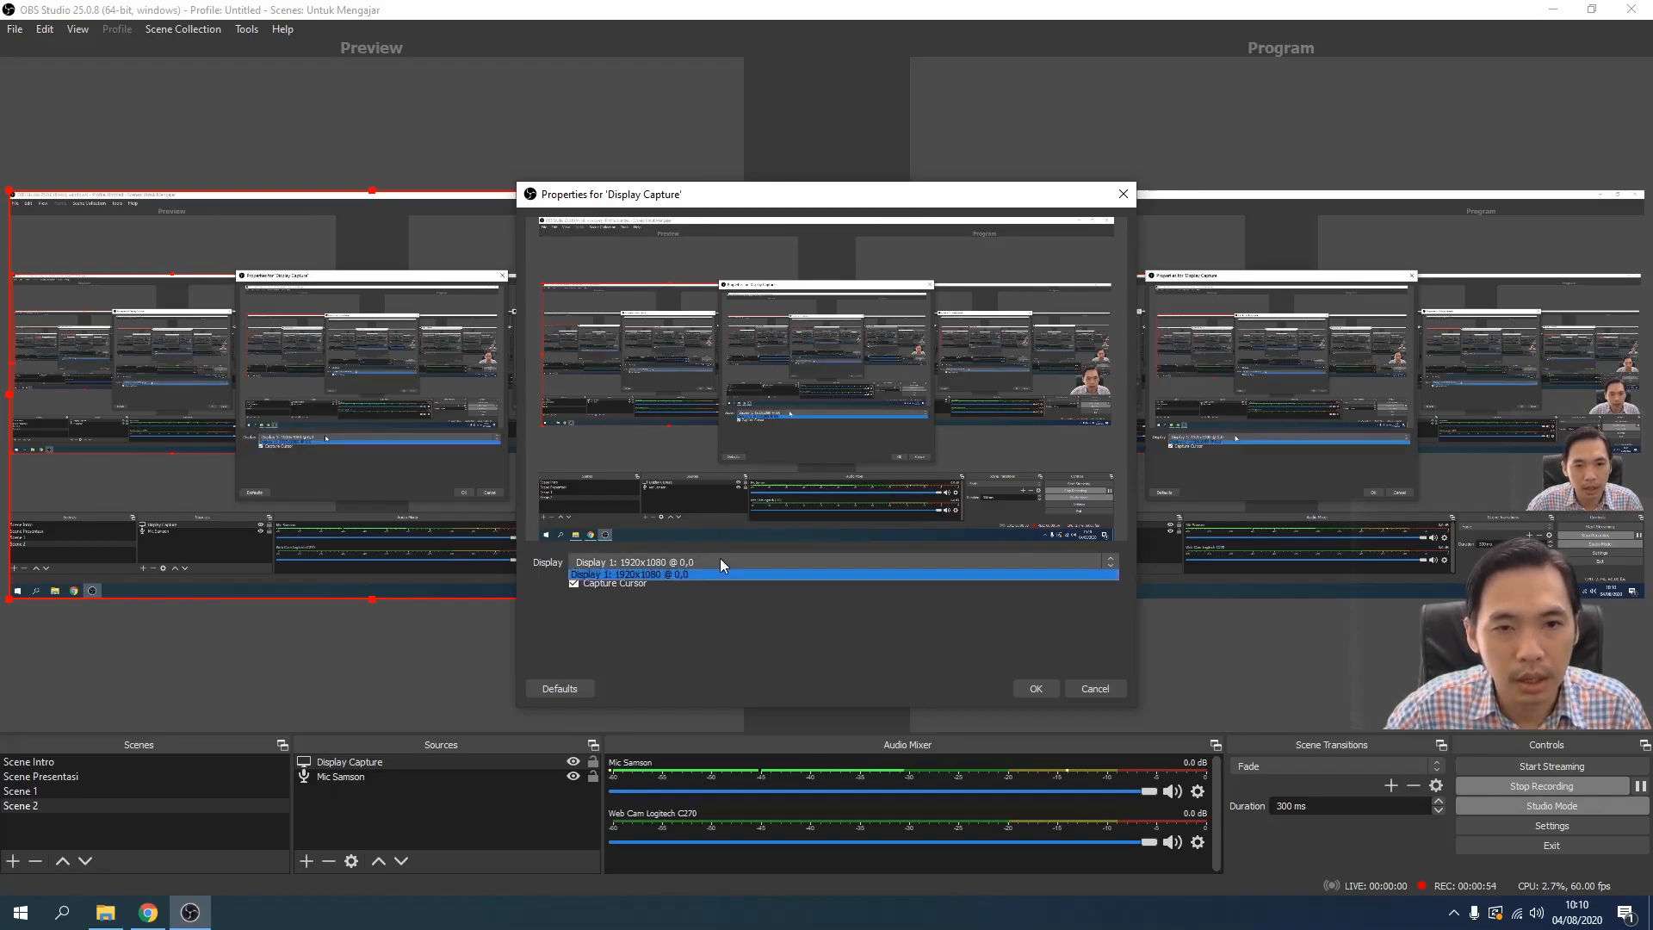
{"action": "left_click", "coordinate": [720, 561]}
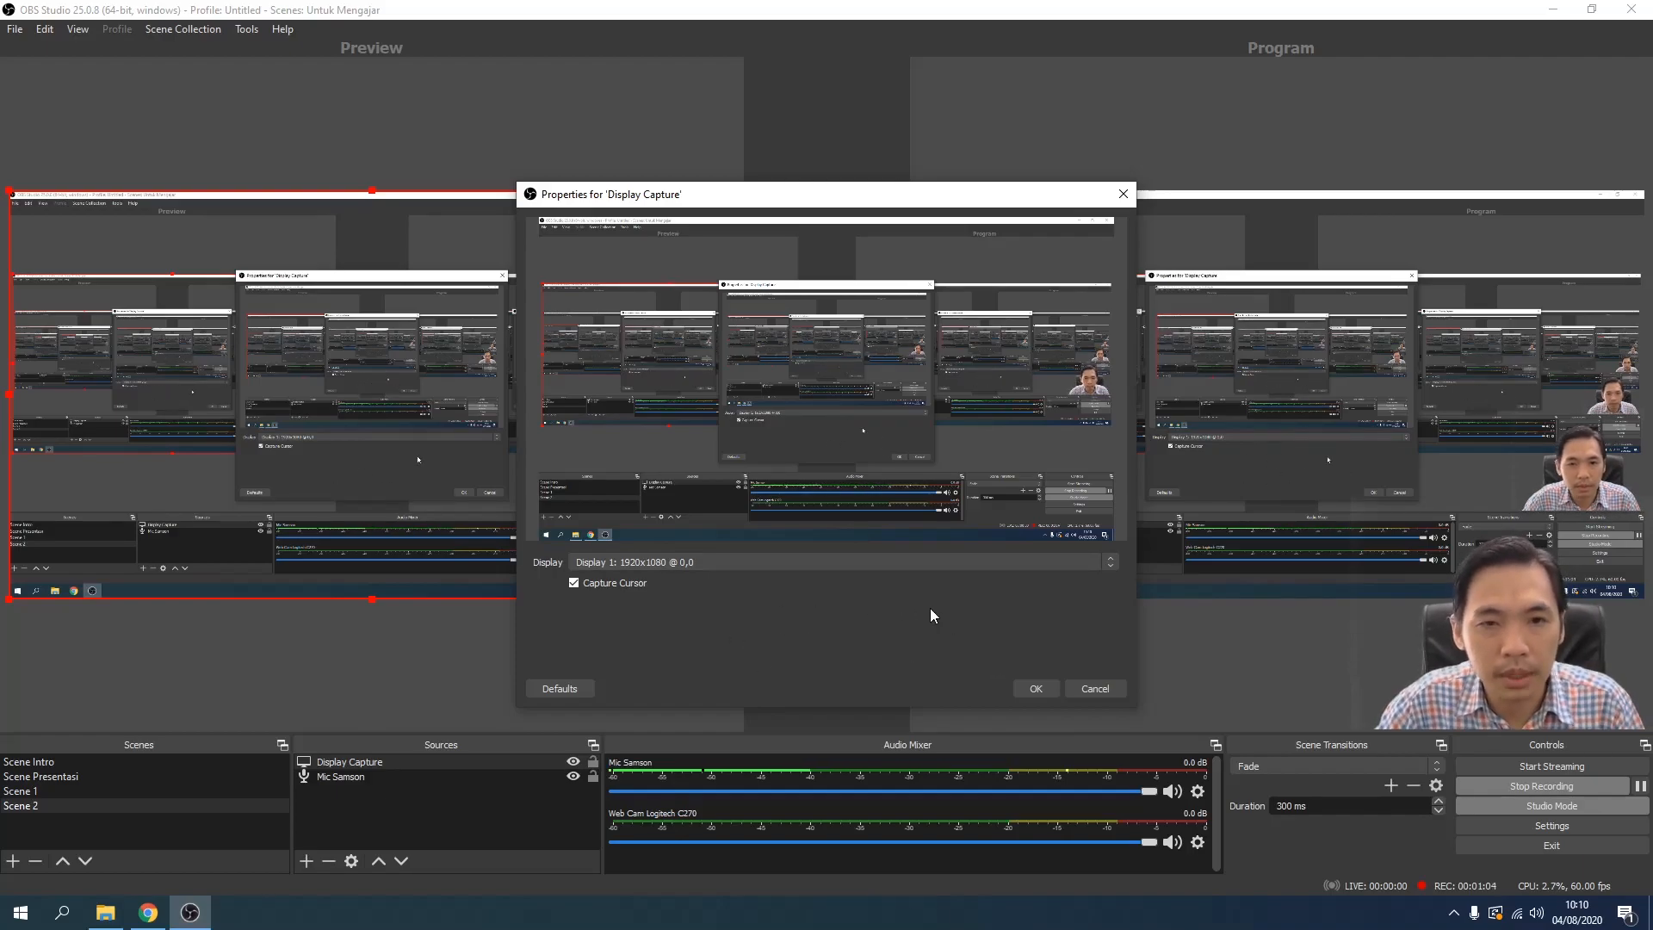
{"action": "left_click", "coordinate": [1031, 685]}
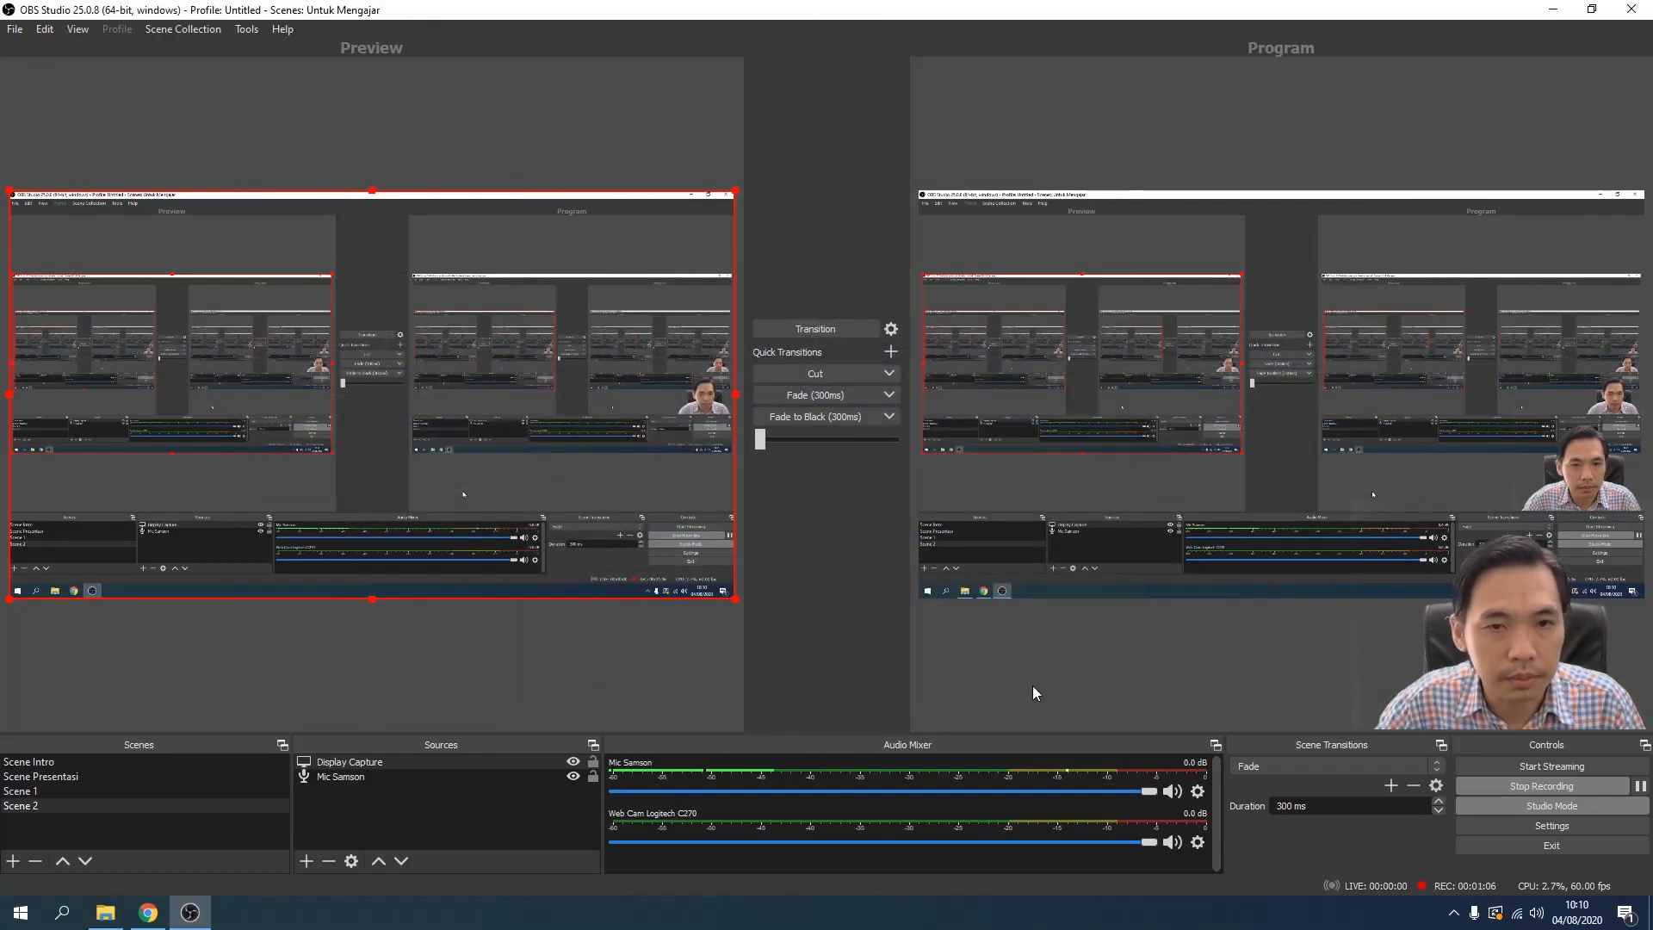
Add the existing Web Cam Logitech C270 video capture source to Scene 2
{"action": "left_click", "coordinate": [310, 864]}
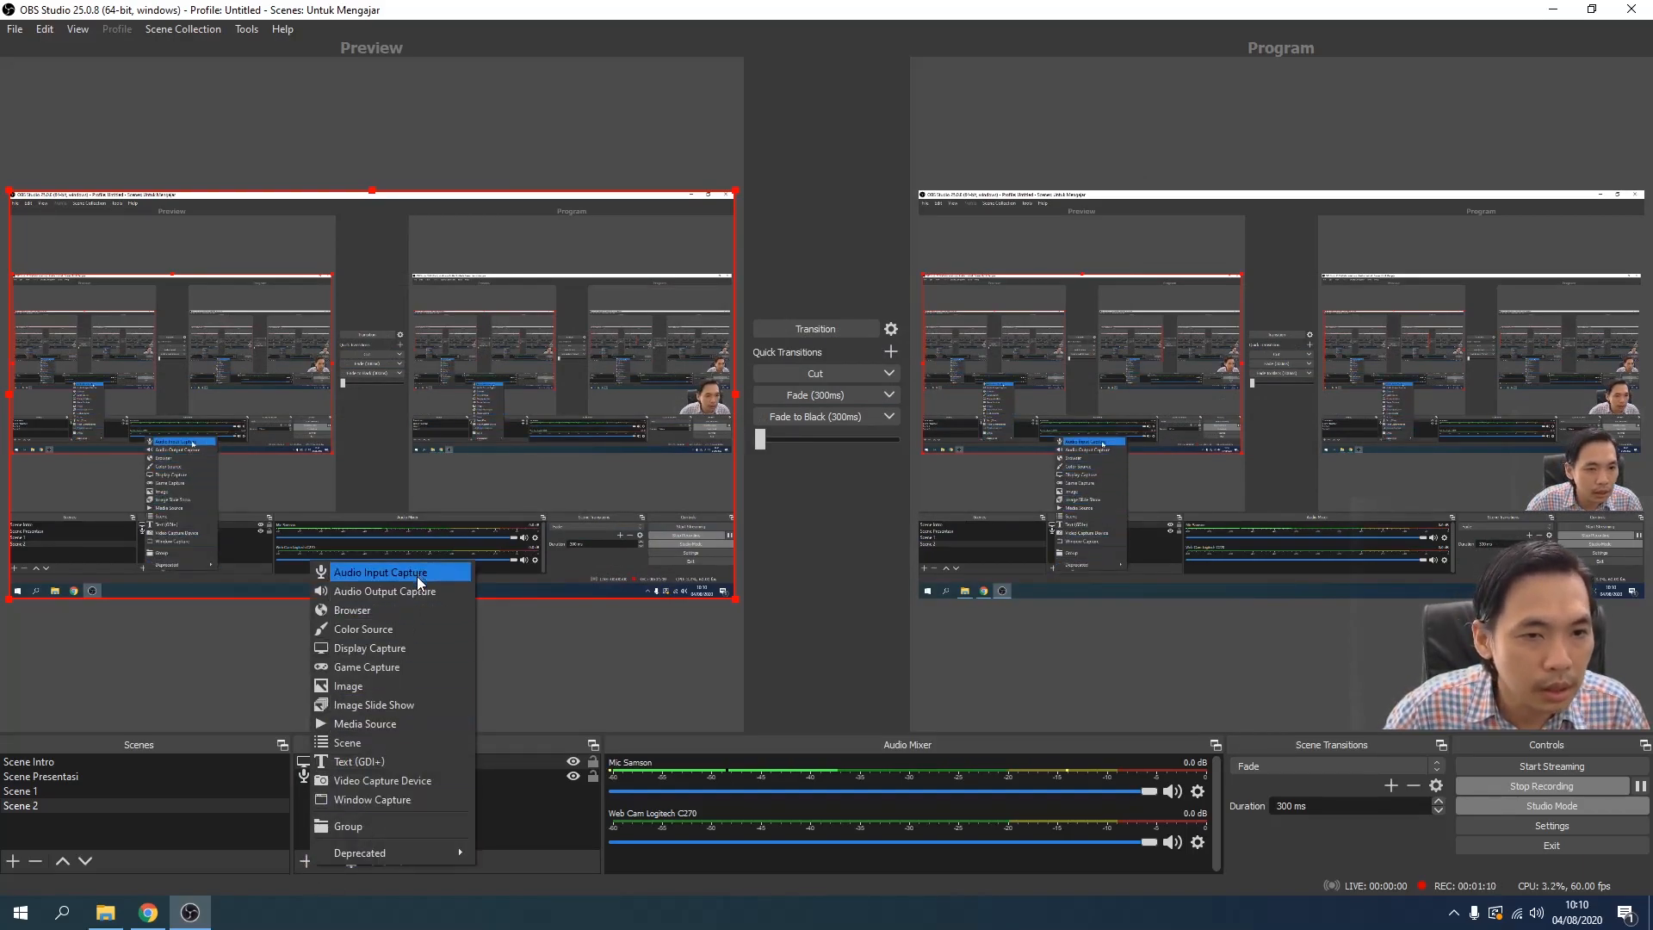
{"action": "left_click", "coordinate": [411, 780]}
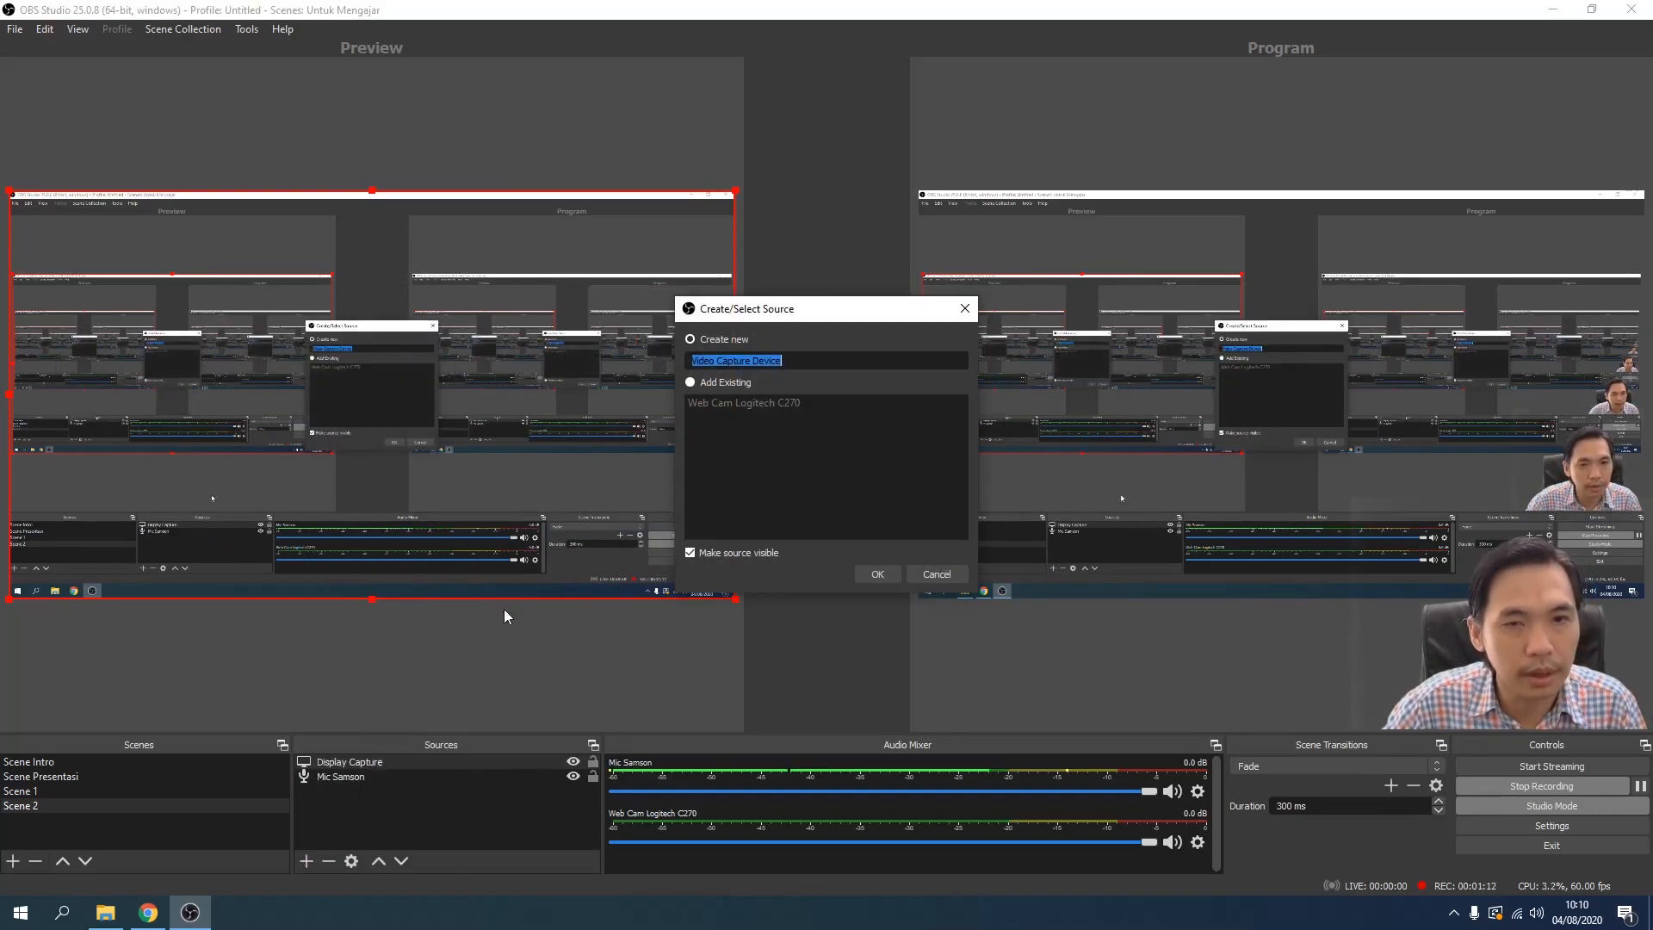
{"action": "left_click", "coordinate": [694, 384]}
{"action": "left_click", "coordinate": [727, 404]}
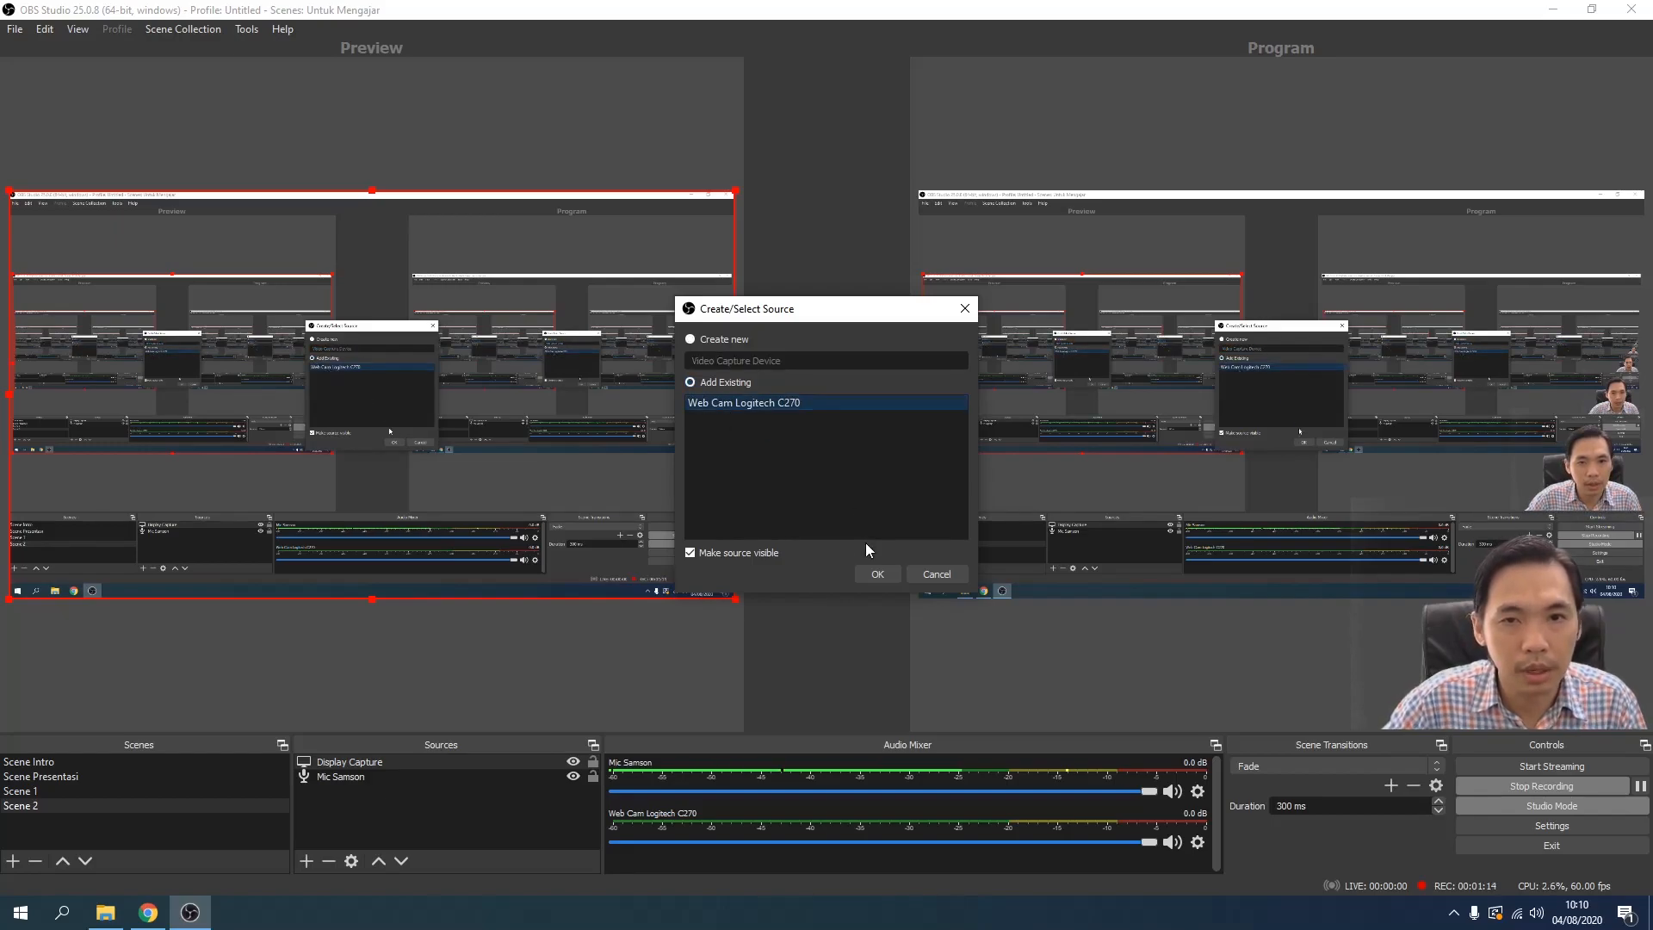
{"action": "left_click", "coordinate": [877, 573]}
Place the webcam image over the lower-right corner of the screen capture, shrink it to a small inset and shift it slightly upward
{"action": "left_click_drag", "start_coordinate": [261, 384], "coordinate": [628, 544]}
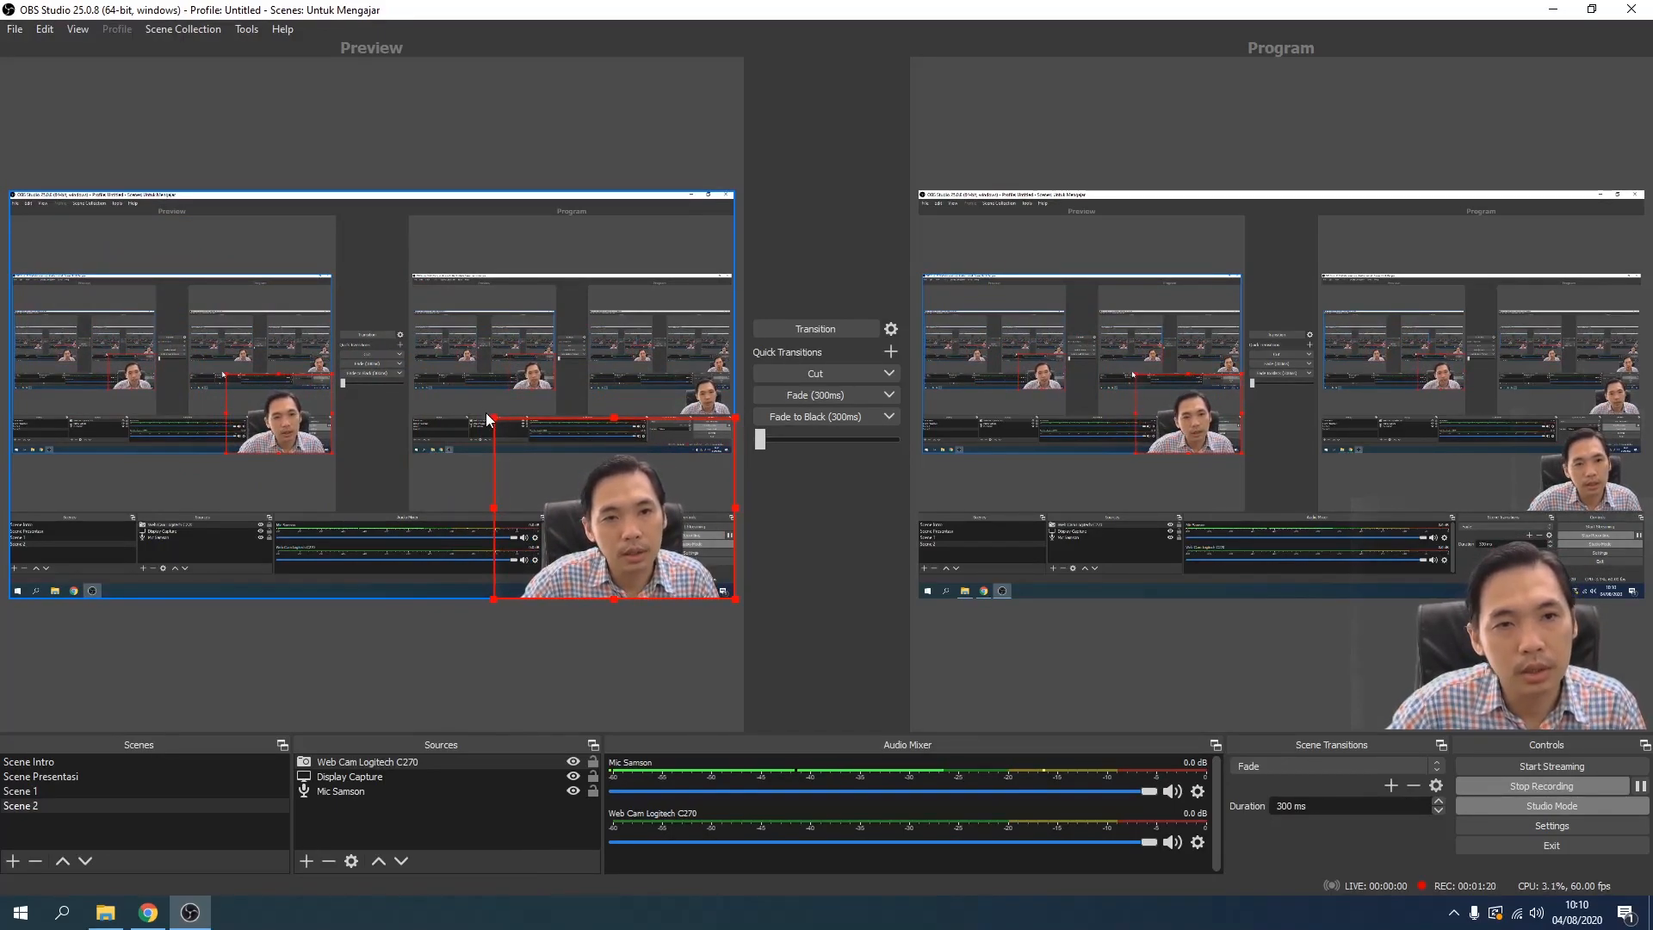
{"action": "left_click_drag", "start_coordinate": [488, 420], "coordinate": [566, 522]}
{"action": "left_click_drag", "start_coordinate": [660, 563], "coordinate": [653, 472]}
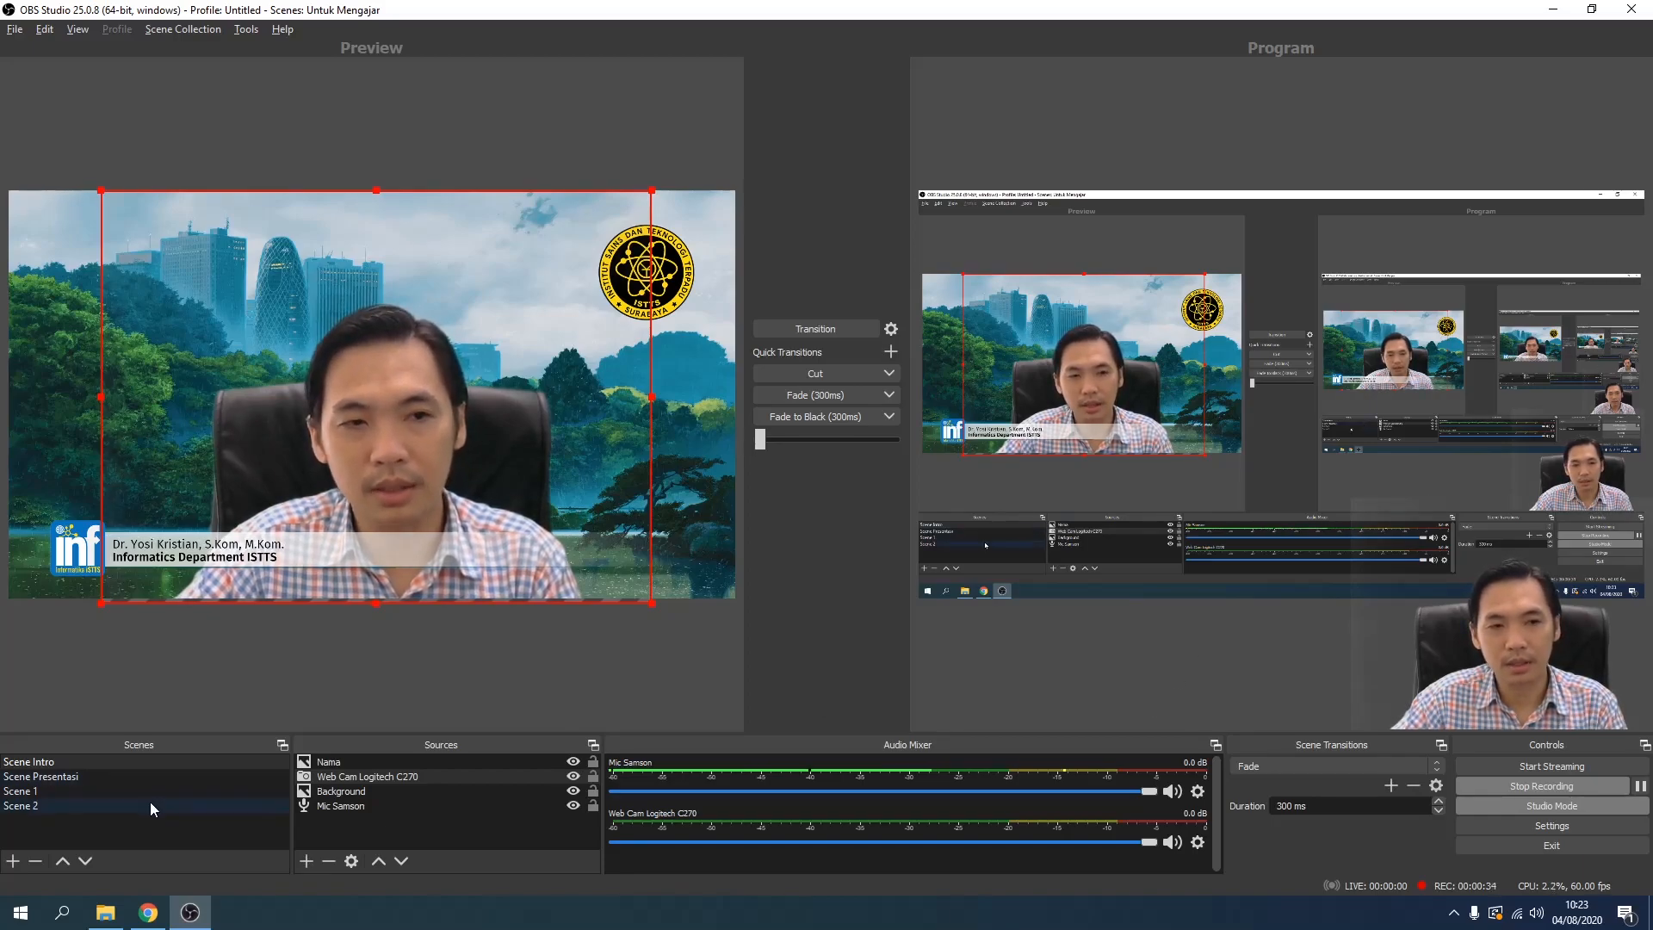
Compare Scene Presentasi, Scene Intro and Scene 1 in the preview, ending on Scene Presentasi
{"action": "left_click", "coordinate": [158, 778]}
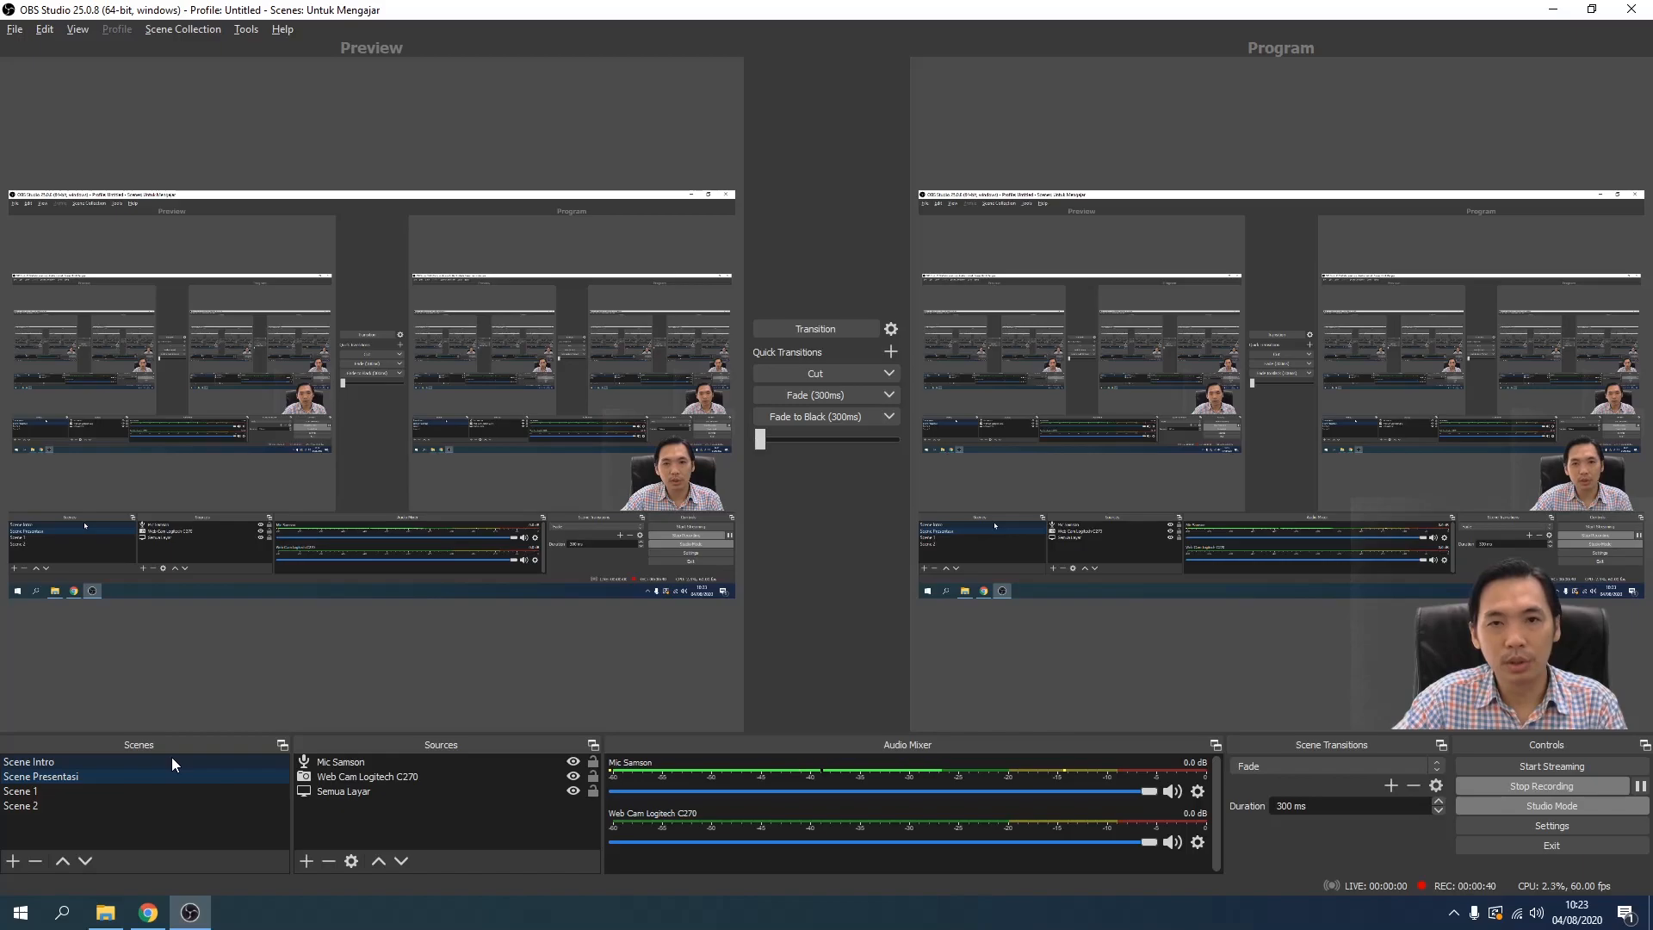
{"action": "left_click", "coordinate": [172, 757]}
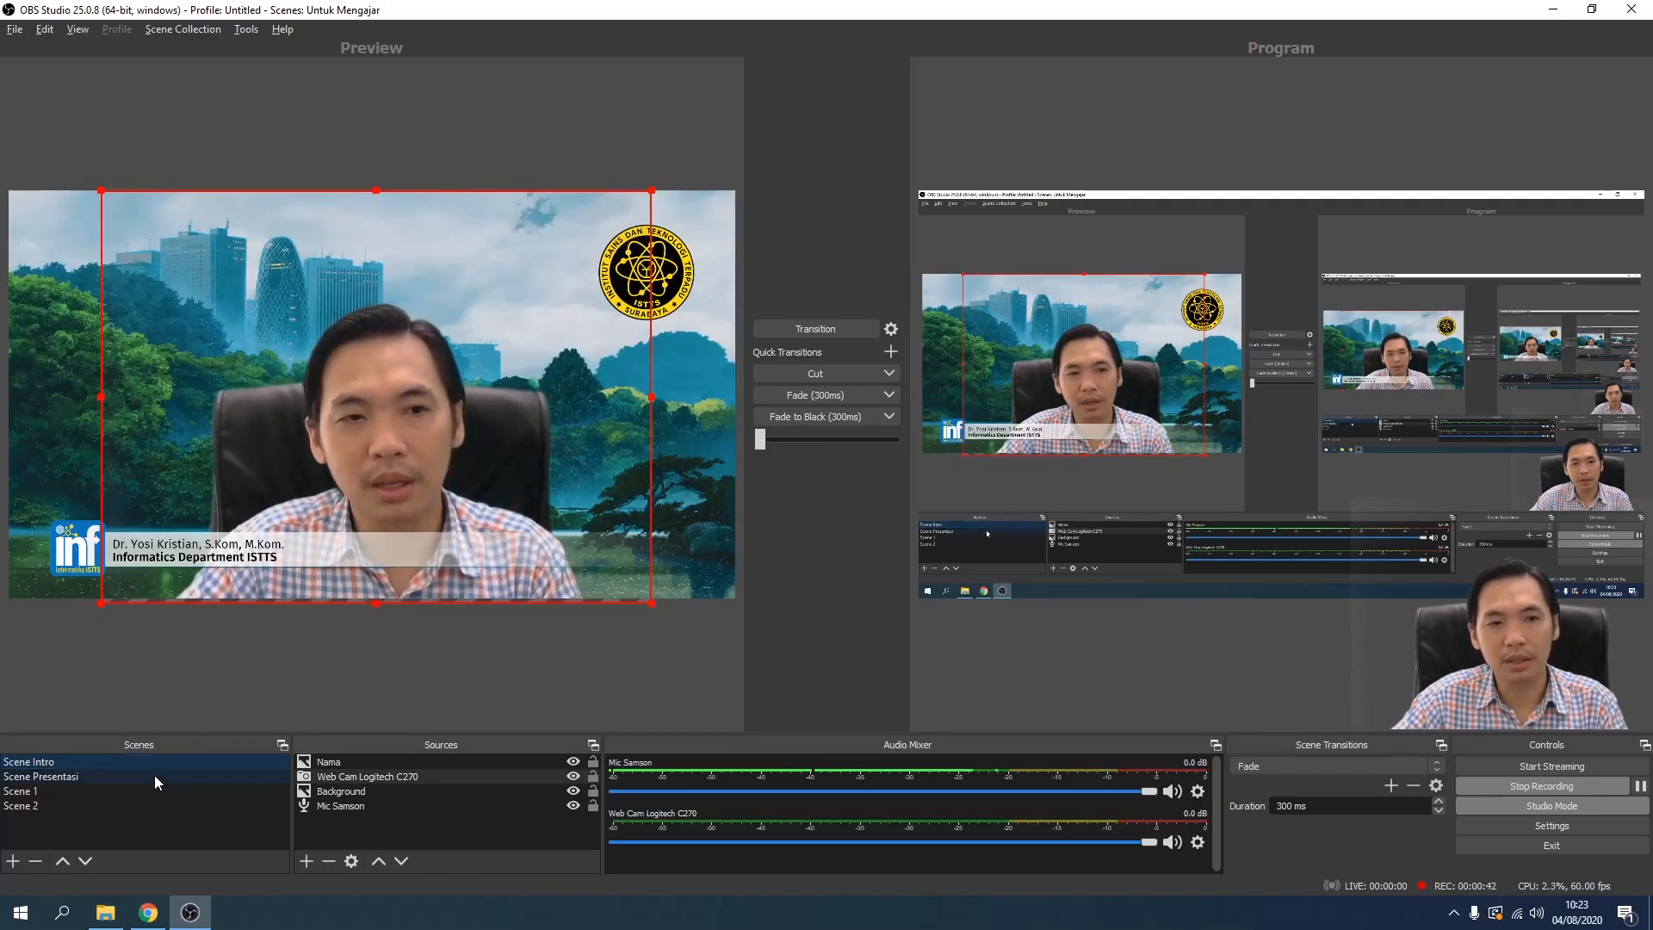
{"action": "left_click", "coordinate": [153, 776]}
{"action": "left_click", "coordinate": [142, 791]}
{"action": "left_click", "coordinate": [141, 780]}
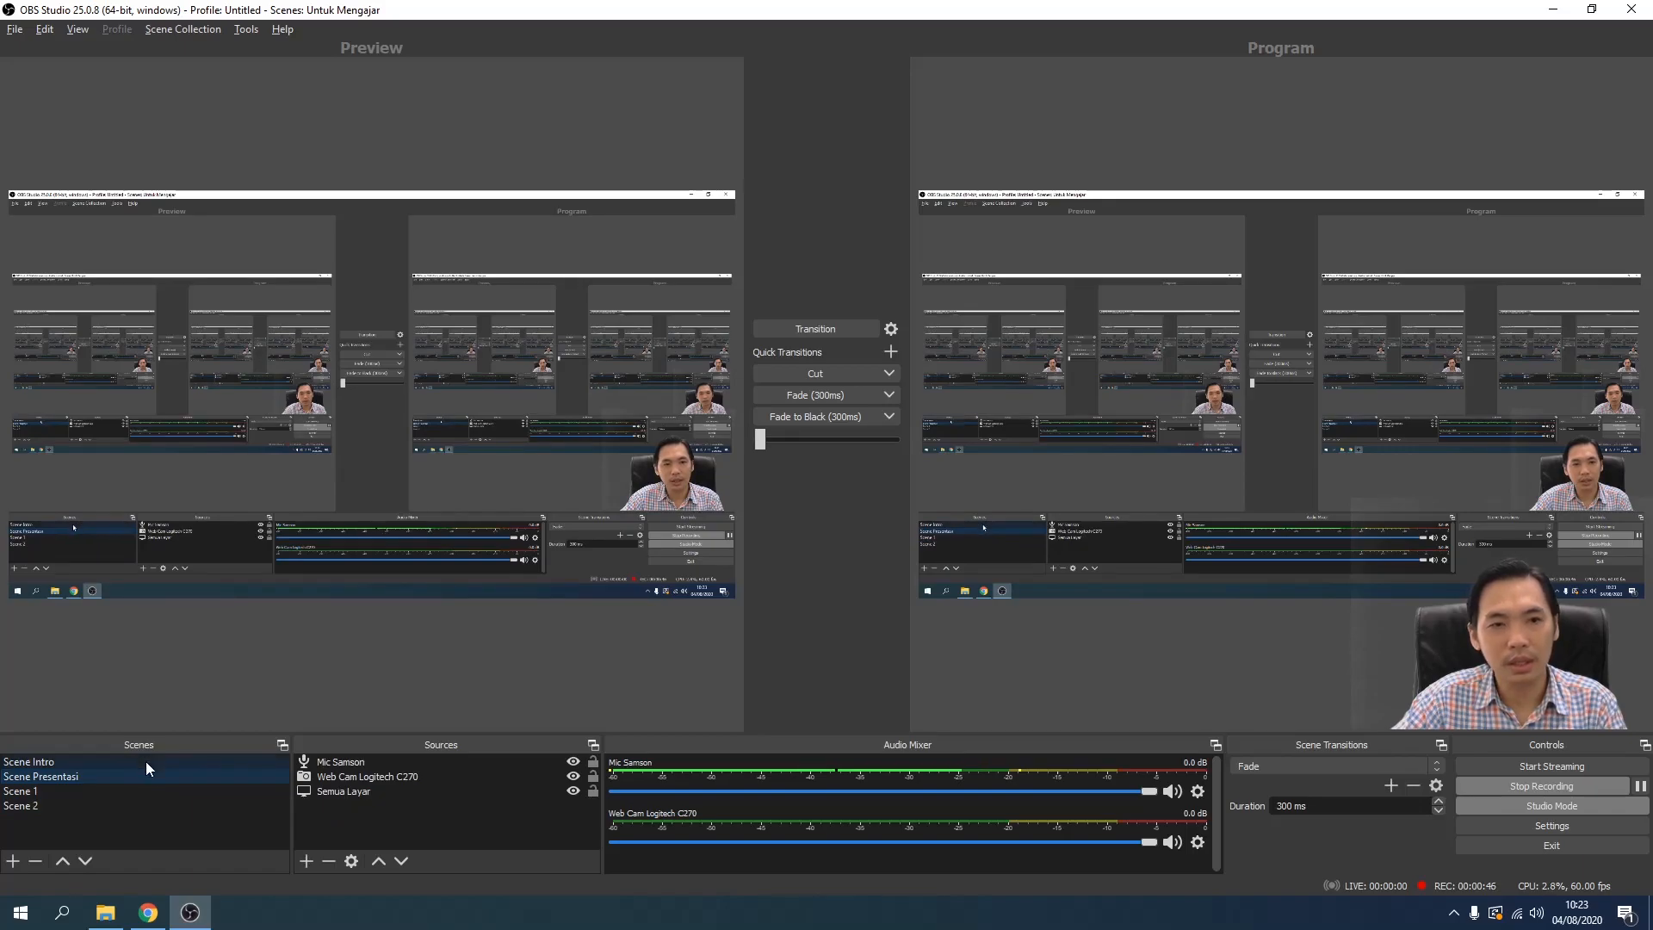
Load Scene Intro into the preview, transition it to the program output and transition back to the screen-capture scene
{"action": "left_click", "coordinate": [142, 761]}
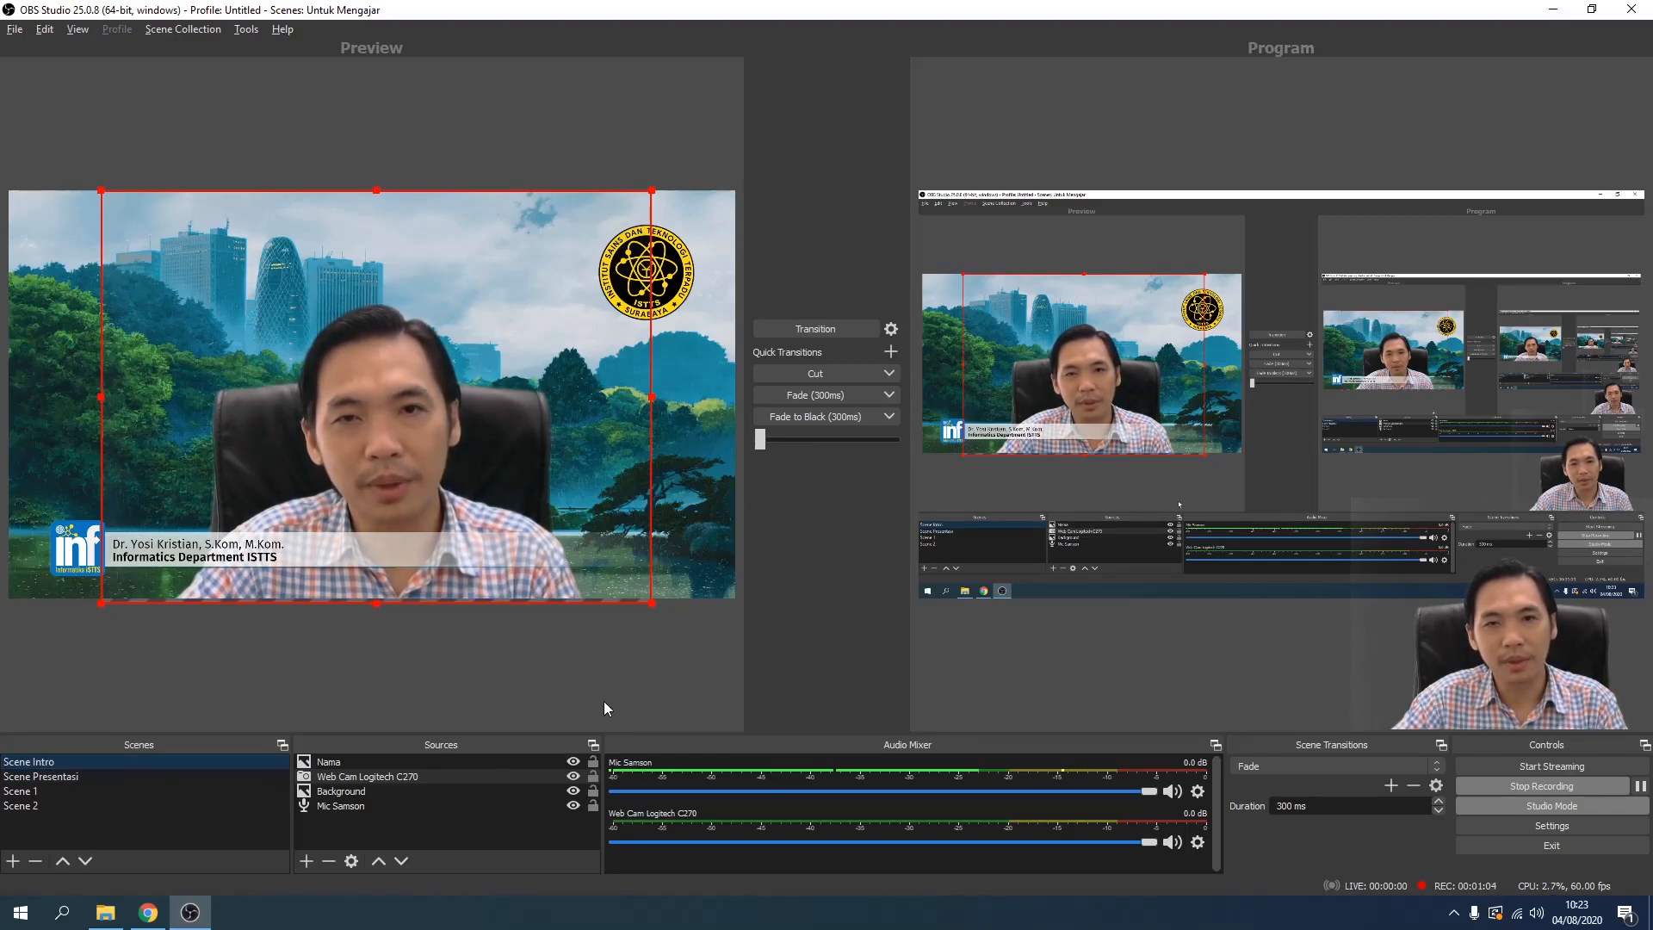
{"action": "left_click", "coordinate": [807, 328]}
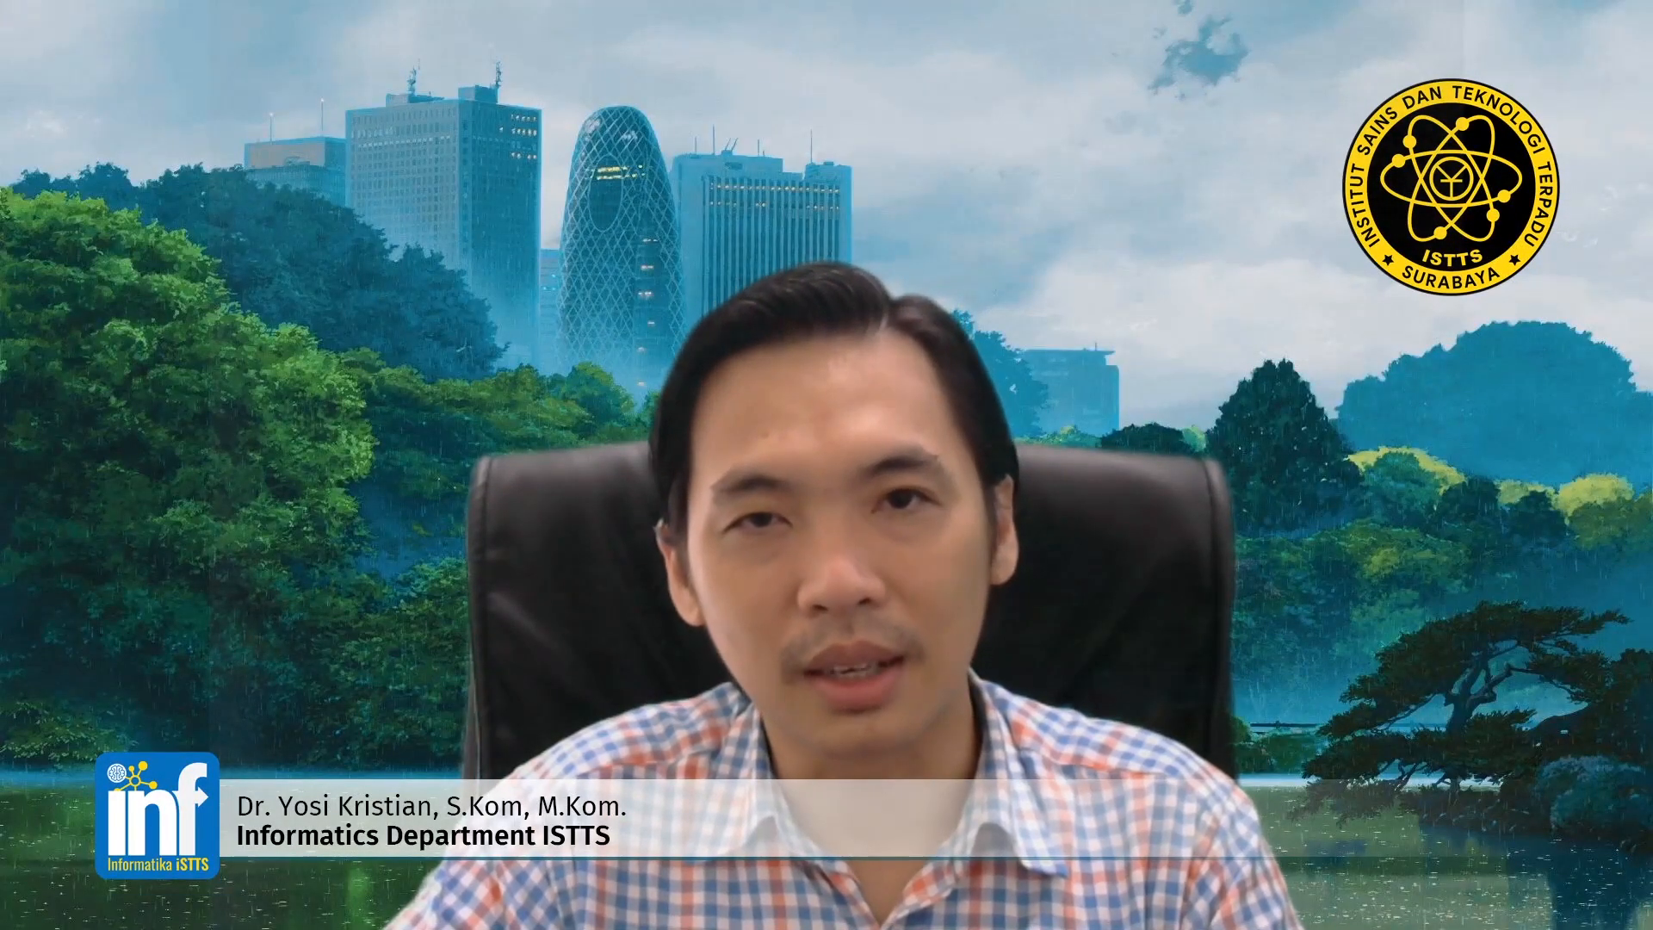
{"action": "left_click", "coordinate": [814, 332]}
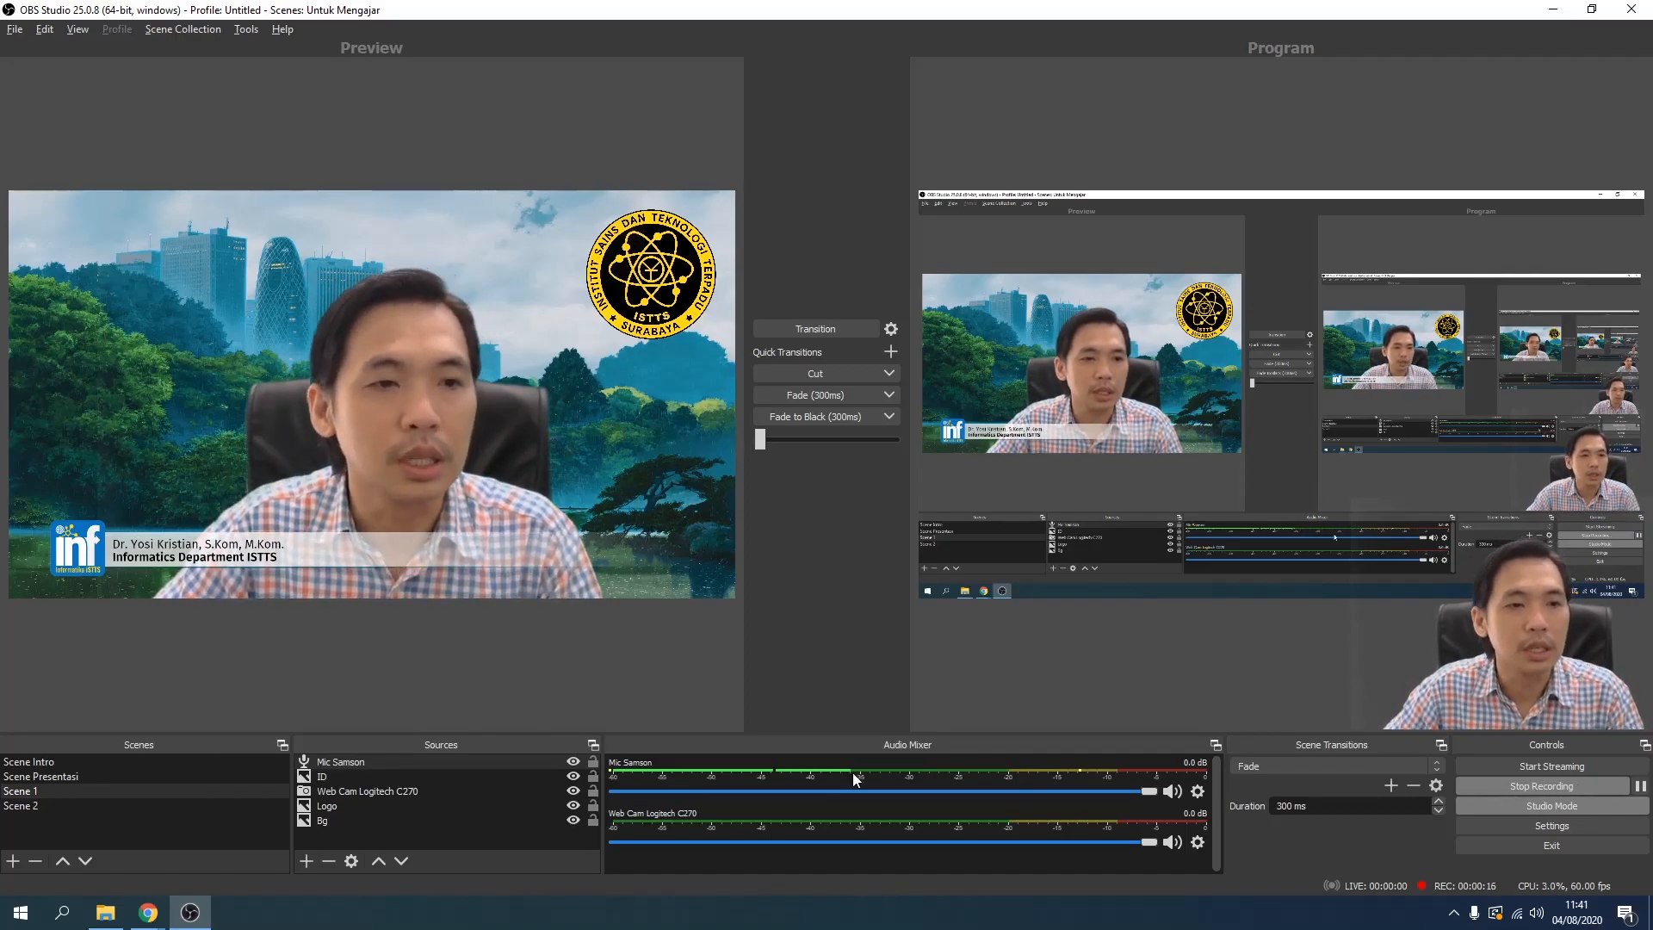
Open the hotkey settings and review the assignments for recording and for switching to each scene
{"action": "left_click", "coordinate": [15, 33]}
{"action": "left_click", "coordinate": [57, 91]}
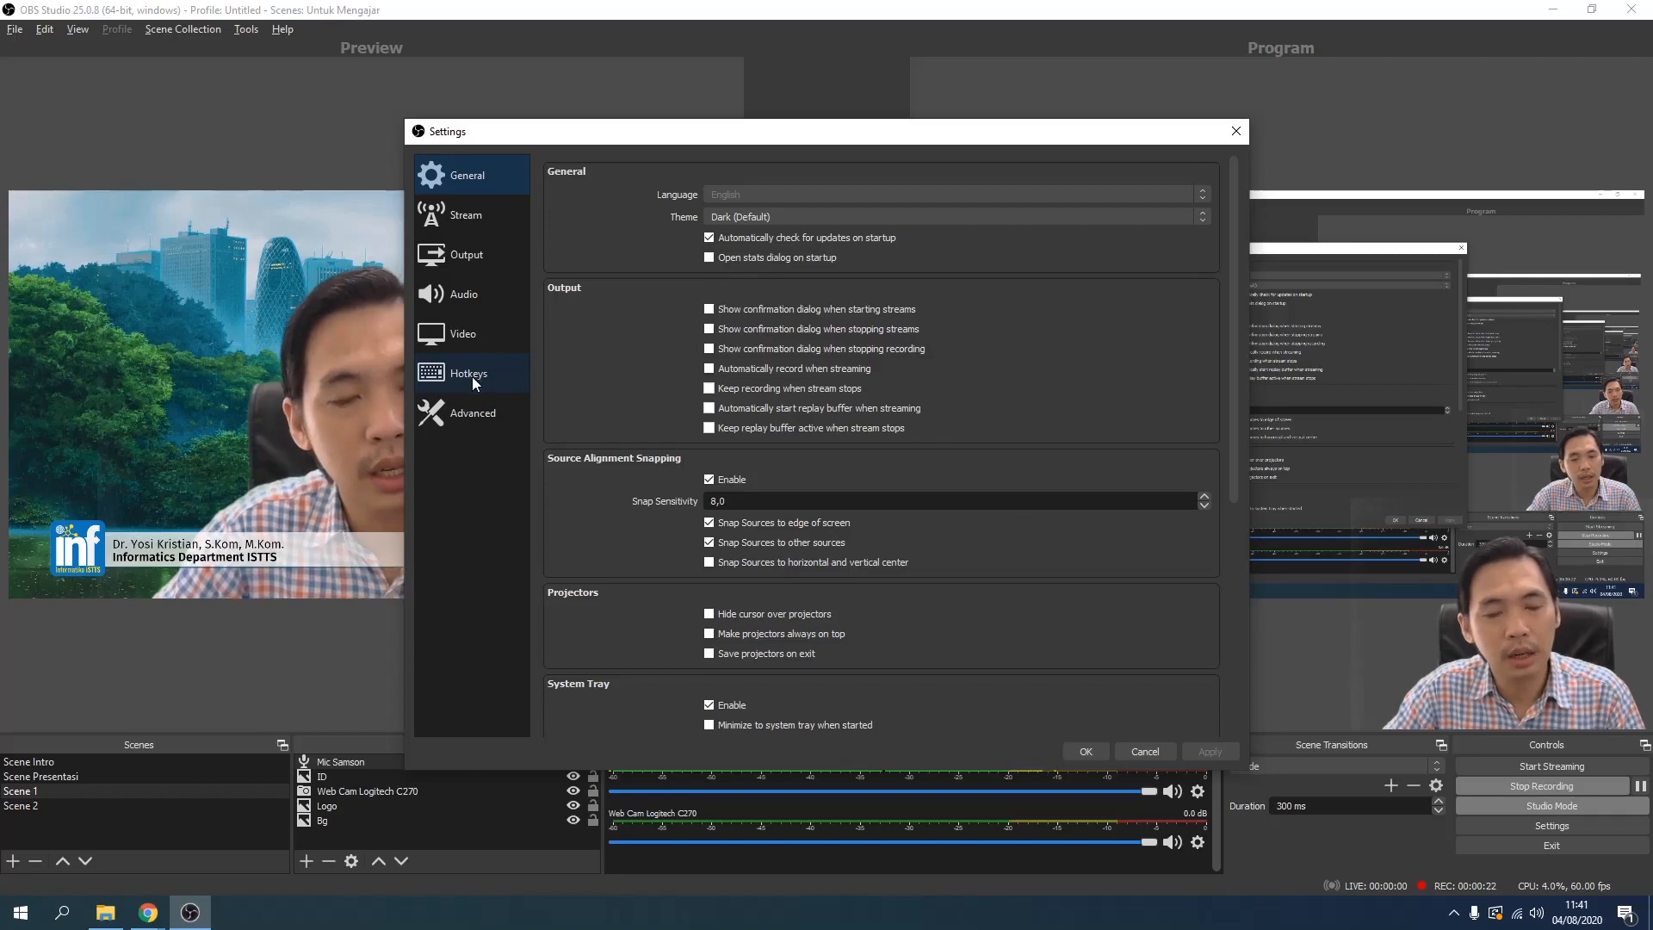
{"action": "left_click", "coordinate": [472, 375]}
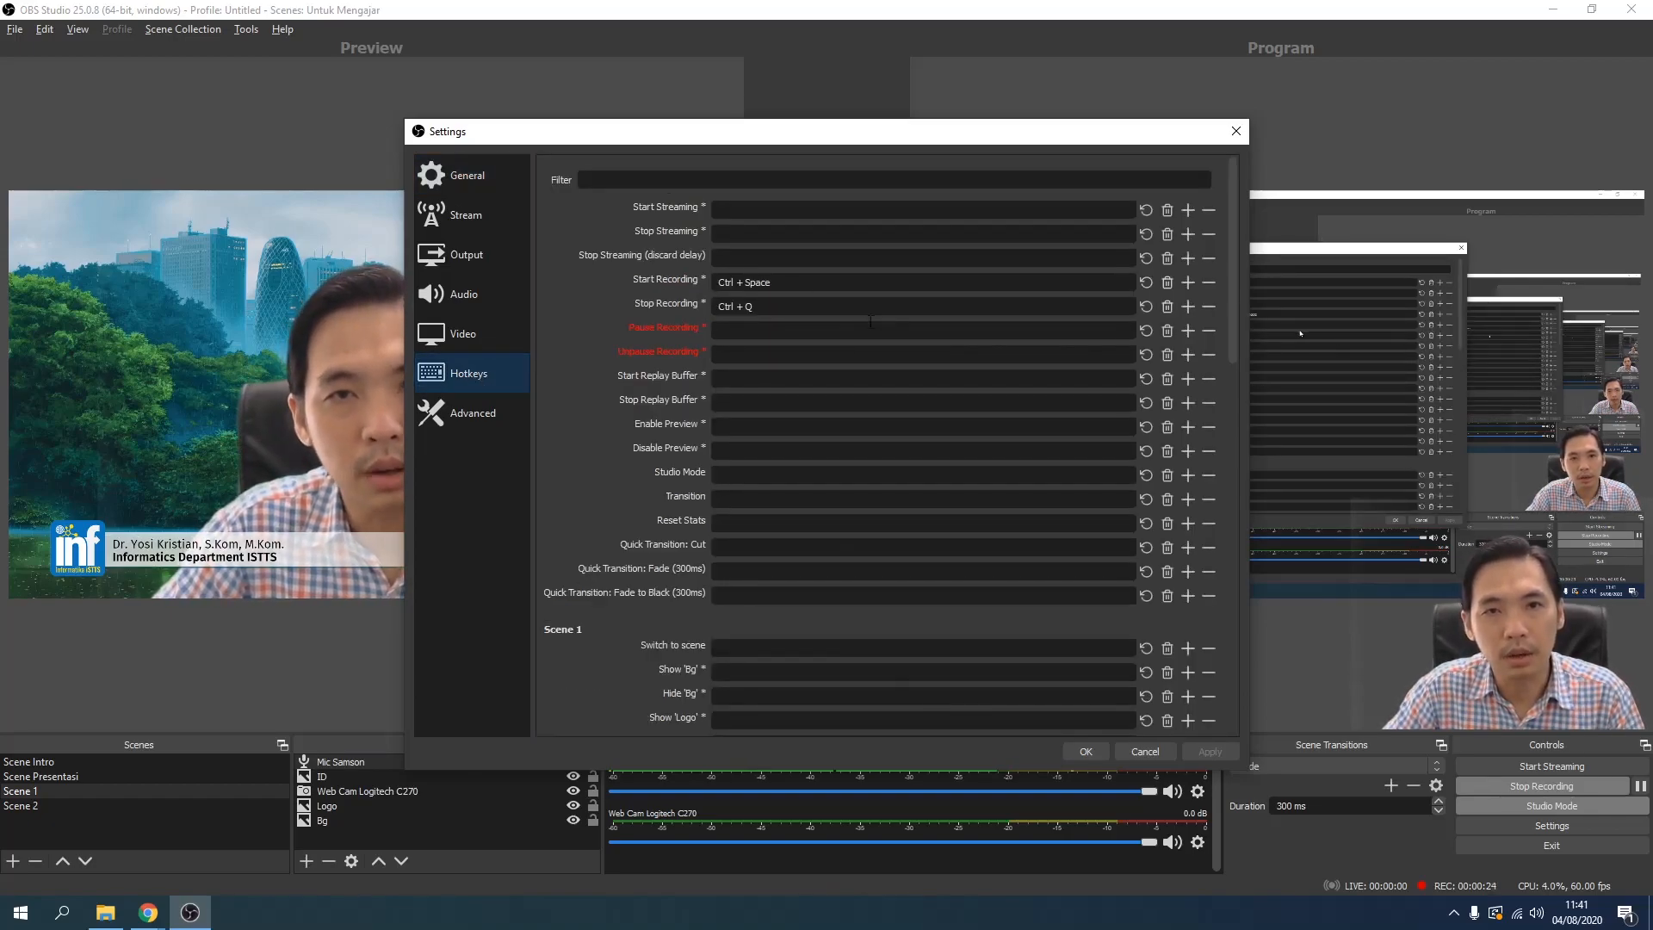
{"action": "scroll", "coordinate": [869, 327], "scroll_direction": "down", "scroll_amount": 8}
{"action": "scroll", "coordinate": [886, 337], "scroll_direction": "down", "scroll_amount": 6}
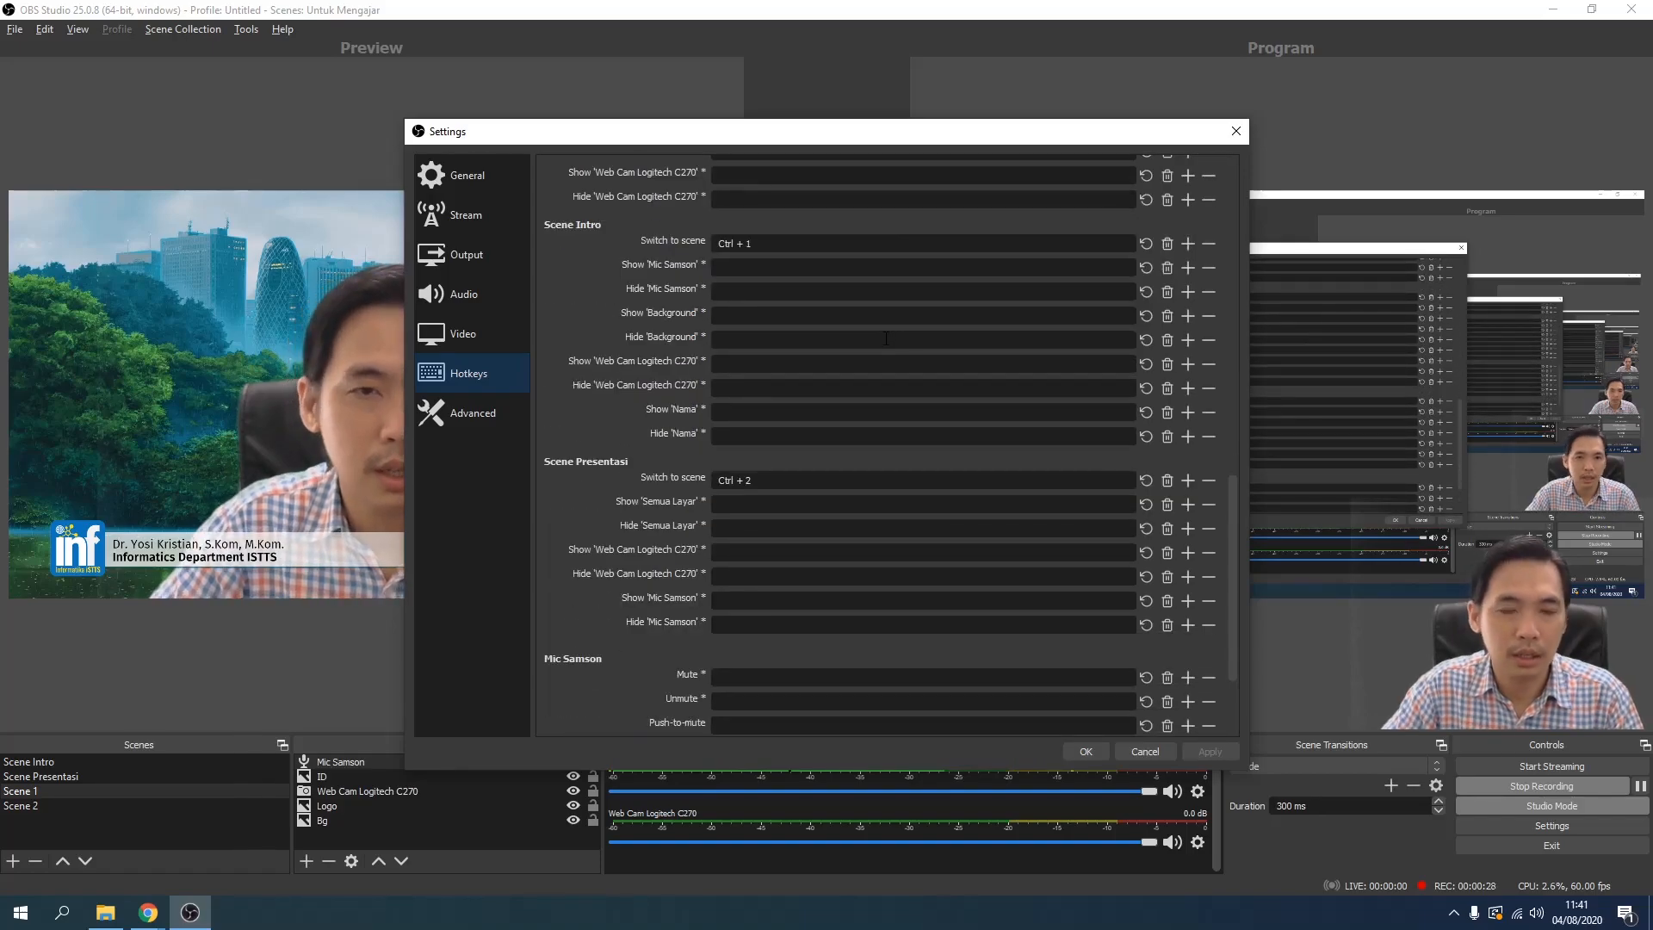
{"action": "scroll", "coordinate": [886, 337], "scroll_direction": "down", "scroll_amount": 1}
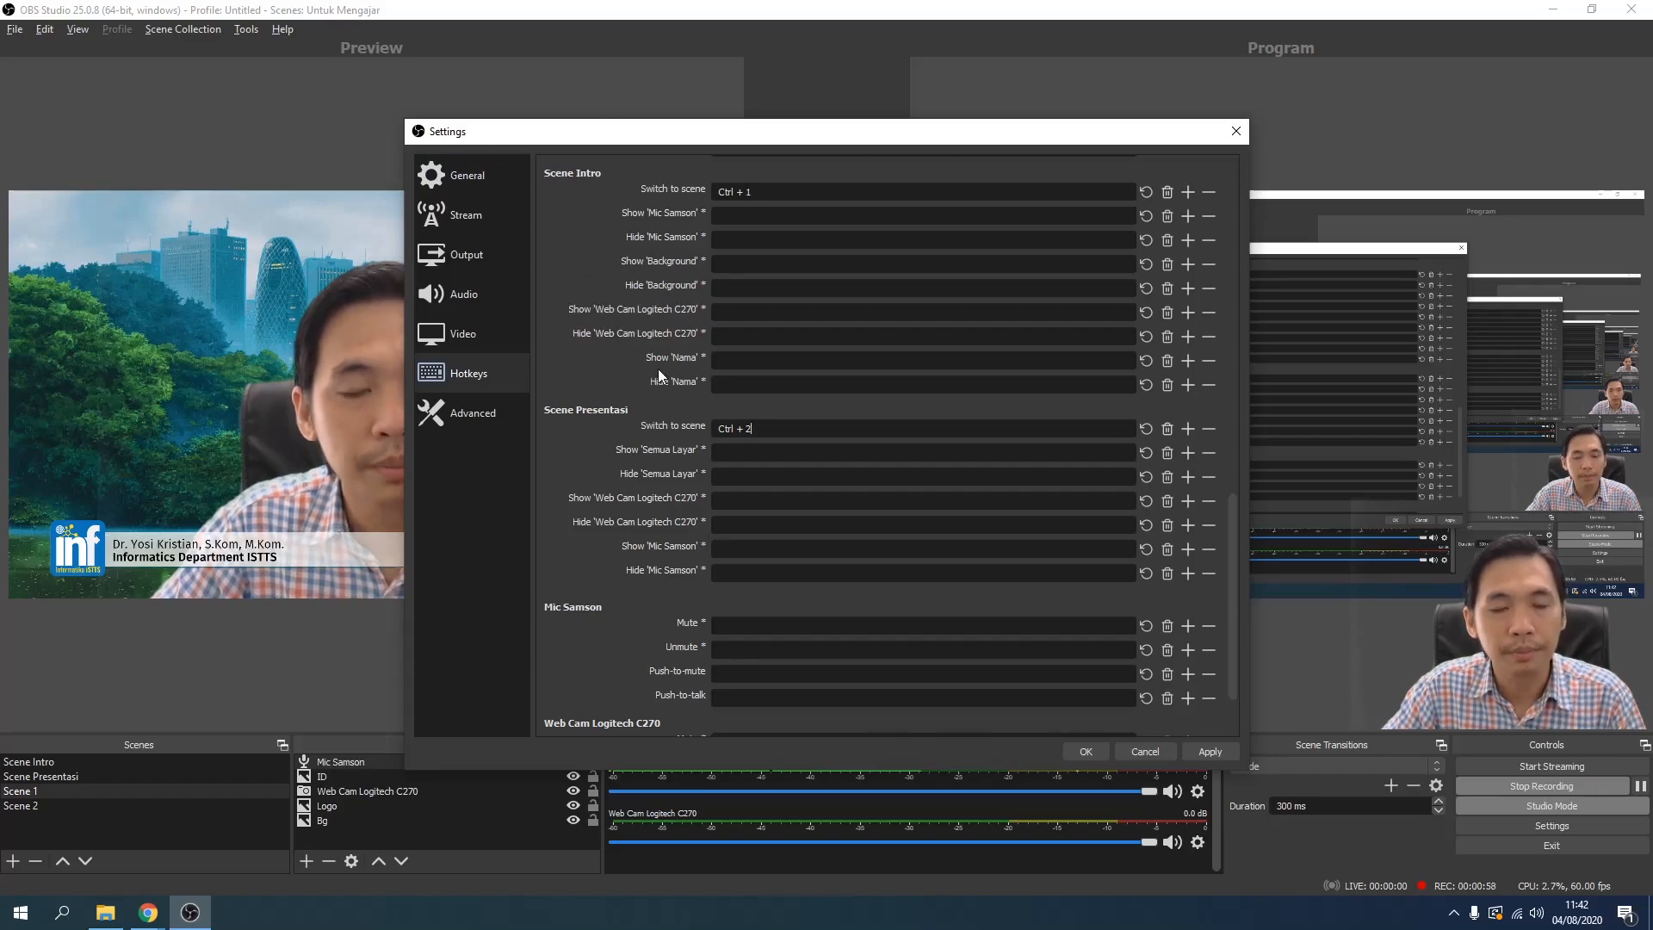
{"action": "scroll", "coordinate": [697, 447], "scroll_direction": "up", "scroll_amount": 5}
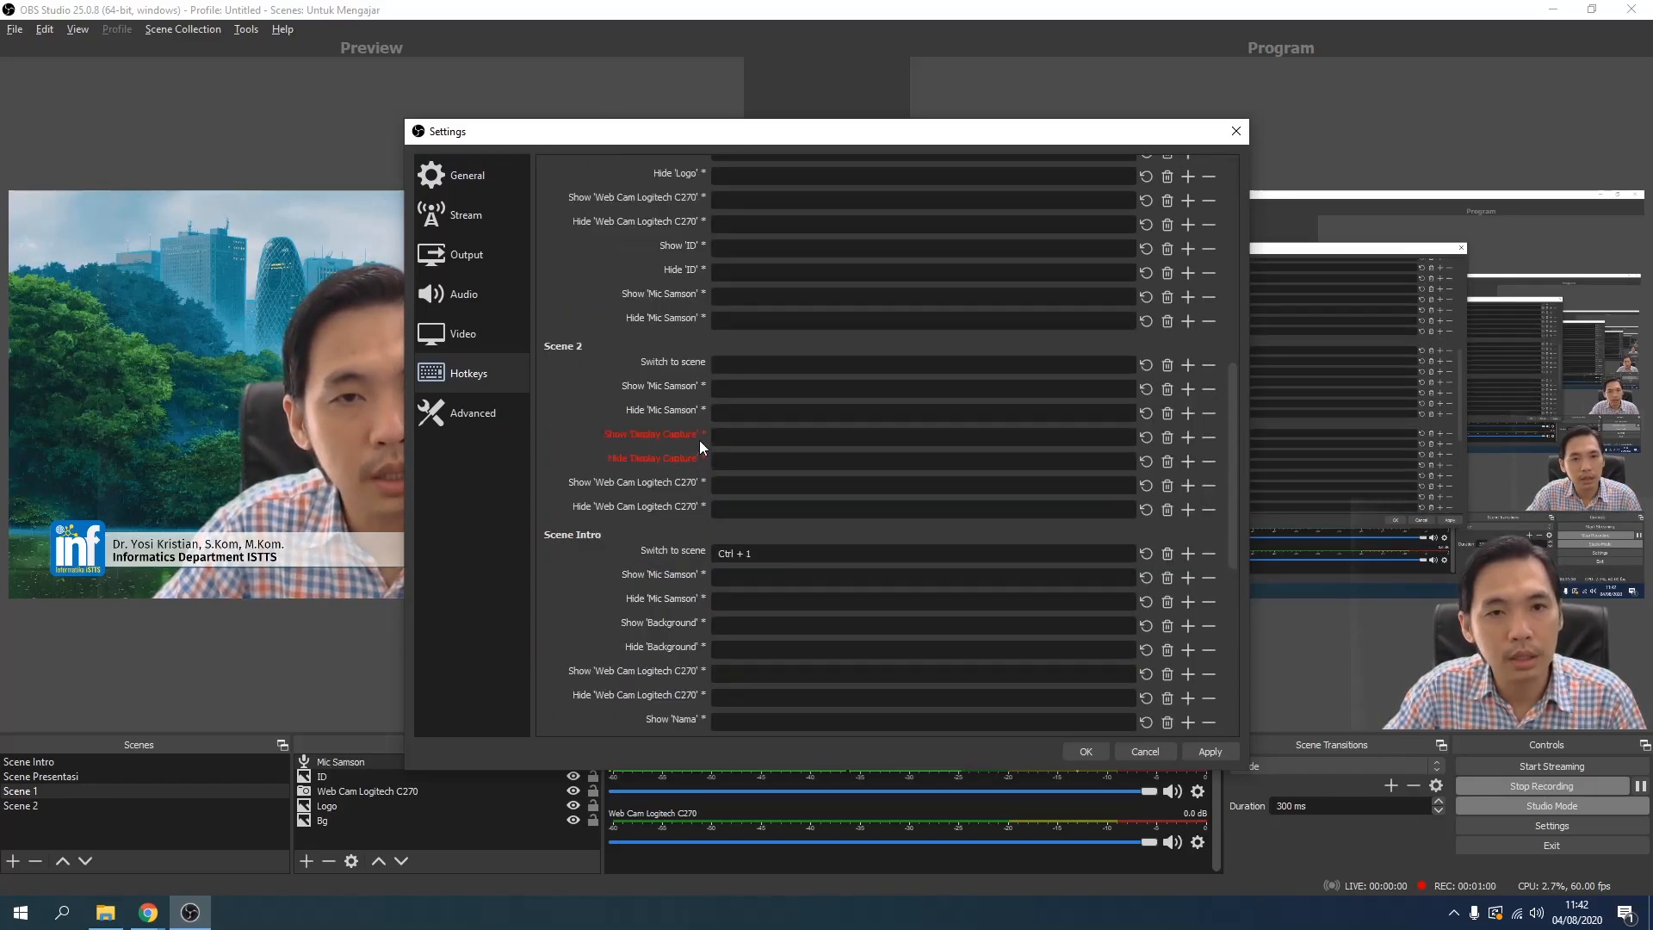
{"action": "scroll", "coordinate": [699, 439], "scroll_direction": "up", "scroll_amount": 3}
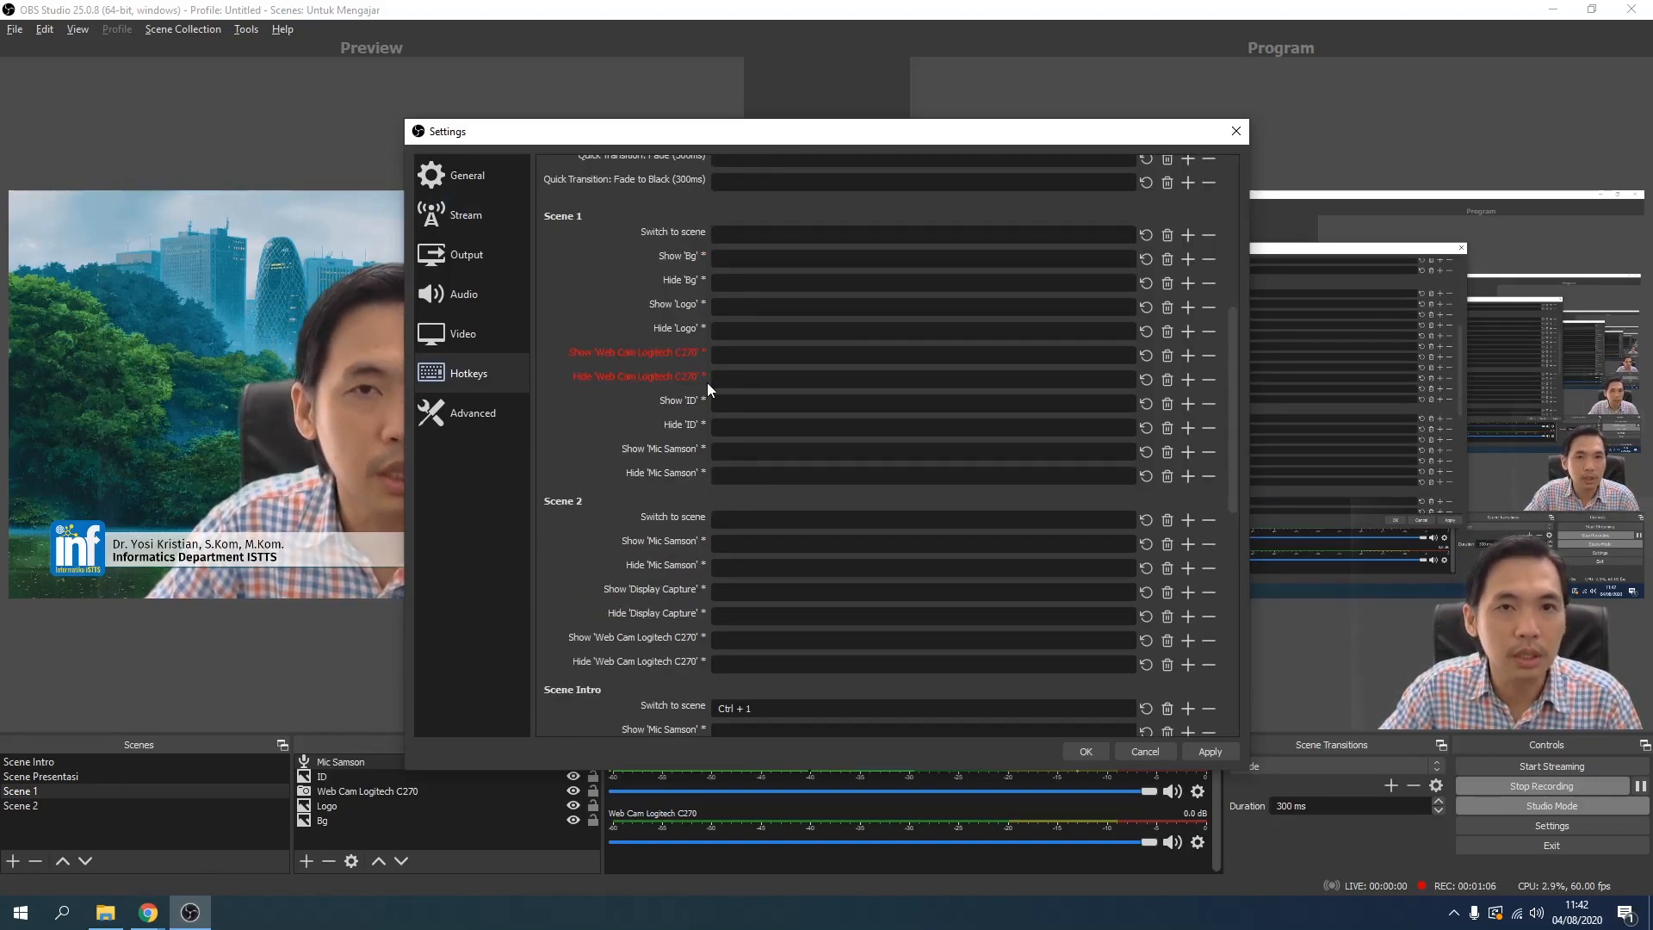
{"action": "scroll", "coordinate": [711, 384], "scroll_direction": "up", "scroll_amount": 8}
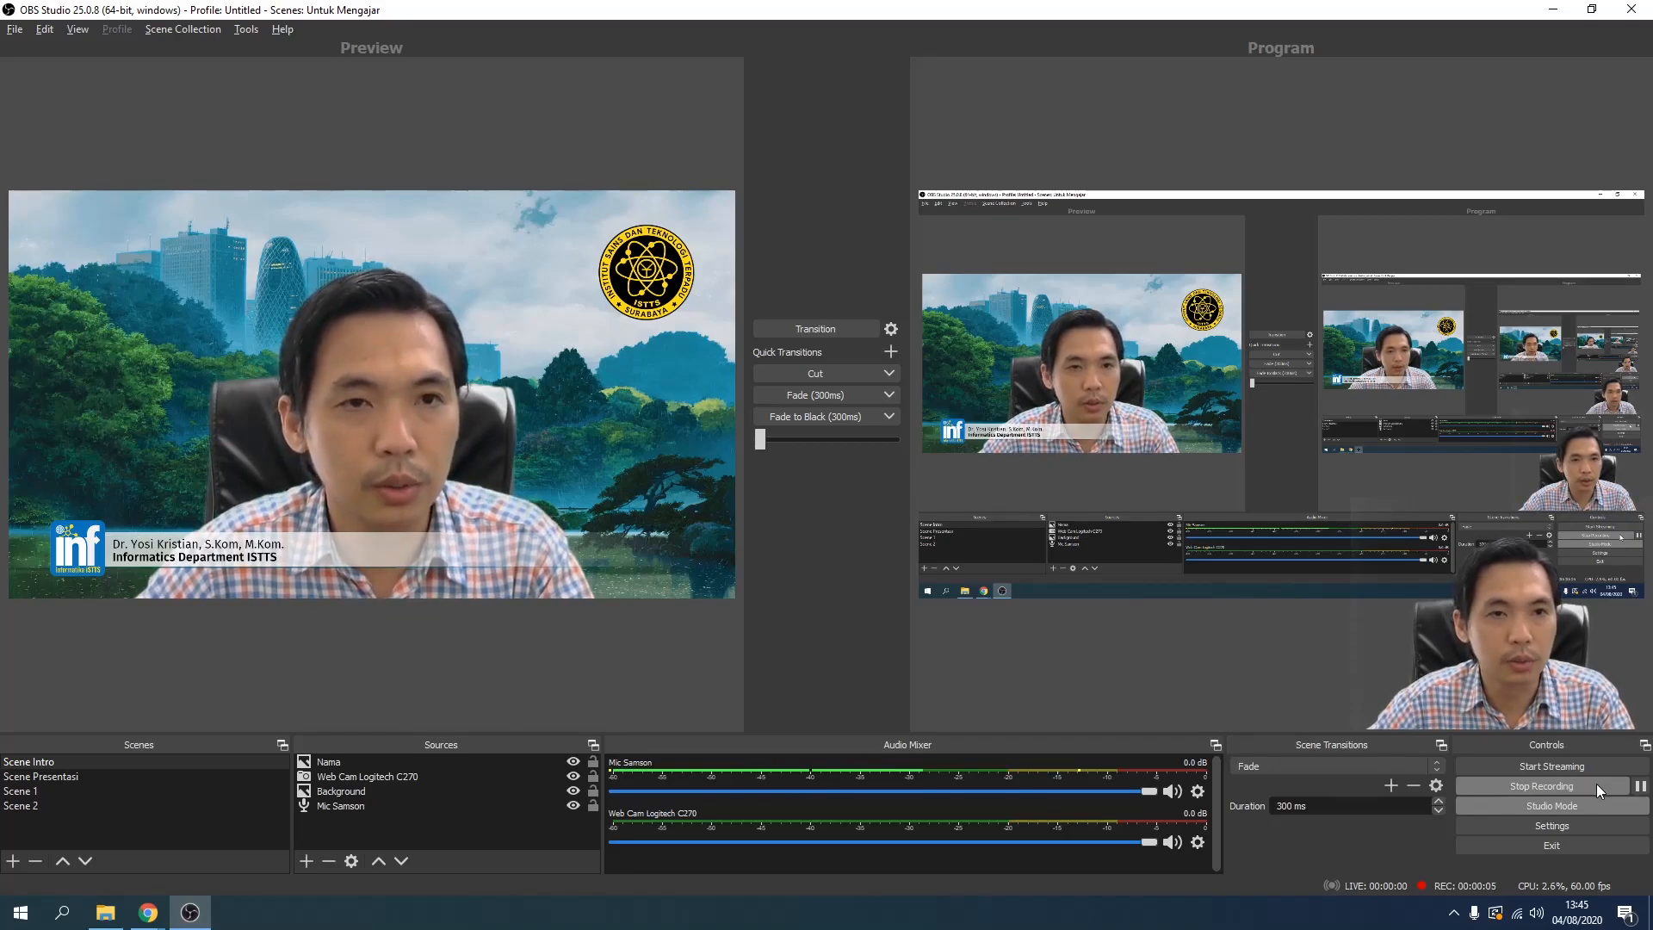
Switch the preview to Scene Presentasi and back to Scene Intro with the scene hotkeys, and turn off Studio Mode
{"action": "key", "text": "F2"}
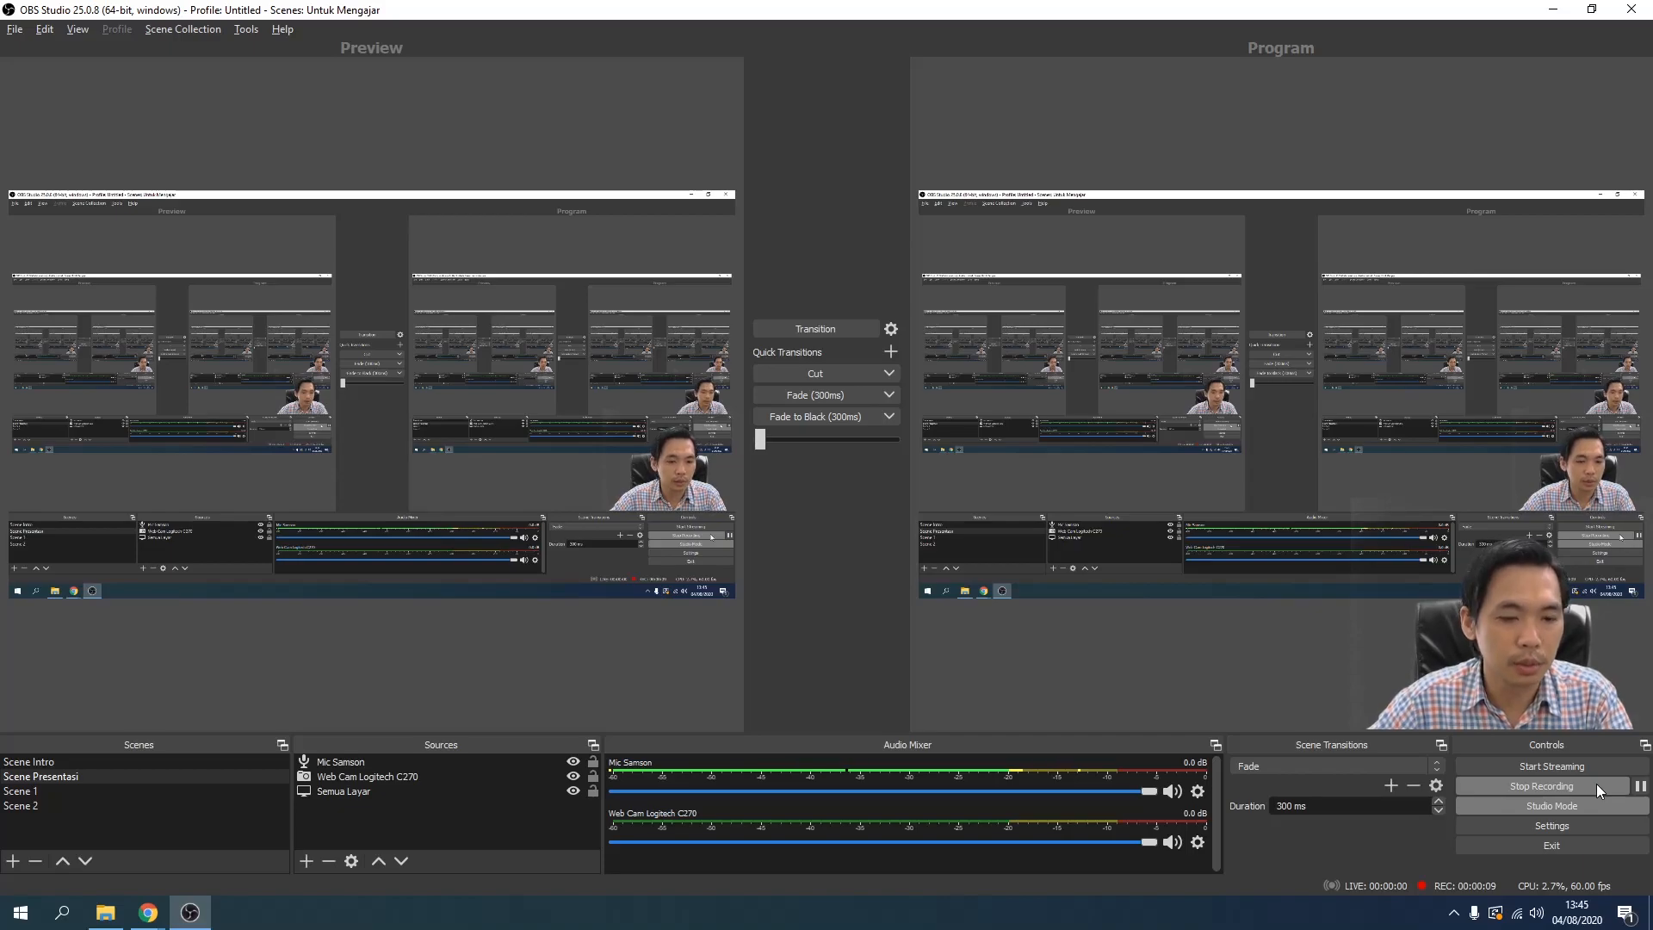
{"action": "key", "text": "F1"}
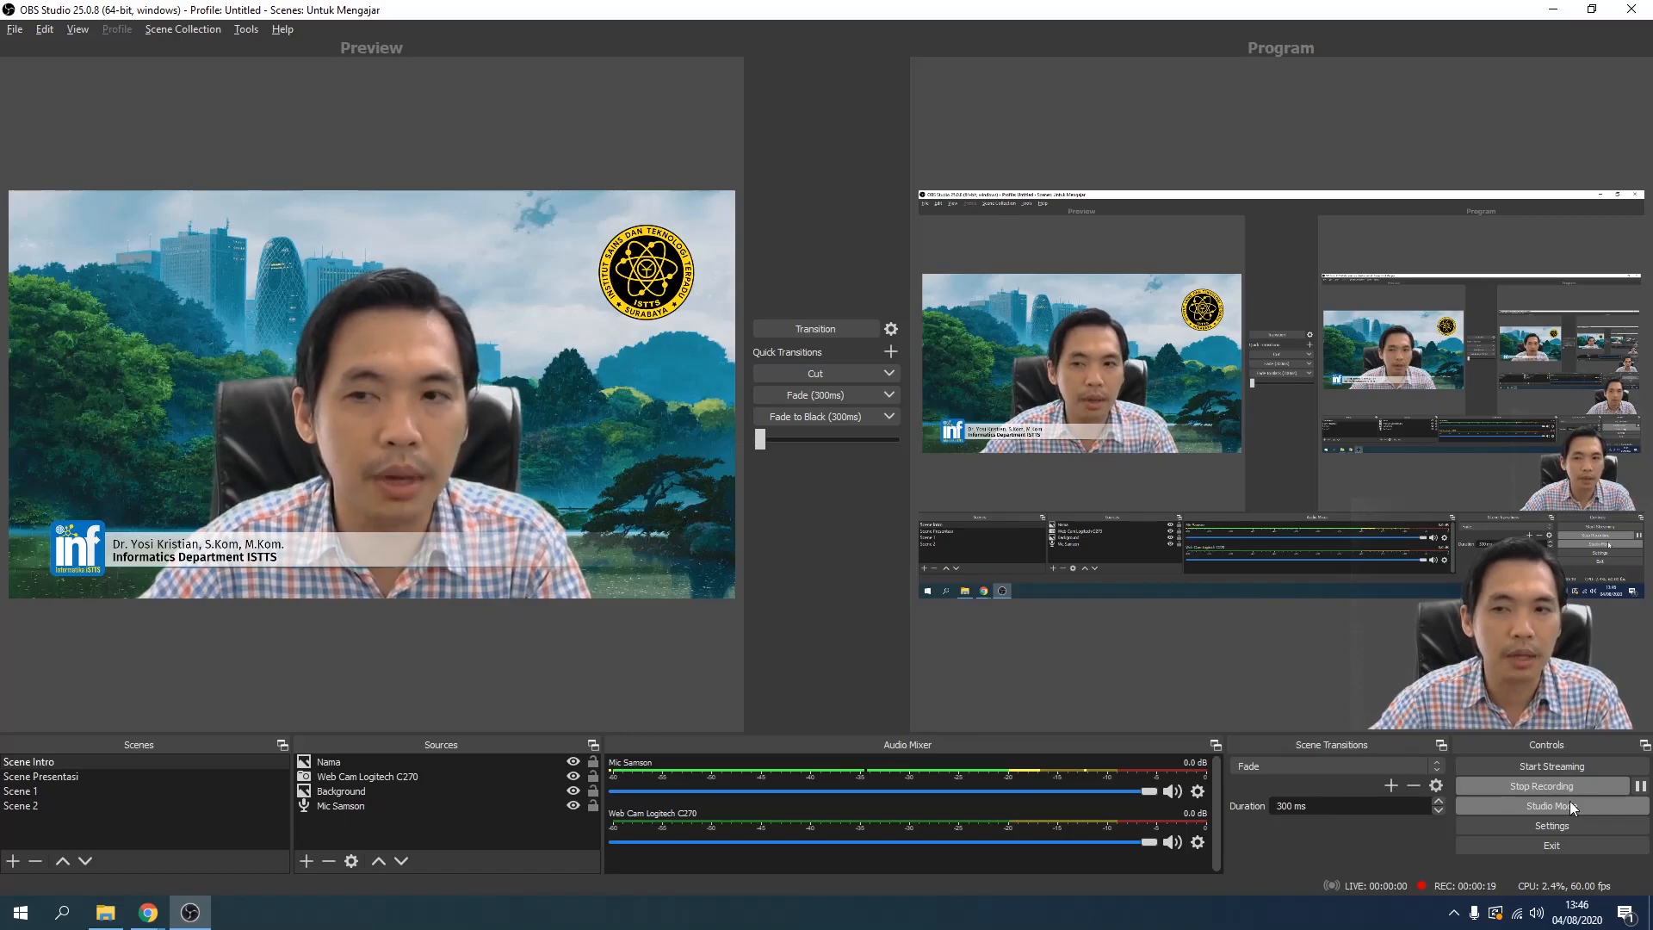
{"action": "left_click", "coordinate": [1566, 804]}
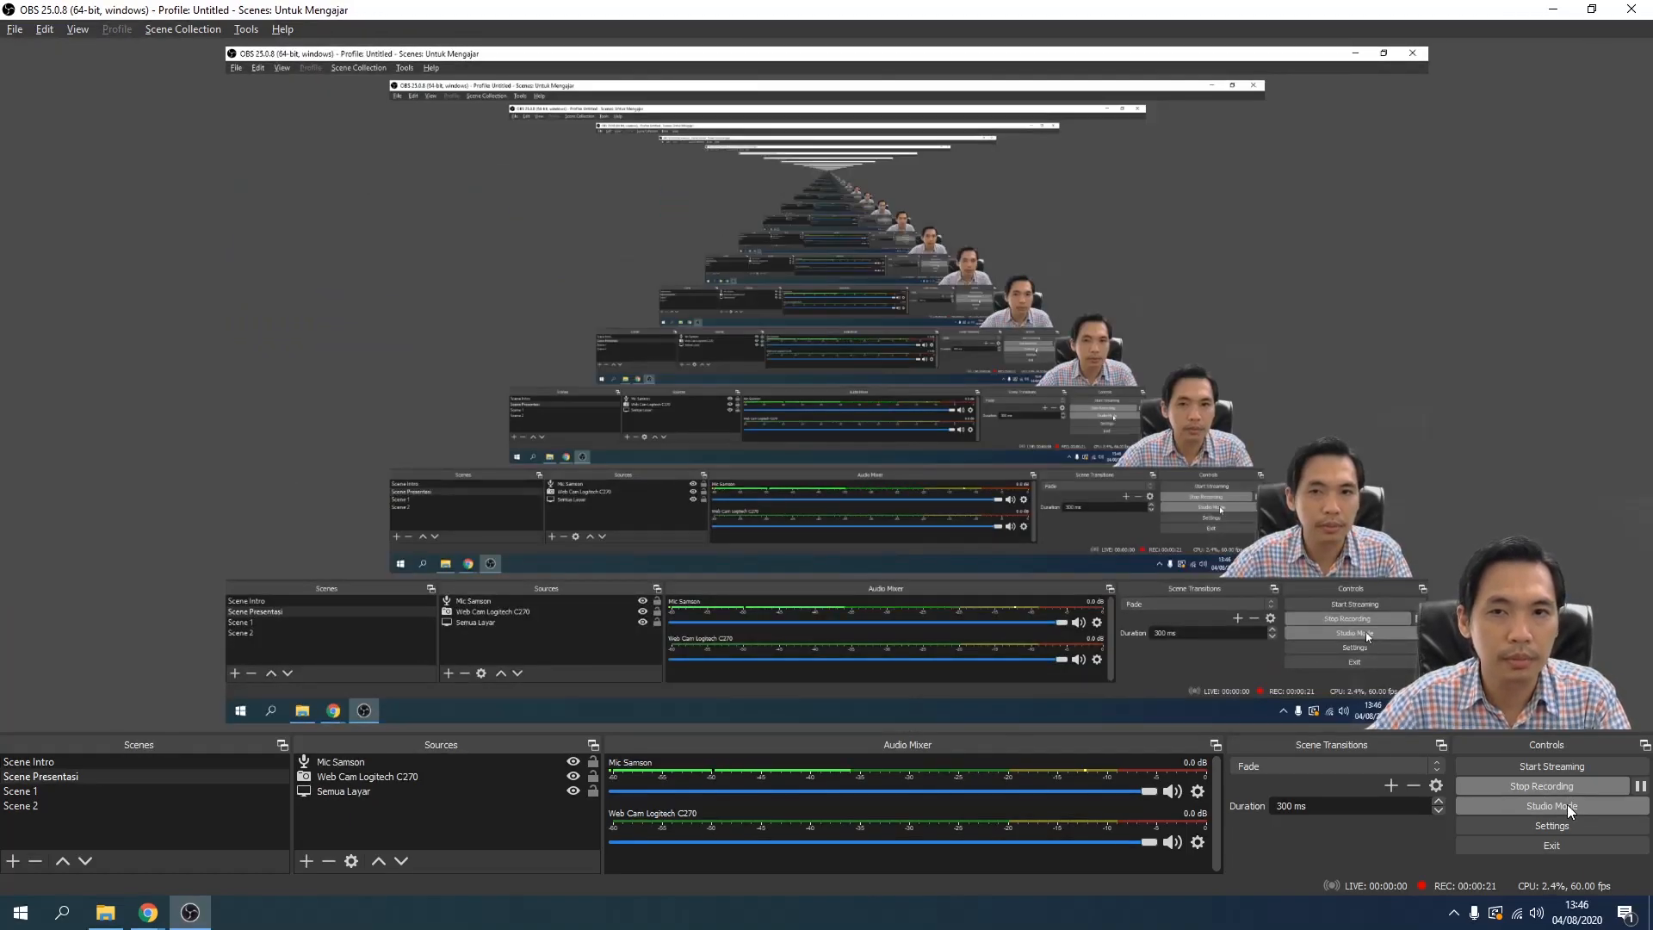